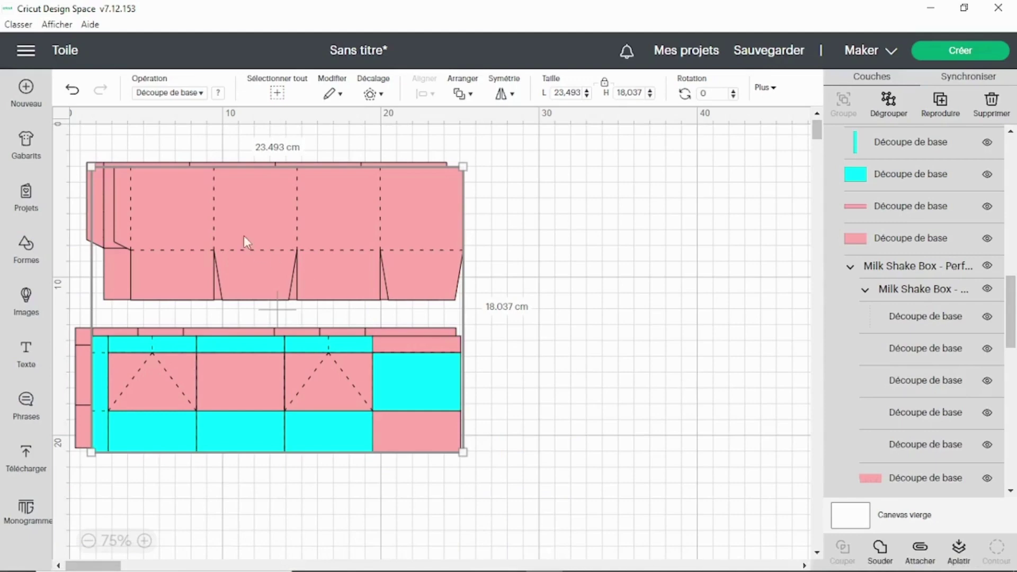
Move the cyan-and-pink box copy right and the dashed-line copy down to the canvas bottom
{"action": "mouse_move", "coordinate": [243, 235]}
{"action": "left_mouse_down"}
{"action": "mouse_move", "coordinate": [639, 244]}
{"action": "mouse_move", "coordinate": [624, 233]}
{"action": "left_mouse_up"}
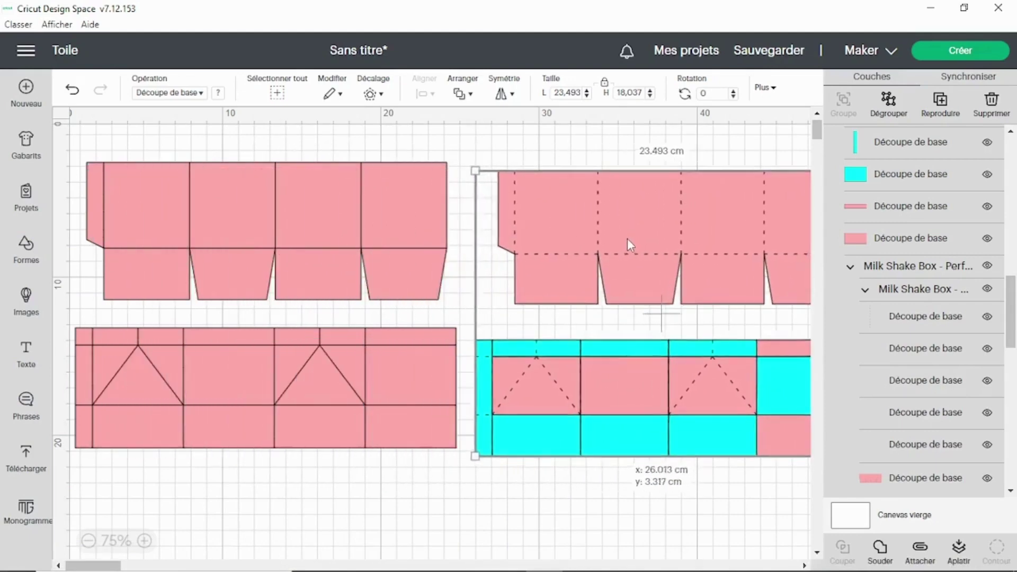
{"action": "left_click", "coordinate": [127, 161]}
{"action": "left_click", "coordinate": [201, 203]}
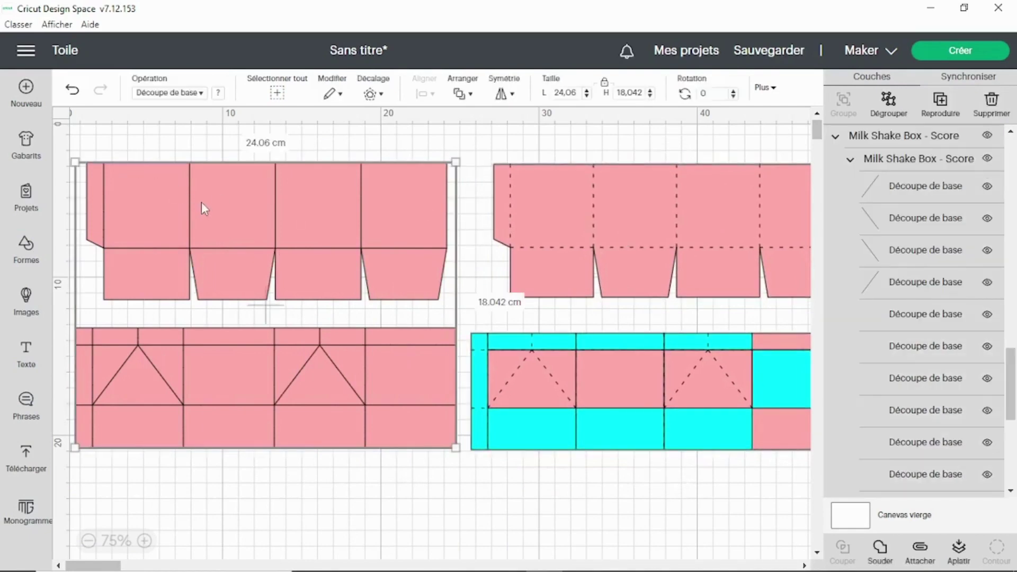
{"action": "left_click", "coordinate": [554, 215]}
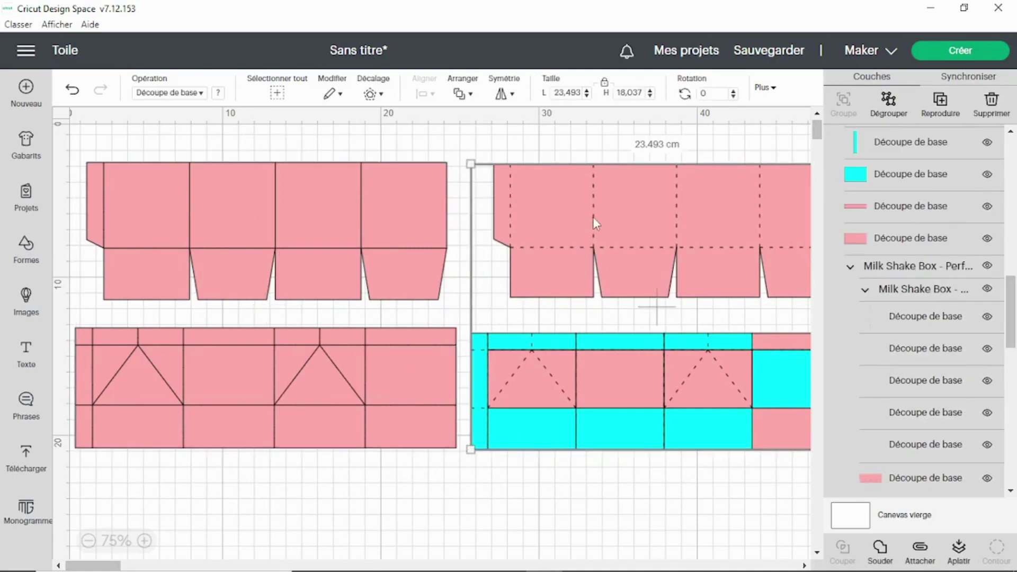
{"action": "left_click_drag", "start_coordinate": [610, 219], "coordinate": [376, 567]}
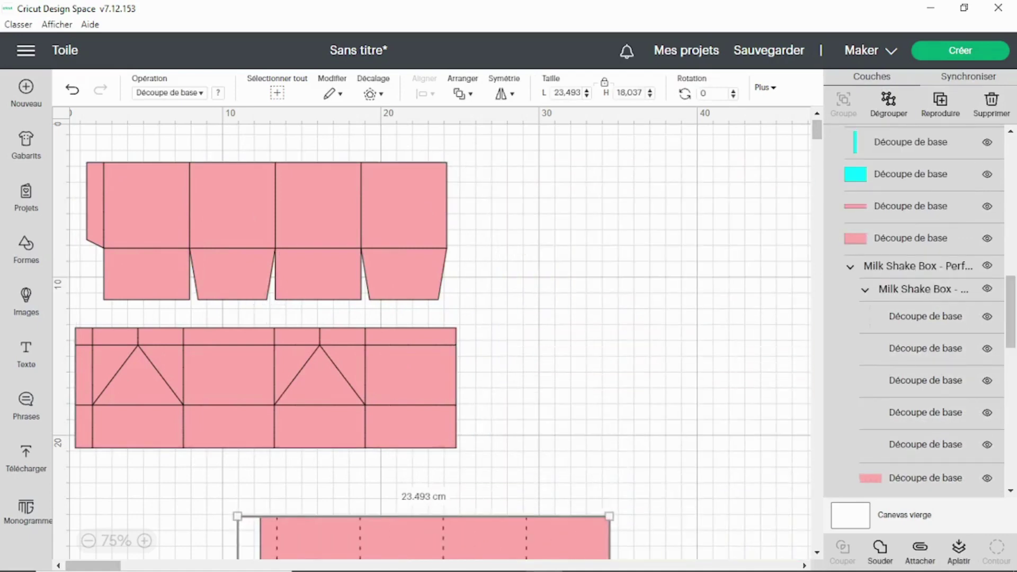
Centre the solid-line pink box near the top of the canvas
{"action": "left_click", "coordinate": [141, 198]}
{"action": "left_click_drag", "start_coordinate": [141, 198], "coordinate": [304, 189]}
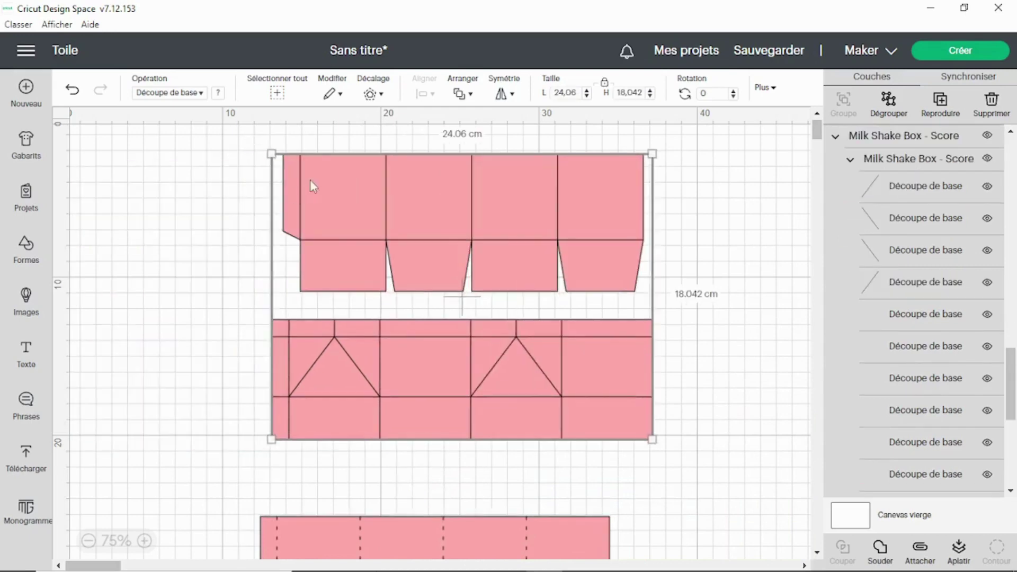
{"action": "left_click_drag", "start_coordinate": [396, 194], "coordinate": [368, 190]}
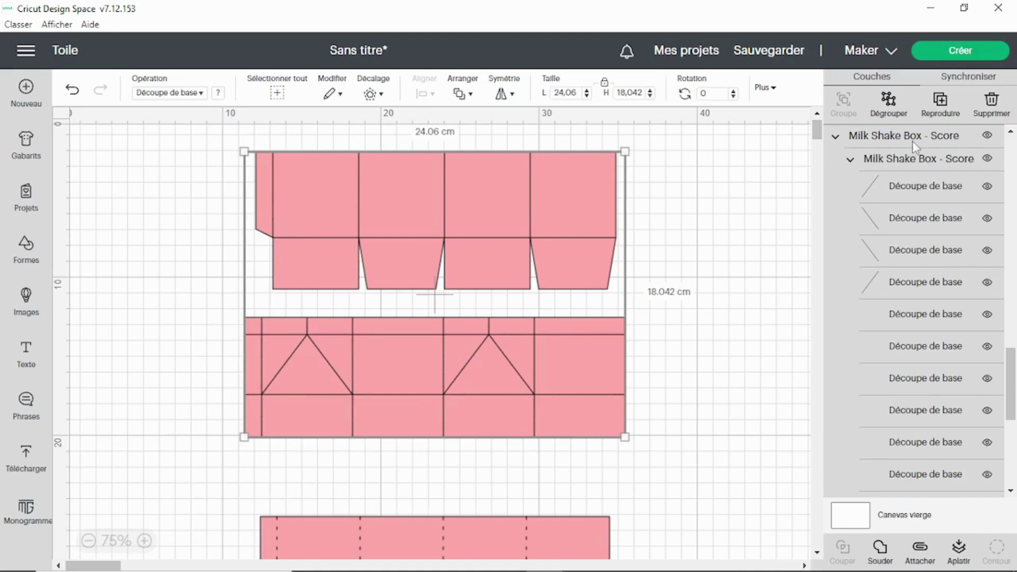
Browse the Layers panel, checking each panel's fold-line group and pink base shape
{"action": "scroll", "coordinate": [920, 316], "scroll_direction": "down", "scroll_amount": 3}
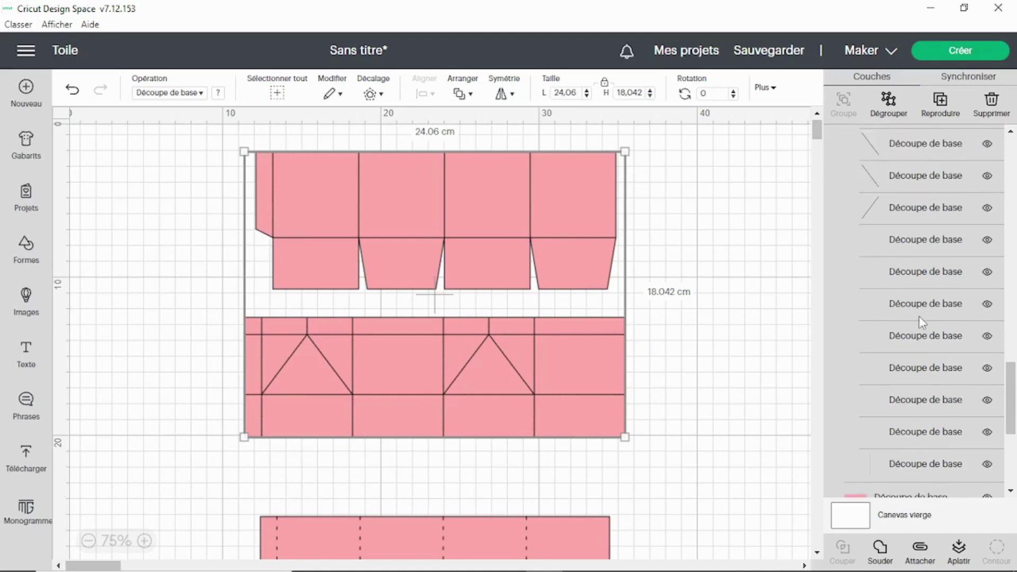
{"action": "scroll", "coordinate": [920, 316], "scroll_direction": "down", "scroll_amount": 5}
{"action": "scroll", "coordinate": [920, 321], "scroll_direction": "down", "scroll_amount": 2}
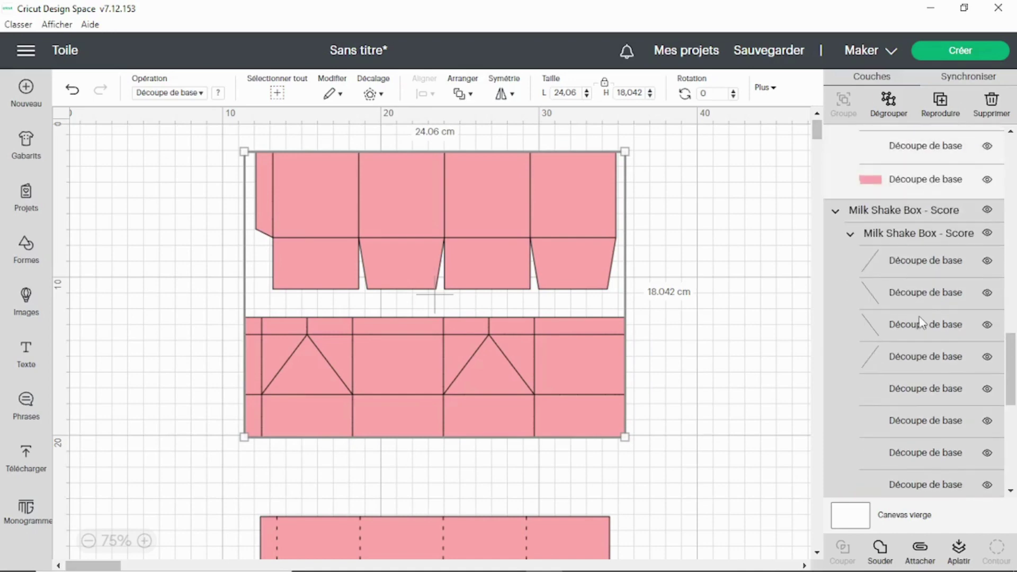
{"action": "scroll", "coordinate": [918, 308], "scroll_direction": "down", "scroll_amount": 2}
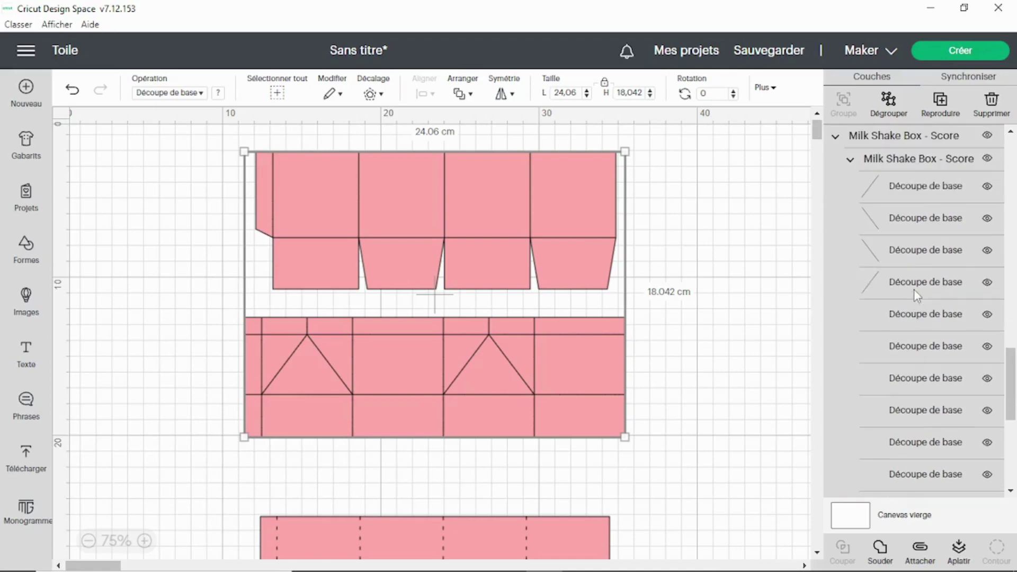
{"action": "left_click", "coordinate": [918, 158]}
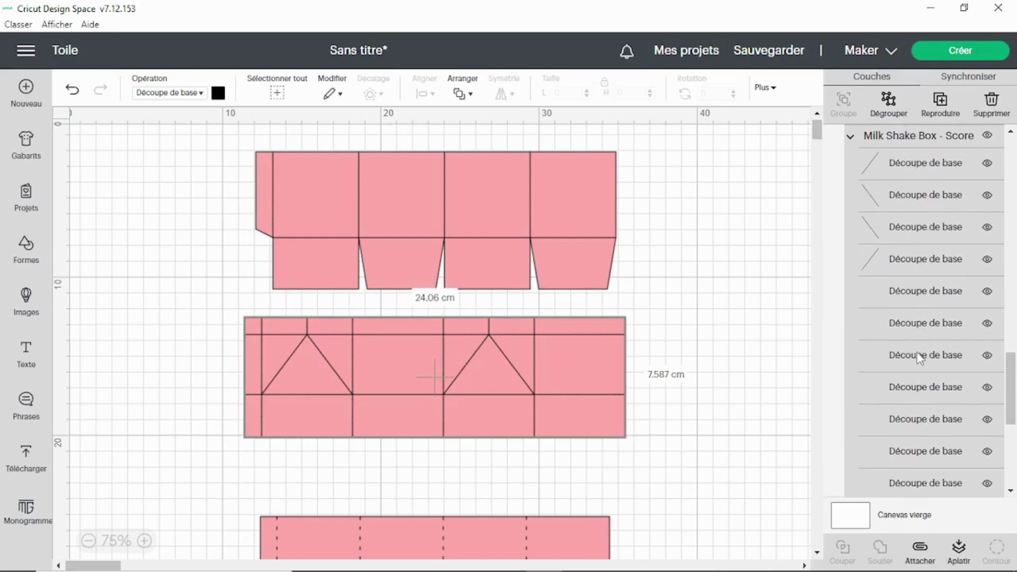
{"action": "scroll", "coordinate": [920, 358], "scroll_direction": "down", "scroll_amount": 3}
{"action": "left_click", "coordinate": [903, 408]}
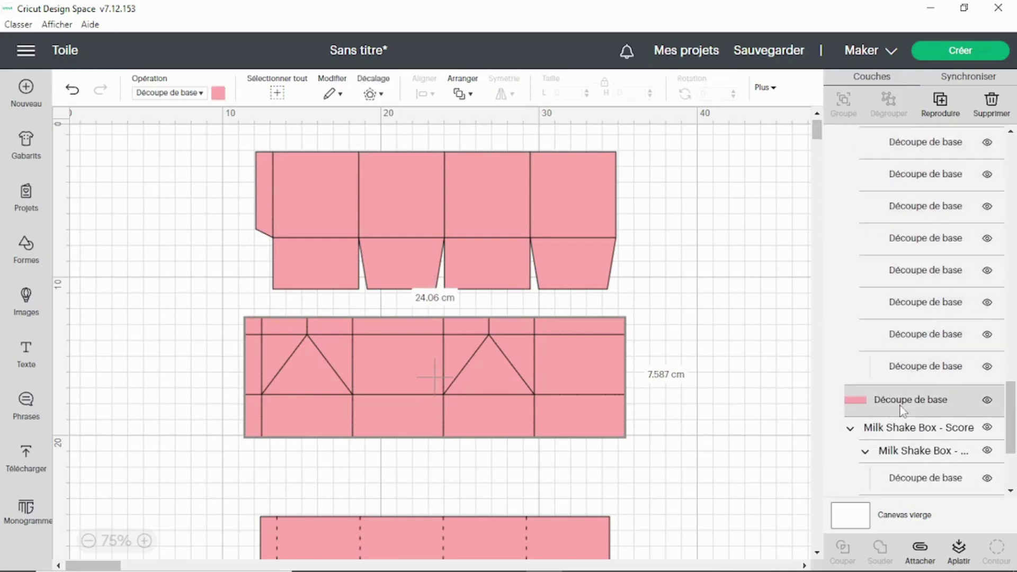
{"action": "scroll", "coordinate": [904, 411], "scroll_direction": "down", "scroll_amount": 3}
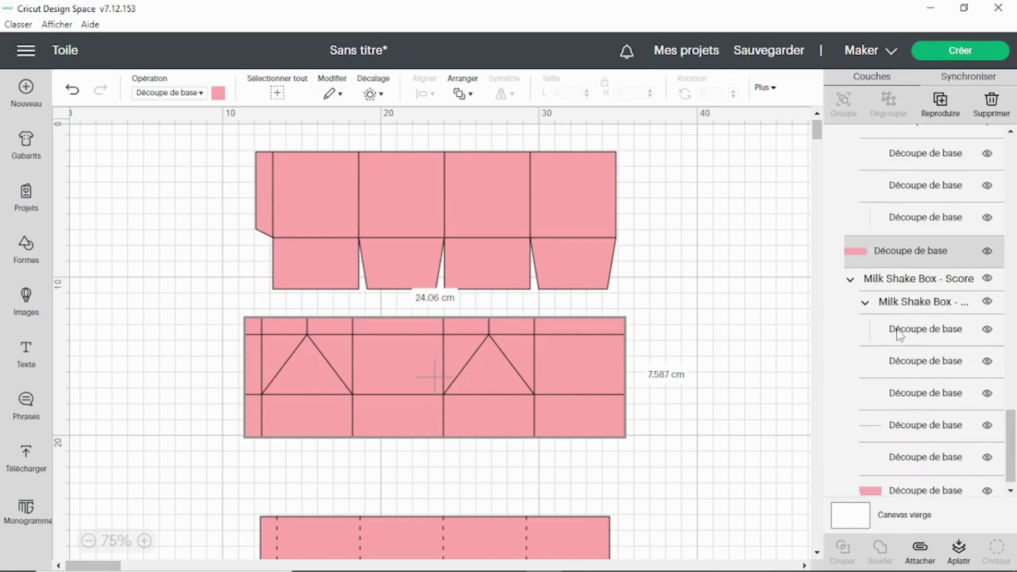
{"action": "left_click", "coordinate": [895, 305]}
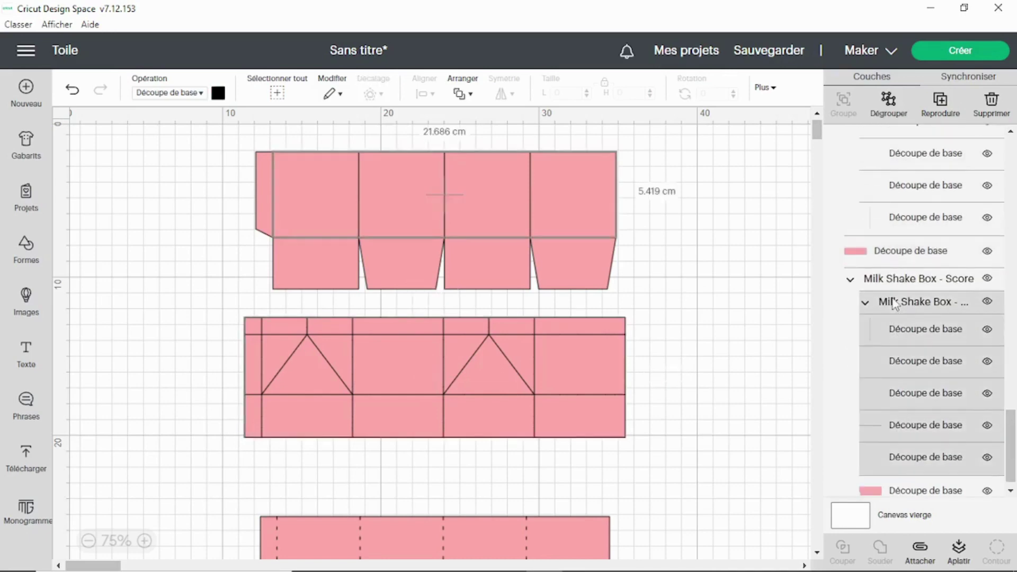
{"action": "scroll", "coordinate": [924, 365], "scroll_direction": "down", "scroll_amount": 1}
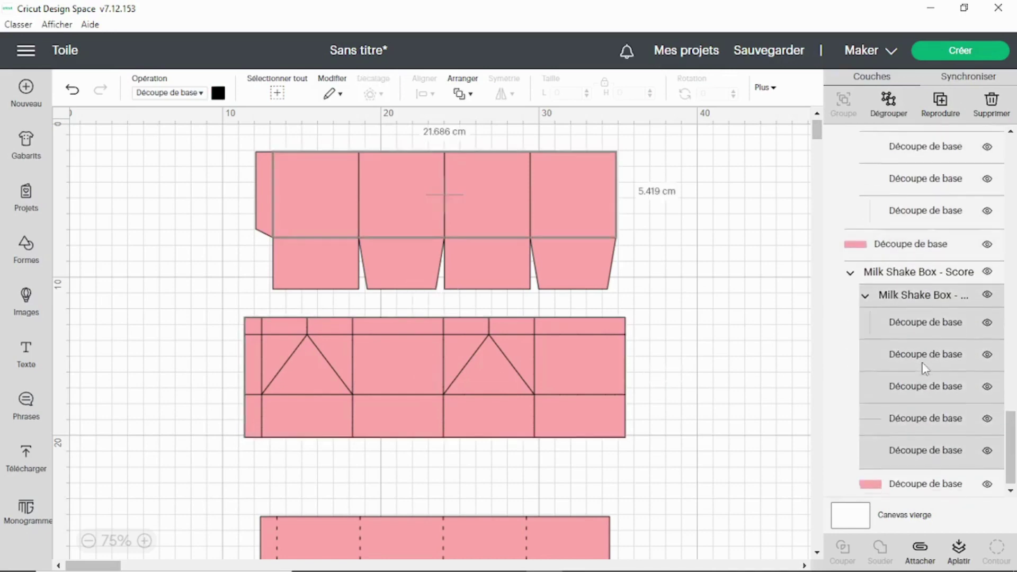
{"action": "left_click", "coordinate": [924, 480]}
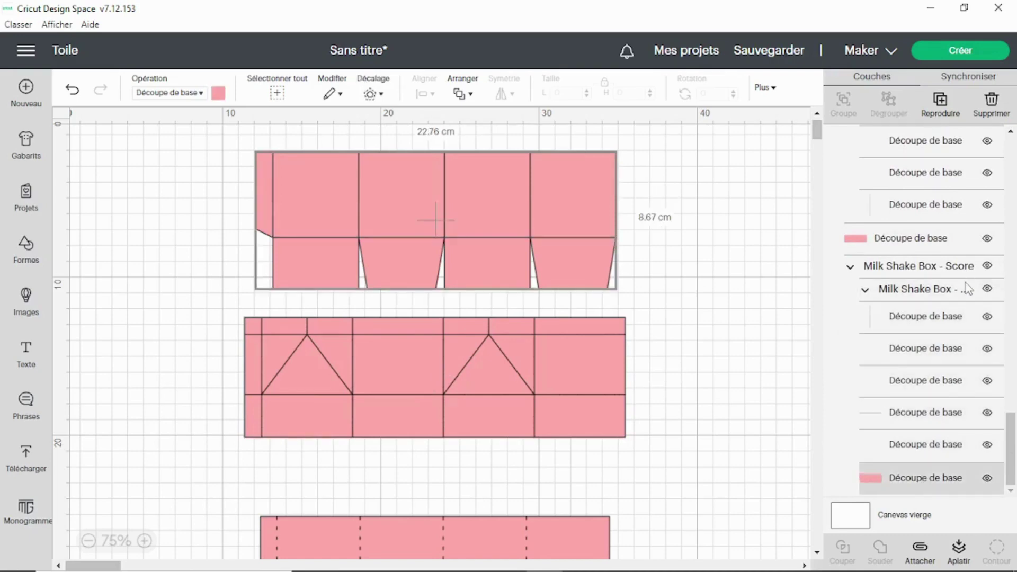
{"action": "scroll", "coordinate": [968, 287], "scroll_direction": "up", "scroll_amount": 2}
{"action": "scroll", "coordinate": [969, 289], "scroll_direction": "up", "scroll_amount": 2}
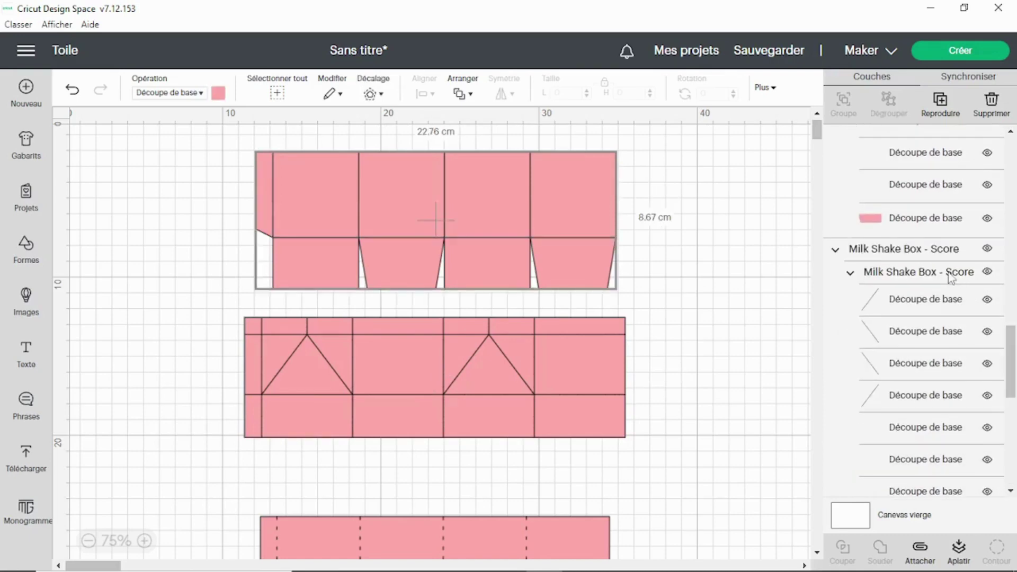
Set the middle panel's Milk Shake Box - Score fold lines to the Score operation
{"action": "left_click", "coordinate": [955, 277]}
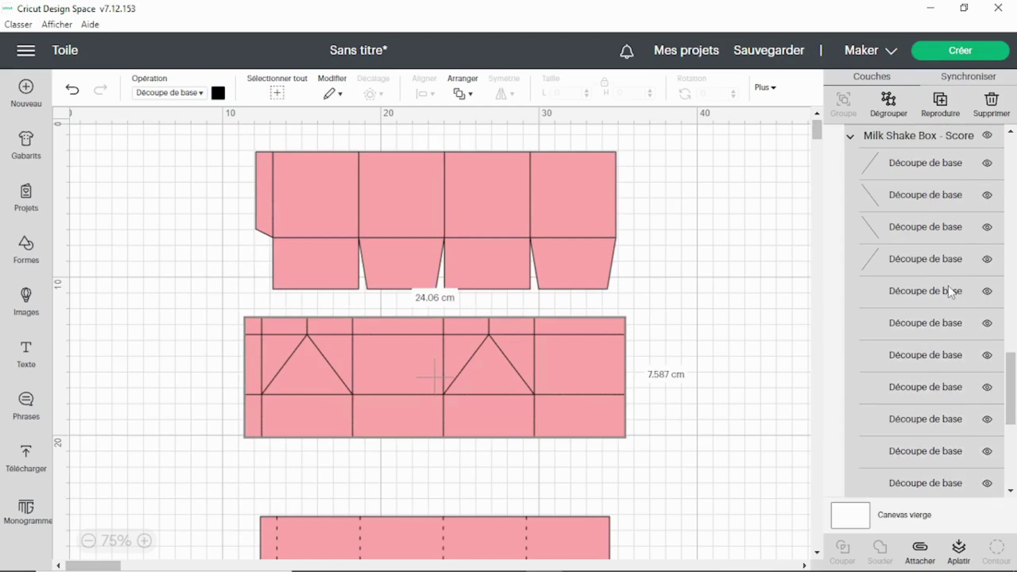
{"action": "left_click", "coordinate": [200, 96]}
{"action": "left_click", "coordinate": [181, 262]}
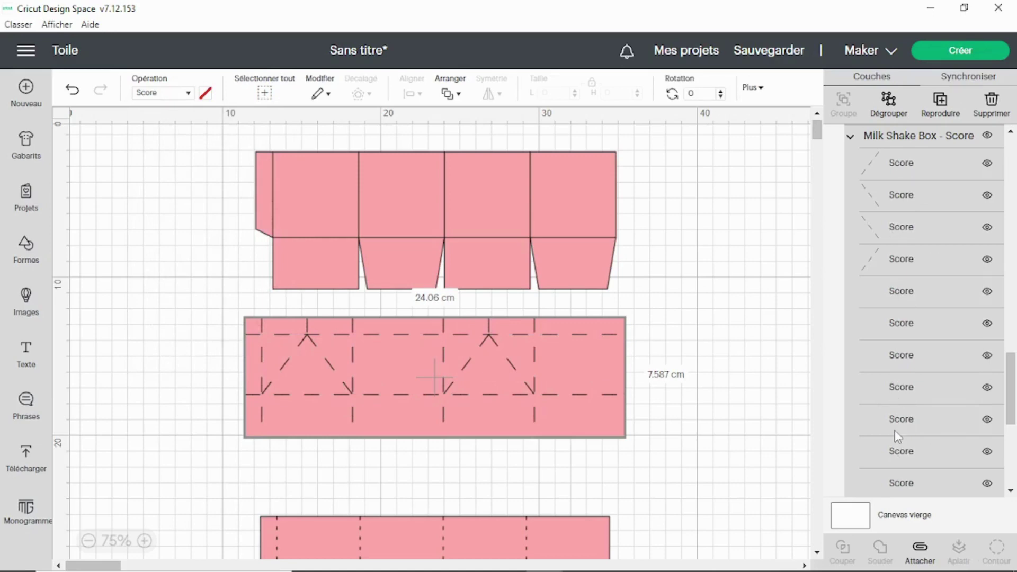
{"action": "scroll", "coordinate": [898, 427], "scroll_direction": "down", "scroll_amount": 5}
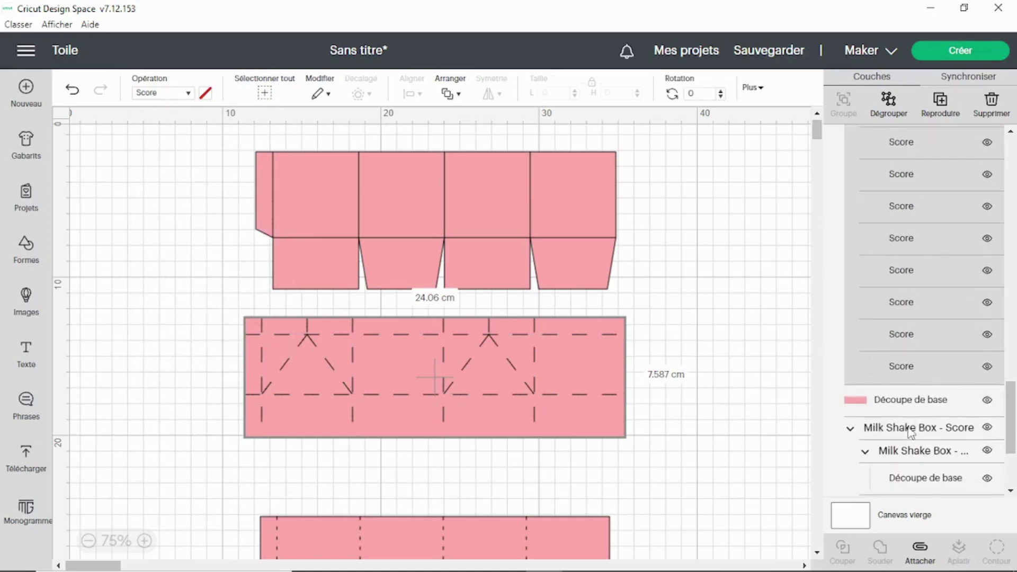
{"action": "scroll", "coordinate": [910, 431], "scroll_direction": "down", "scroll_amount": 1}
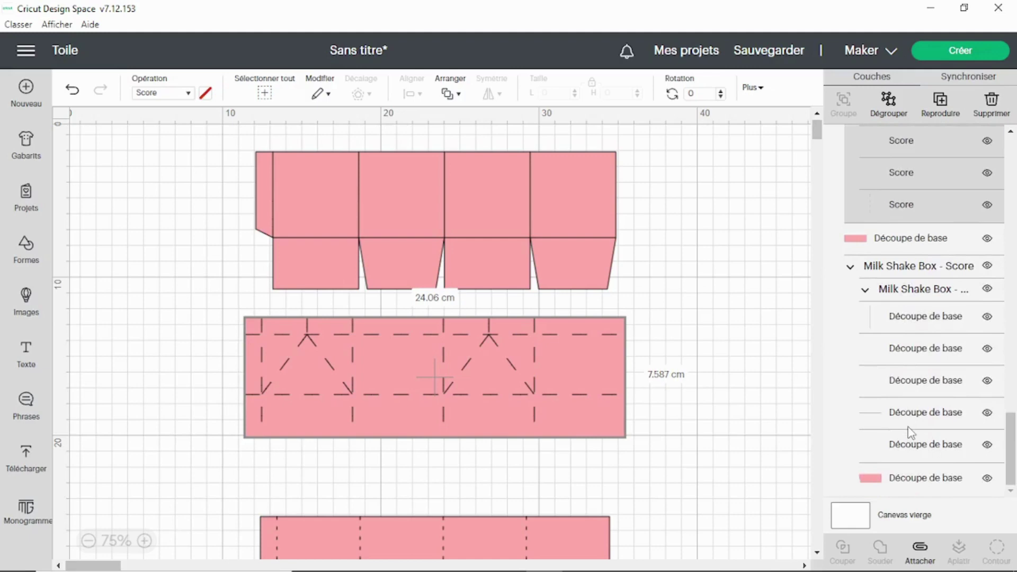
Change the top panel's fold-line group to the Score operation, then deselect
{"action": "left_click", "coordinate": [899, 290]}
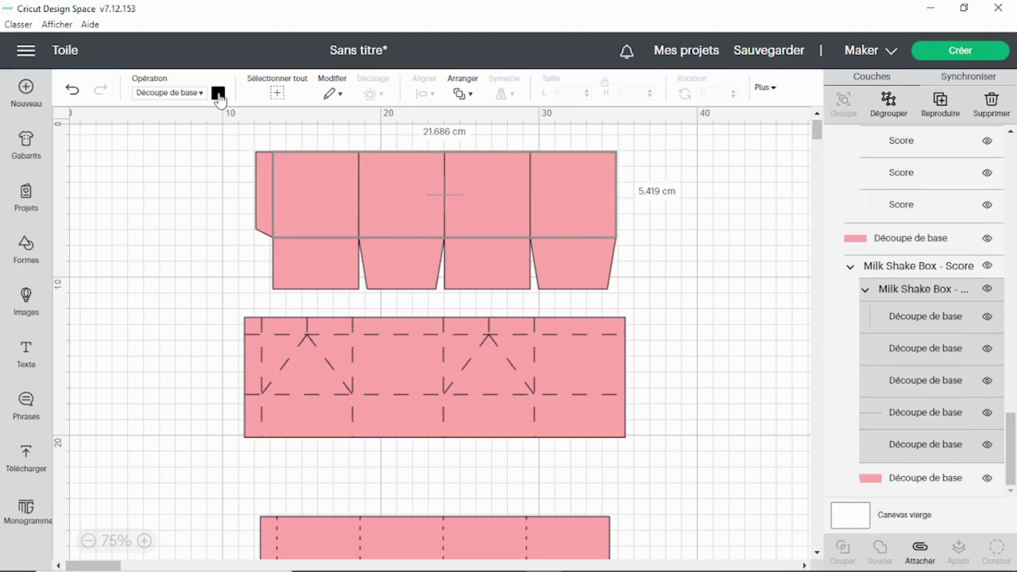
{"action": "left_click", "coordinate": [880, 482]}
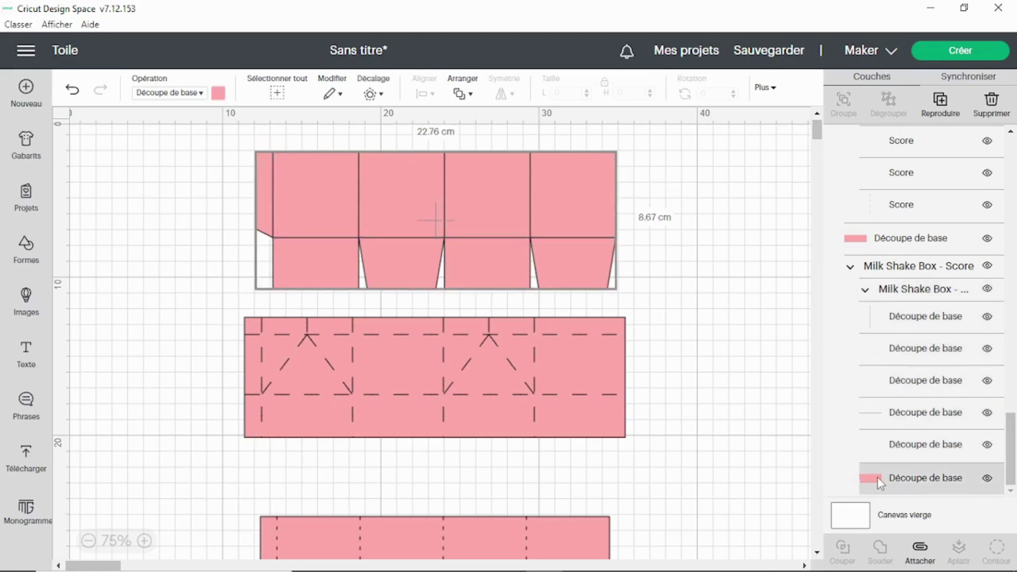
{"action": "left_click", "coordinate": [903, 293]}
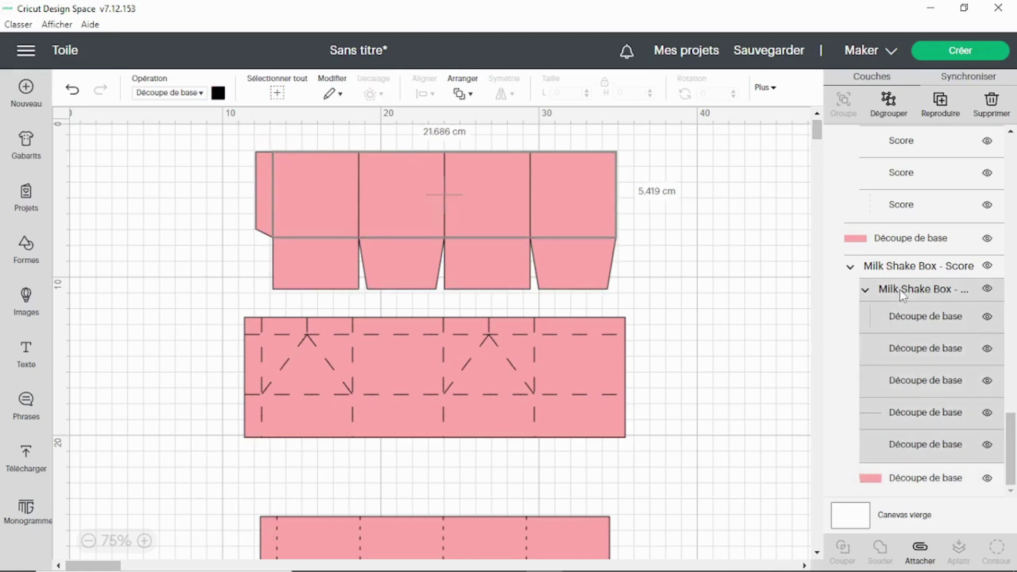
{"action": "left_click", "coordinate": [199, 95]}
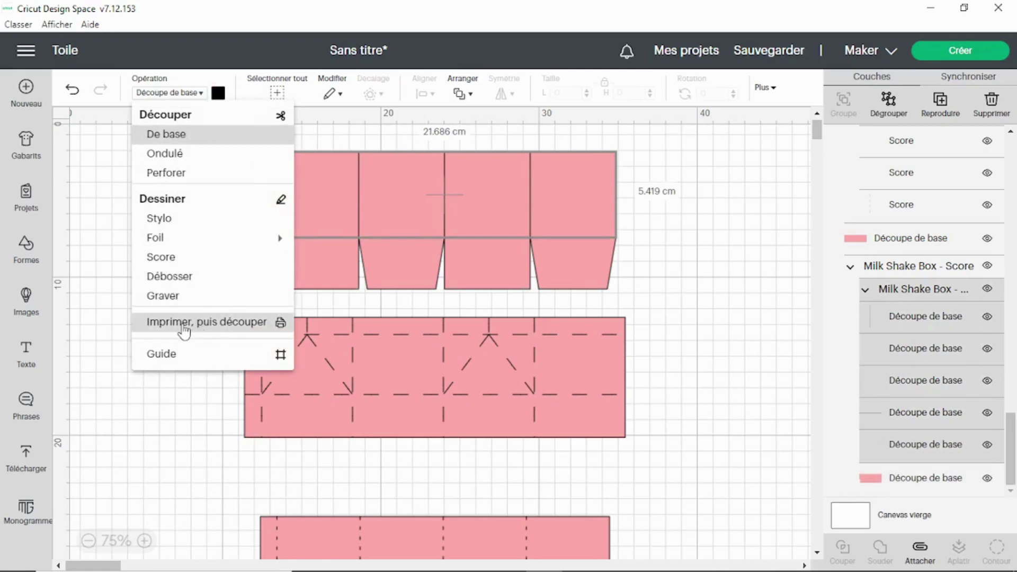
{"action": "left_click", "coordinate": [164, 258]}
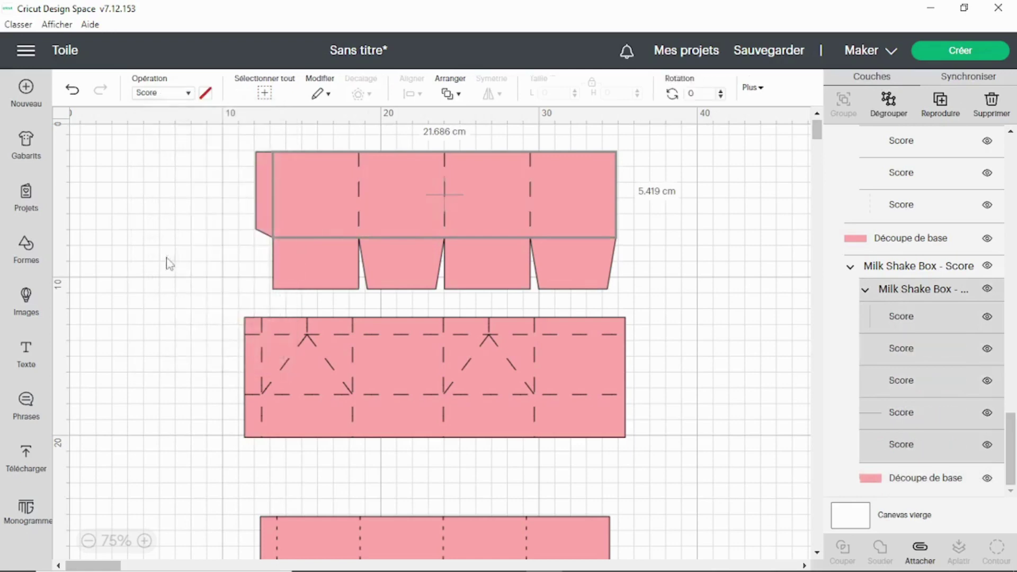
{"action": "left_click", "coordinate": [715, 257]}
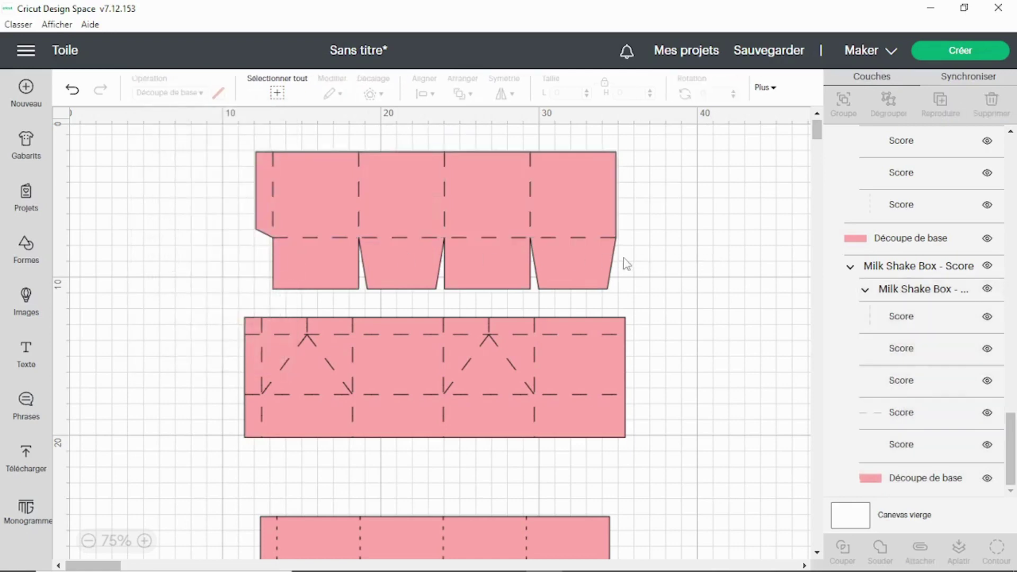
Shift the box design left and up, then ungroup it into separate parts
{"action": "left_click_drag", "start_coordinate": [450, 191], "coordinate": [368, 189]}
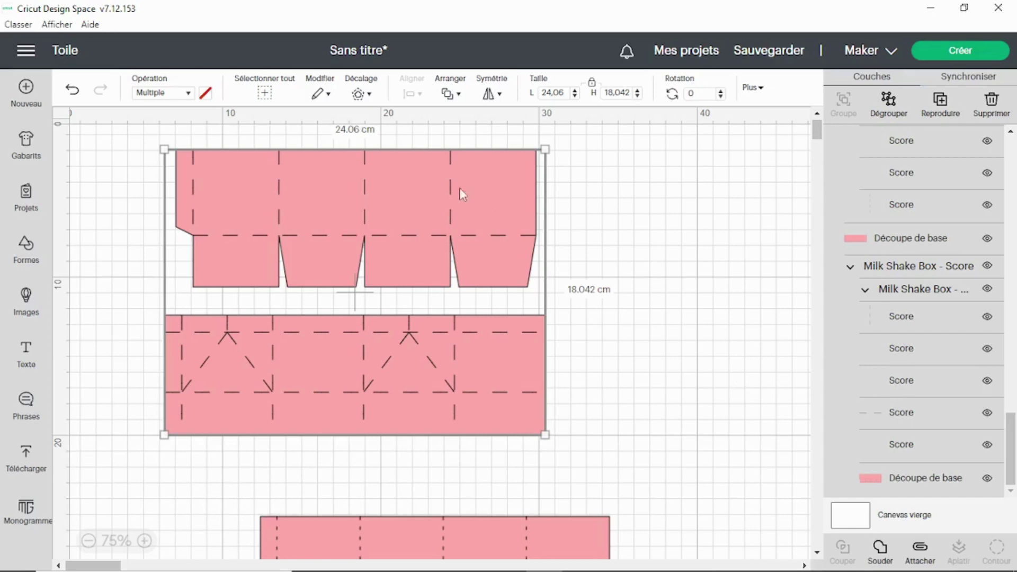
{"action": "left_click_drag", "start_coordinate": [348, 222], "coordinate": [291, 199]}
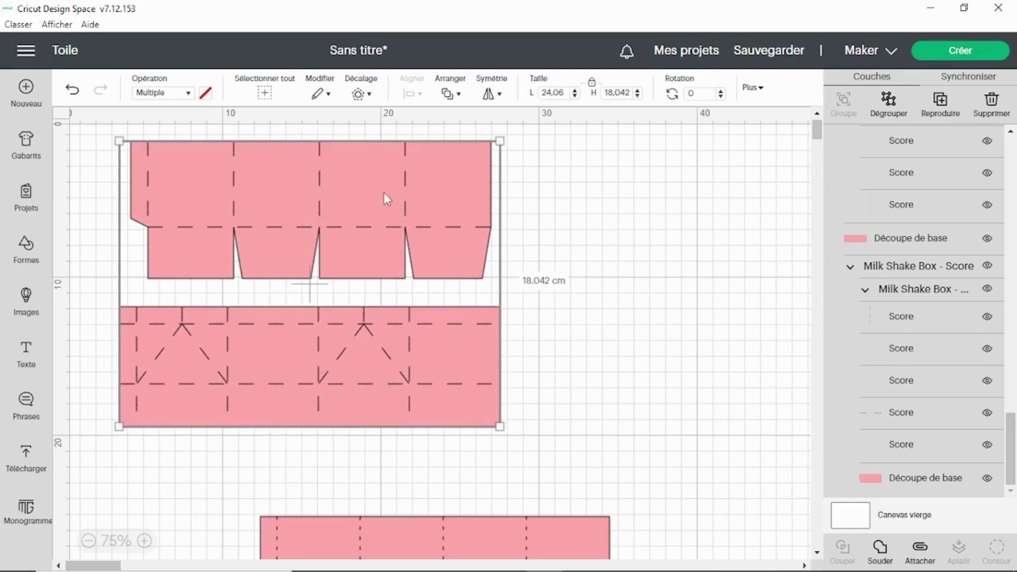
{"action": "left_click", "coordinate": [889, 103]}
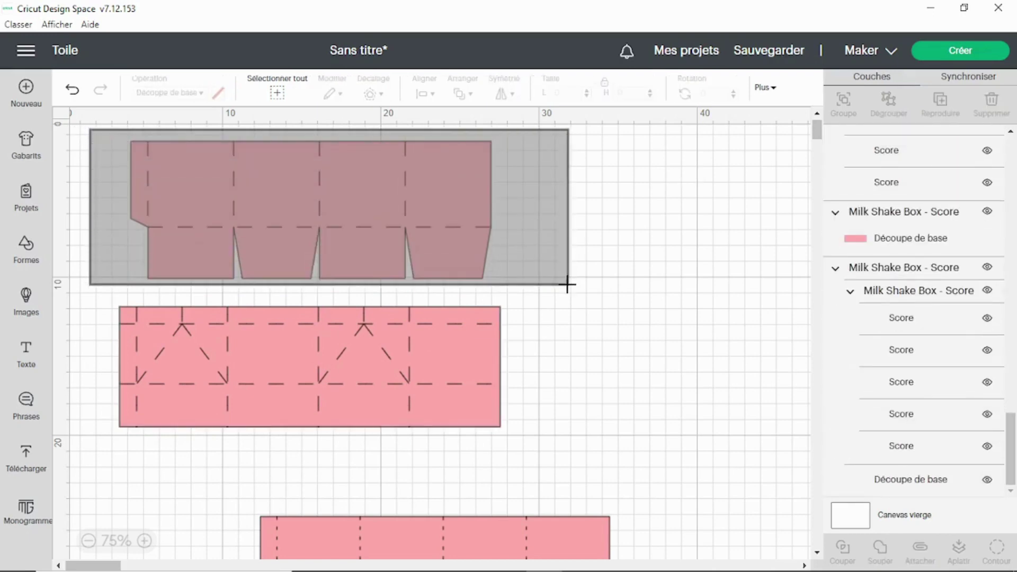
Attach the score lines to the top panel and to the middle panel
{"action": "left_click_drag", "start_coordinate": [91, 130], "coordinate": [567, 291]}
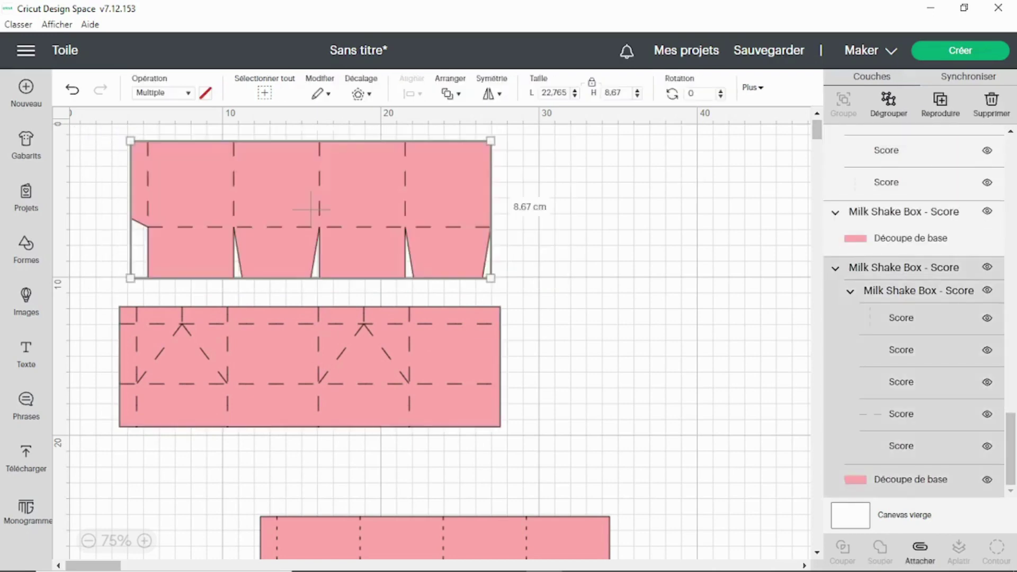
{"action": "left_click", "coordinate": [920, 548]}
{"action": "left_click_drag", "start_coordinate": [97, 299], "coordinate": [555, 440]}
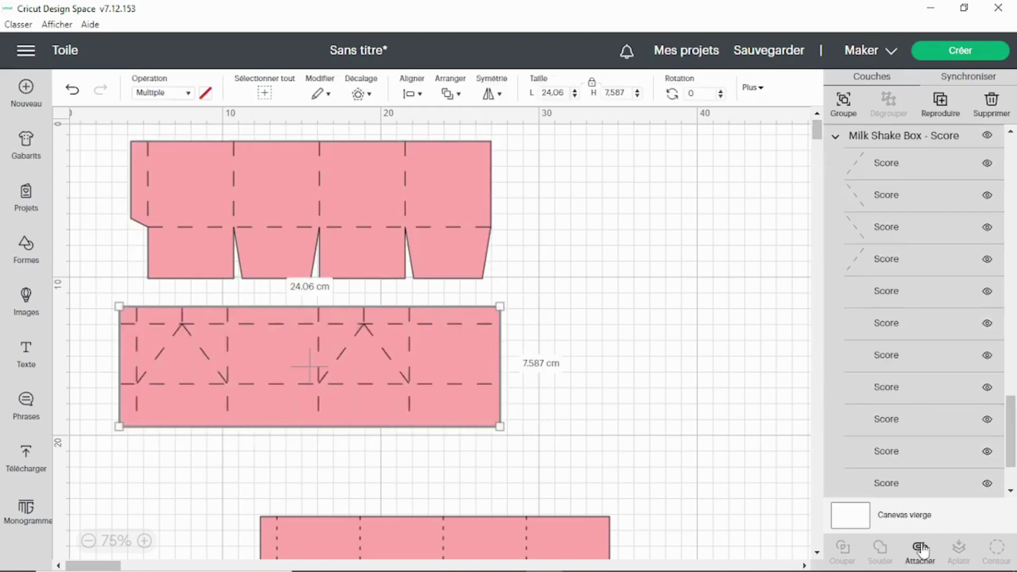
{"action": "left_click", "coordinate": [921, 549]}
{"action": "left_click", "coordinate": [740, 253]}
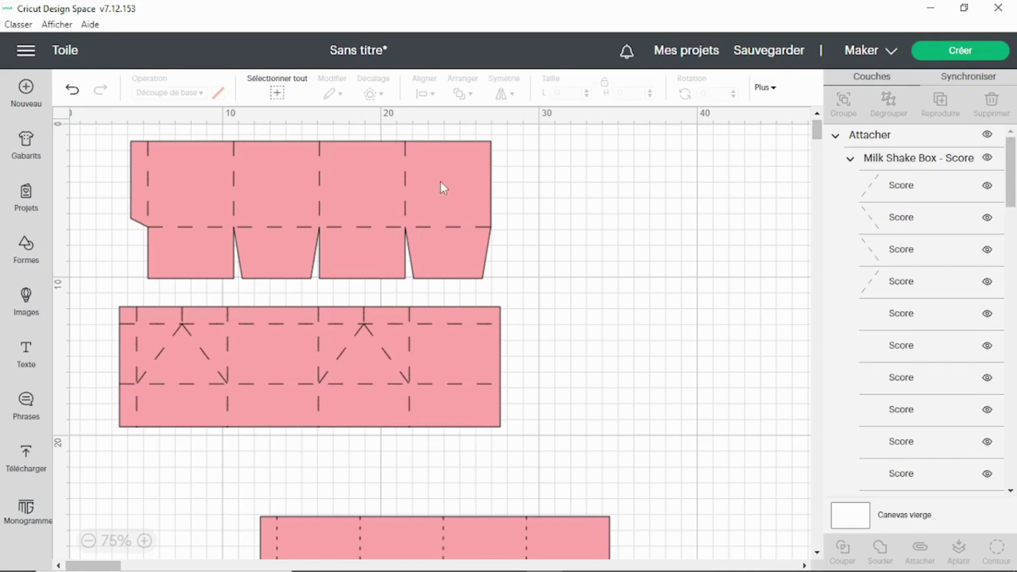
Hide the Milk Shake Box - Perforation group so only the scored pink panels show
{"action": "scroll", "coordinate": [669, 270], "scroll_direction": "down", "scroll_amount": 4}
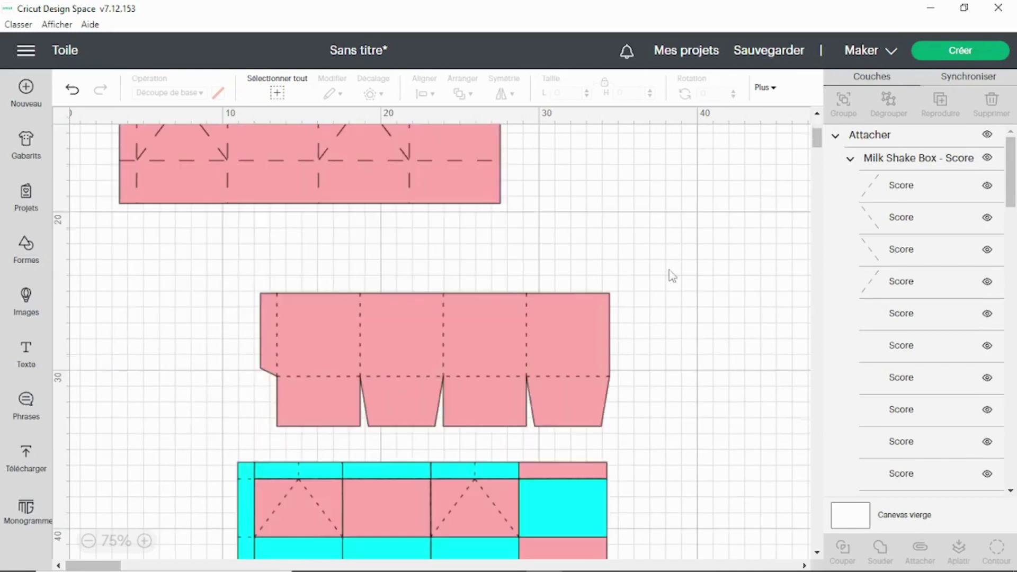
{"action": "left_click", "coordinate": [409, 329]}
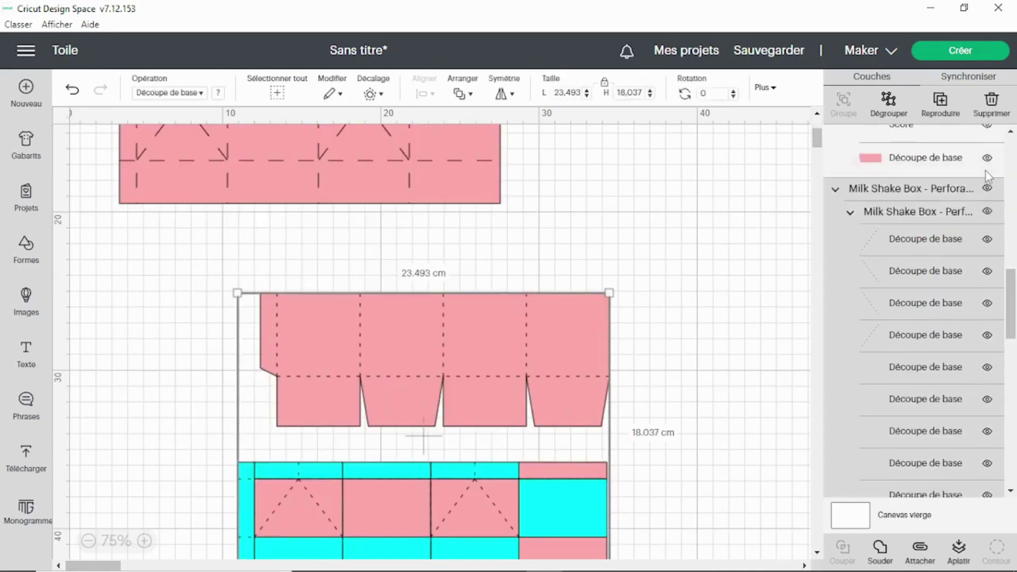
{"action": "scroll", "coordinate": [987, 175], "scroll_direction": "up", "scroll_amount": 3}
{"action": "left_click", "coordinate": [987, 285]}
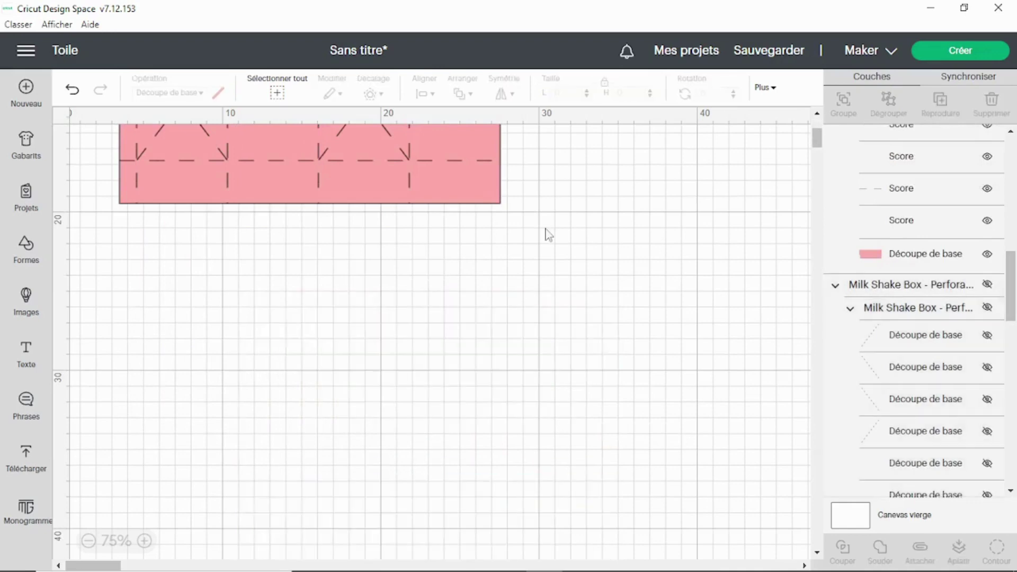
{"action": "scroll", "coordinate": [548, 235], "scroll_direction": "up", "scroll_amount": 4}
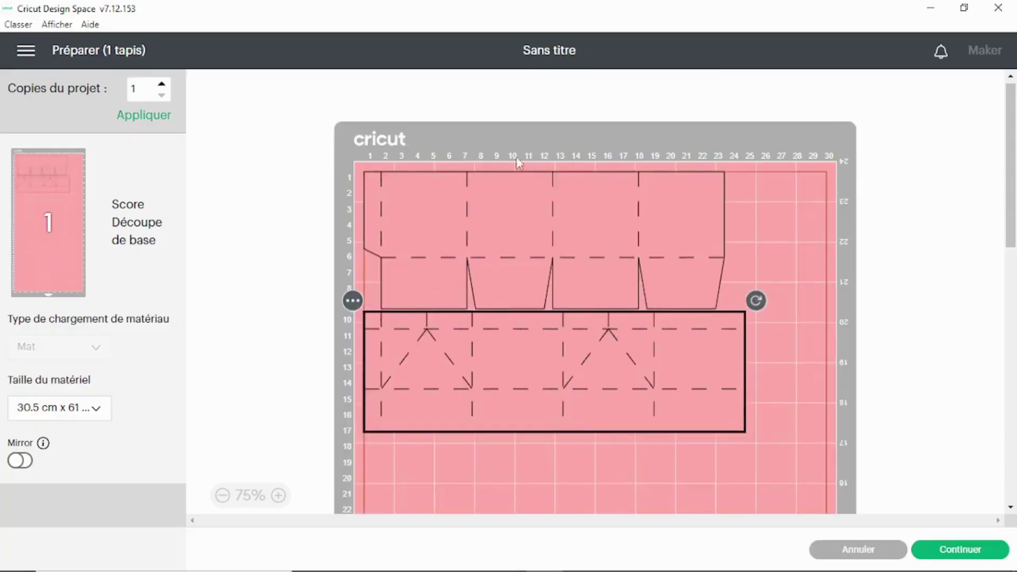
On the mat preview, drag the lower scored piece about 1 cm down, clear of the upper piece
{"action": "scroll", "coordinate": [740, 346], "scroll_direction": "down", "scroll_amount": 3}
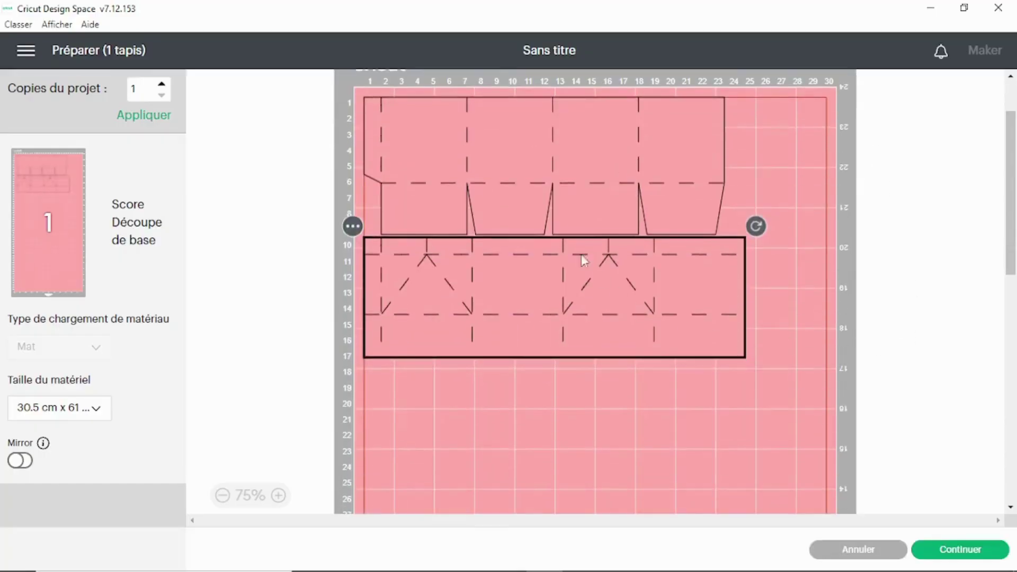
{"action": "mouse_move", "coordinate": [534, 282]}
{"action": "left_mouse_down"}
{"action": "mouse_move", "coordinate": [542, 316]}
{"action": "mouse_move", "coordinate": [529, 294]}
{"action": "left_mouse_up"}
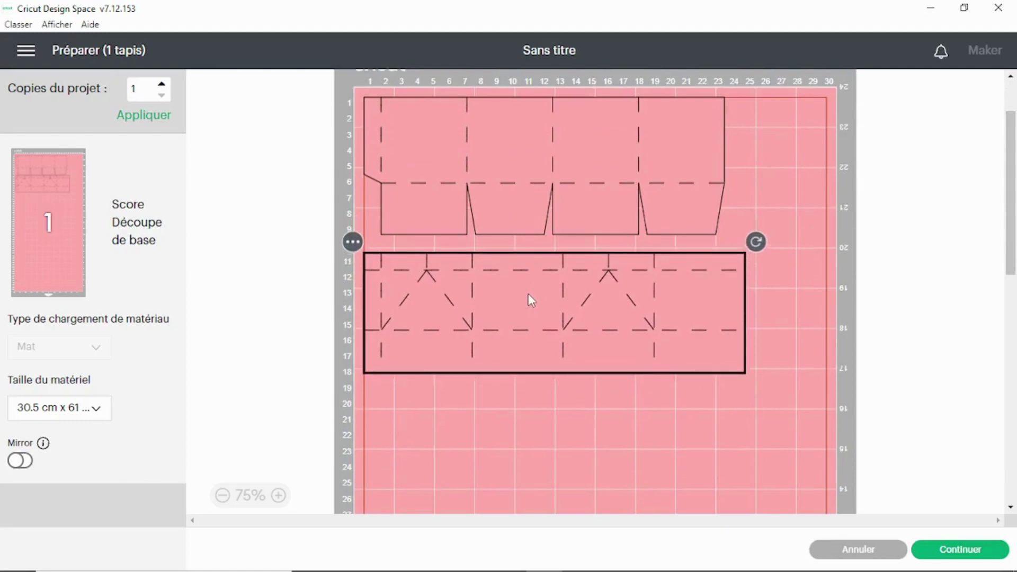
{"action": "left_click", "coordinate": [520, 181]}
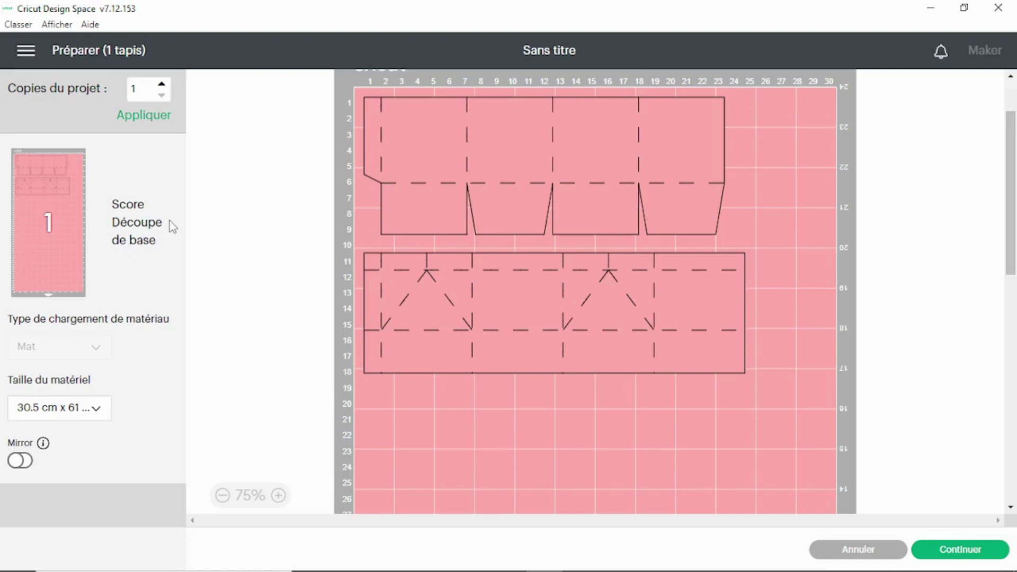
{"action": "left_click", "coordinate": [530, 318]}
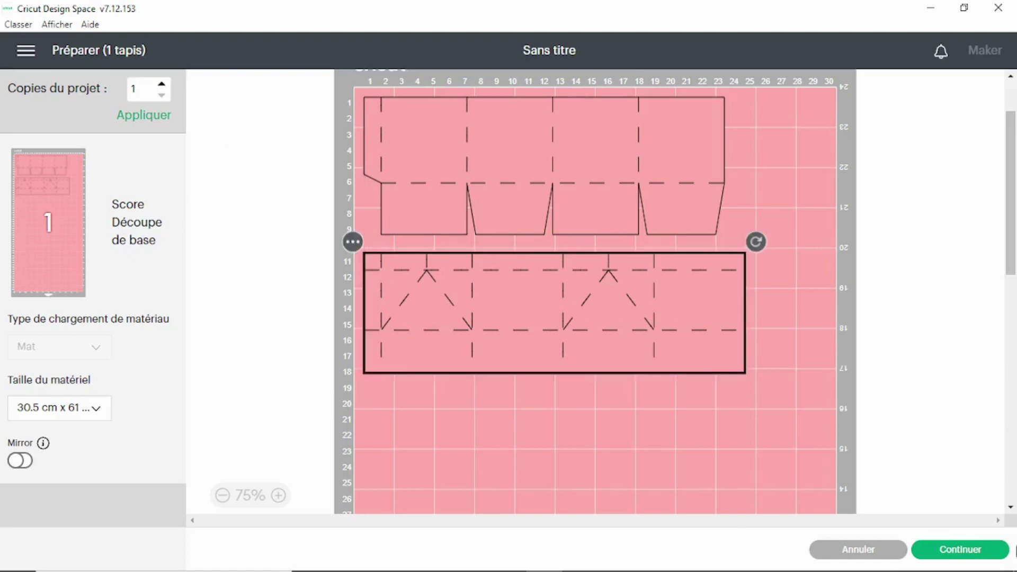
Return to the canvas and marquee-select both scored pink panels (24.06 × 18.042 cm)
{"action": "left_click", "coordinate": [875, 550]}
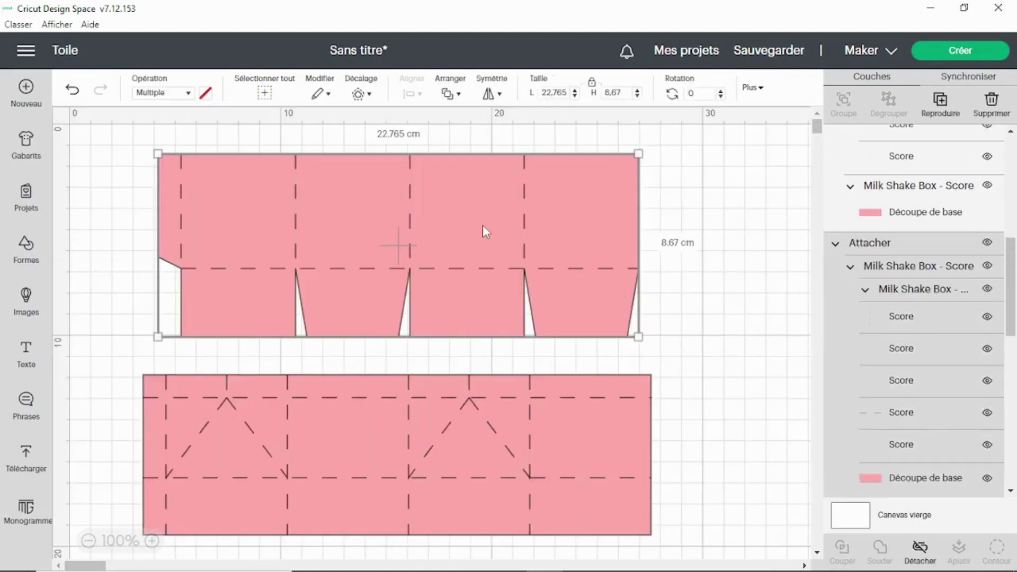
{"action": "scroll", "coordinate": [880, 311], "scroll_direction": "down", "scroll_amount": 1}
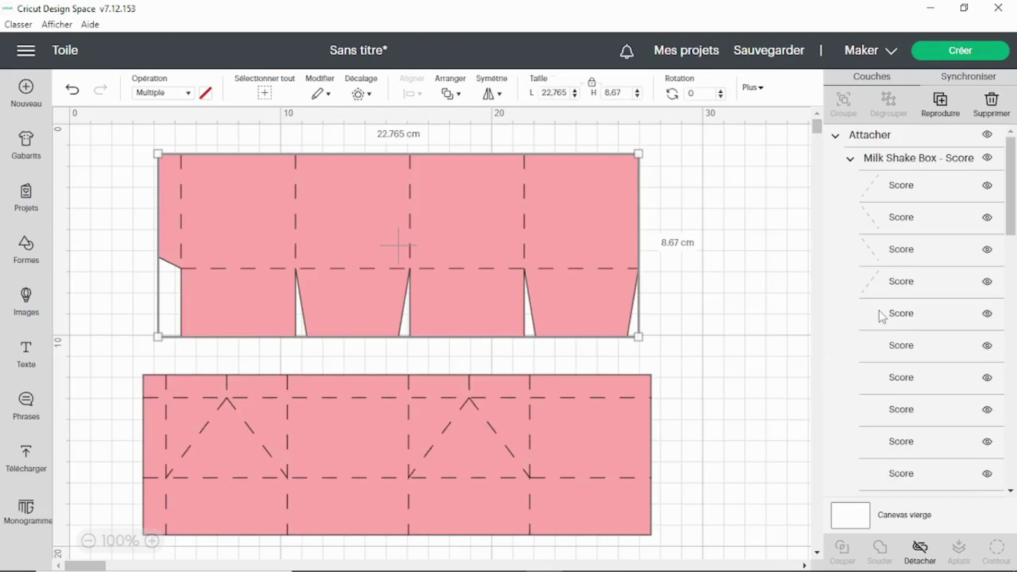
{"action": "scroll", "coordinate": [879, 310], "scroll_direction": "down", "scroll_amount": 1}
{"action": "scroll", "coordinate": [879, 310], "scroll_direction": "down", "scroll_amount": 3}
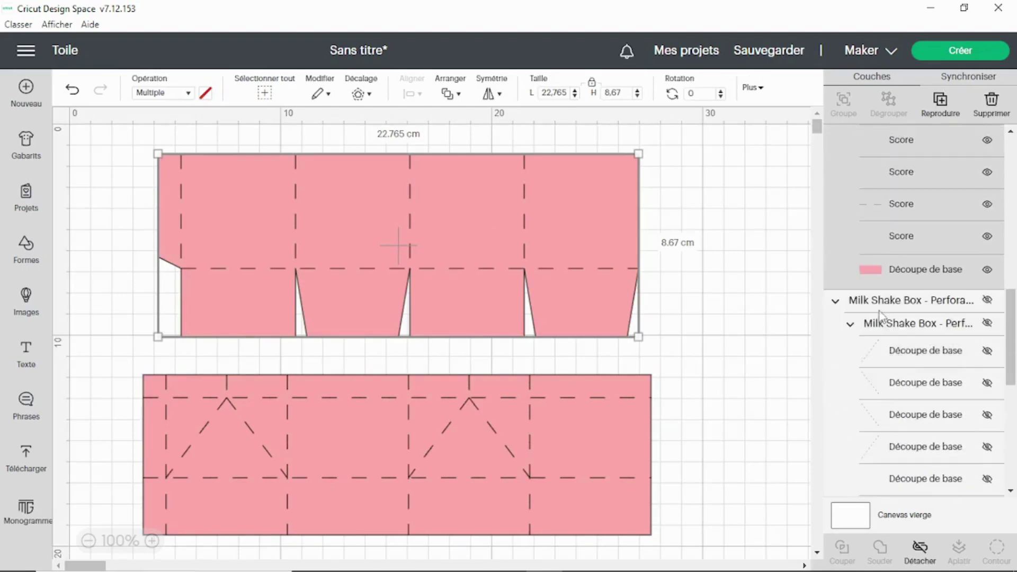
{"action": "scroll", "coordinate": [879, 310], "scroll_direction": "down", "scroll_amount": 3}
{"action": "scroll", "coordinate": [880, 310], "scroll_direction": "down", "scroll_amount": 2}
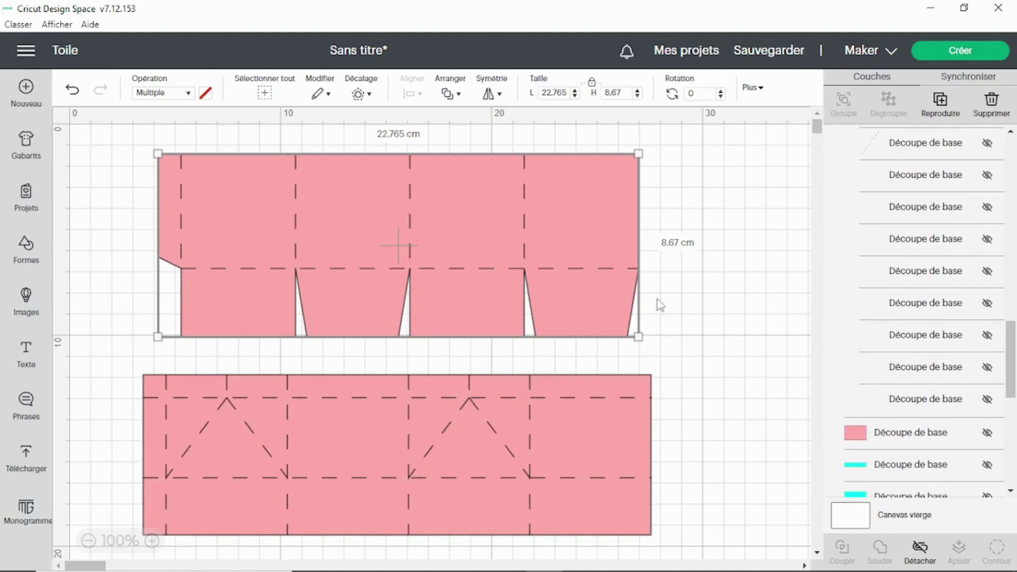
{"action": "left_click", "coordinate": [688, 291]}
{"action": "left_click_drag", "start_coordinate": [103, 145], "coordinate": [684, 543]}
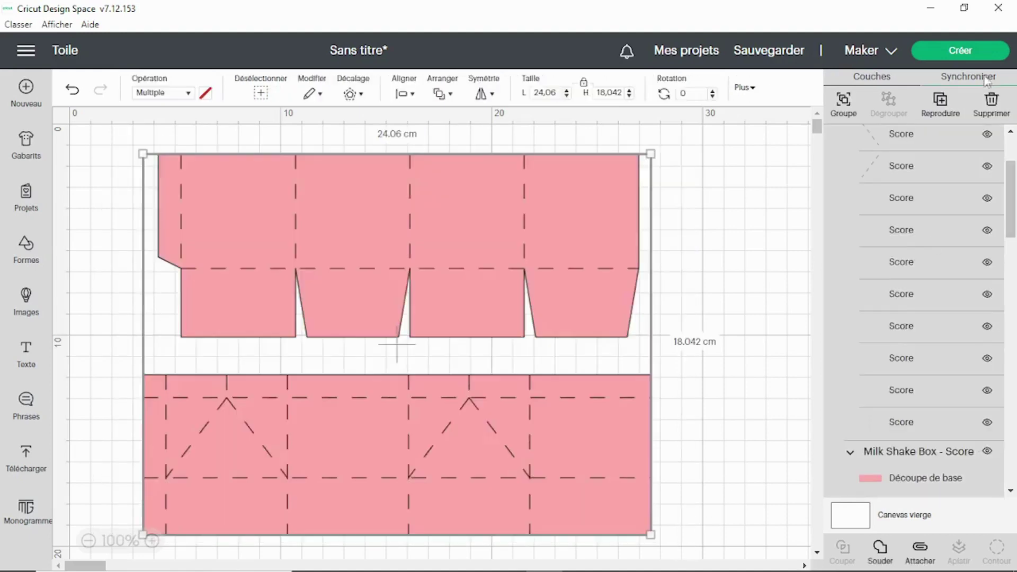
Group and hide the scored panels, send them to the back, and unhide the Perforation group
{"action": "left_click", "coordinate": [844, 104]}
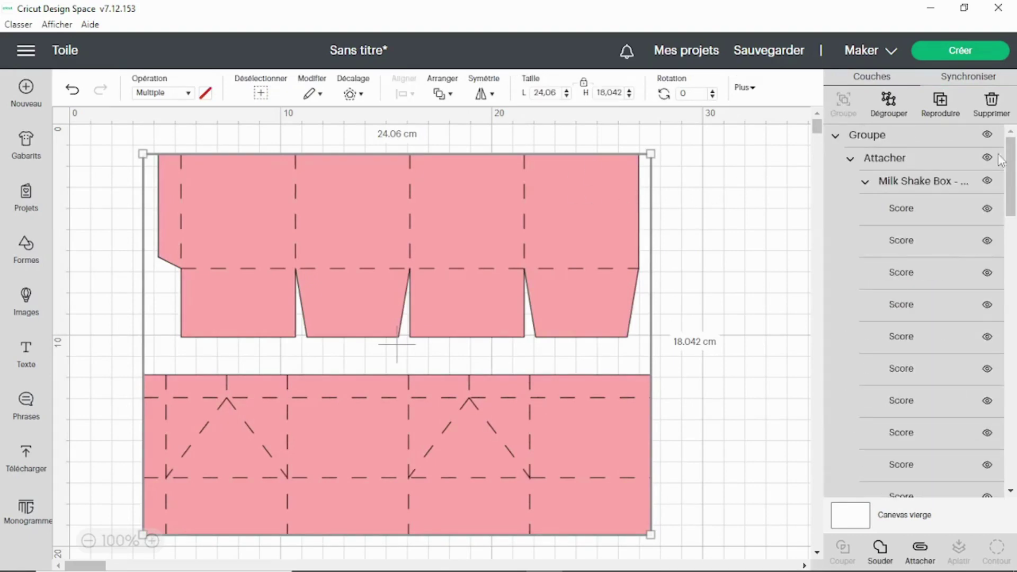
{"action": "left_click", "coordinate": [987, 136]}
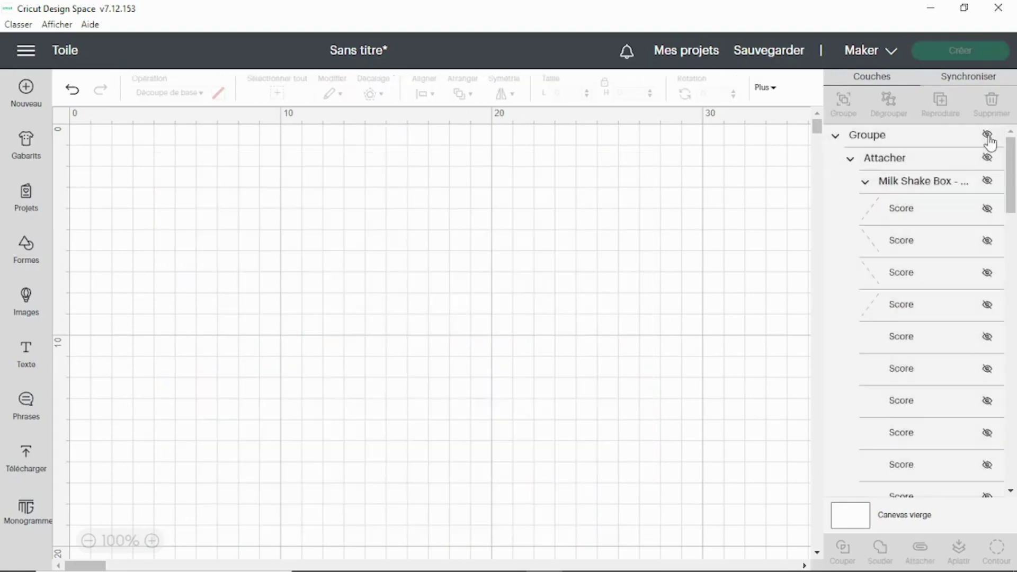
{"action": "left_click", "coordinate": [451, 93]}
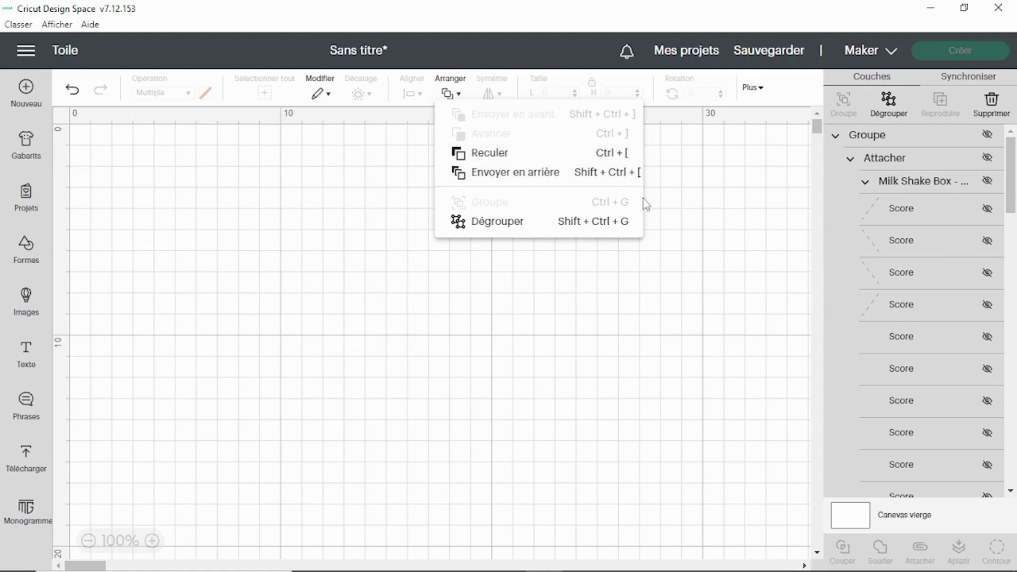
{"action": "left_click", "coordinate": [545, 178]}
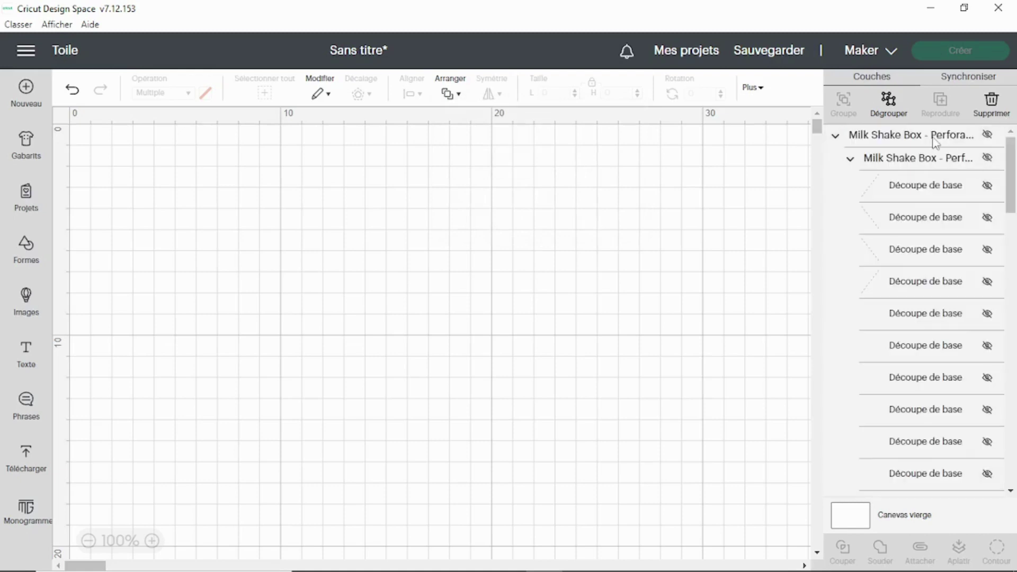
{"action": "left_click", "coordinate": [987, 136]}
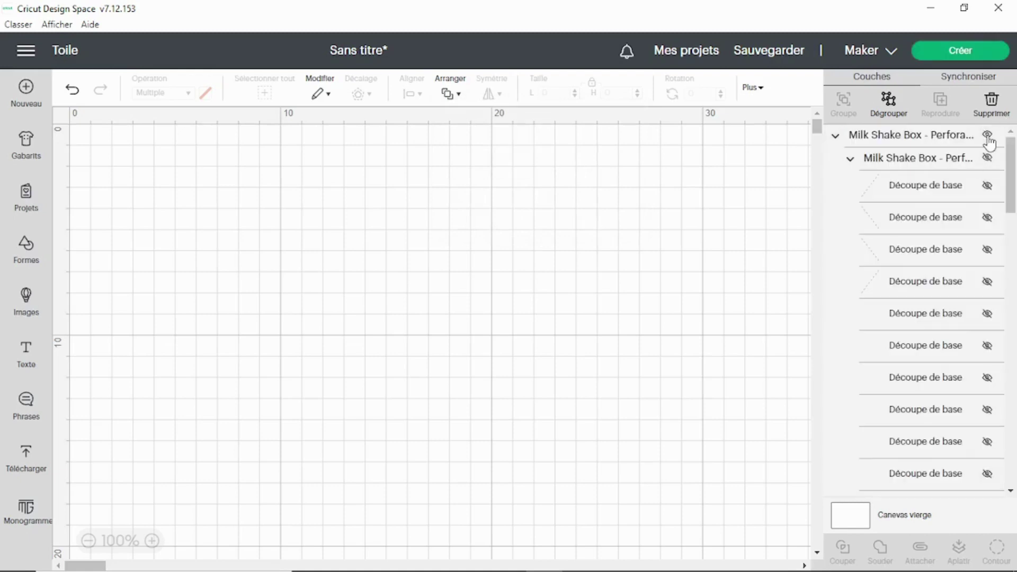
Nudge the Perforation design left, ungroup it, and select its 22.068 × 8.407 cm top piece
{"action": "left_click", "coordinate": [927, 148]}
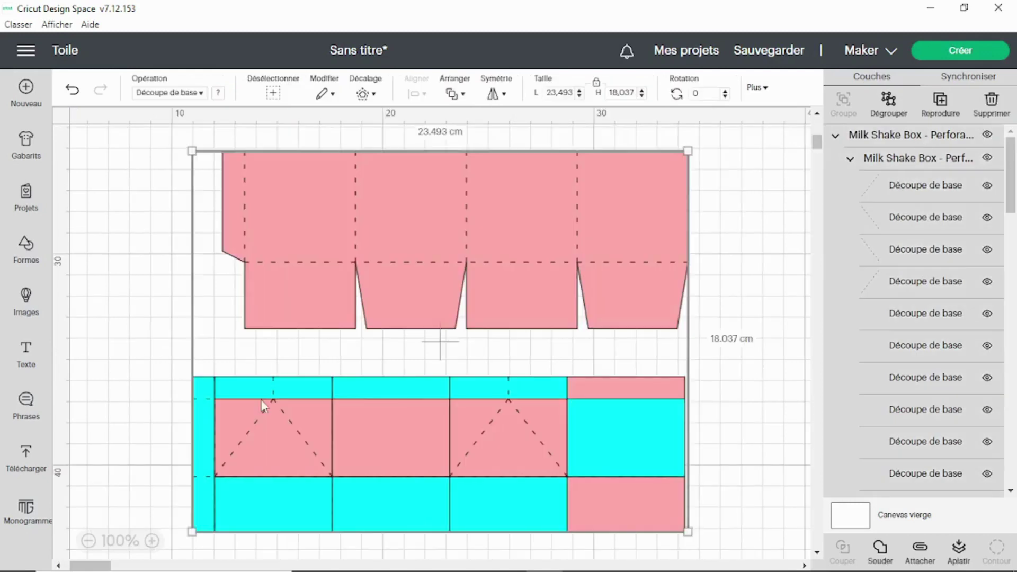
{"action": "scroll", "coordinate": [261, 399], "scroll_direction": "up", "scroll_amount": 2}
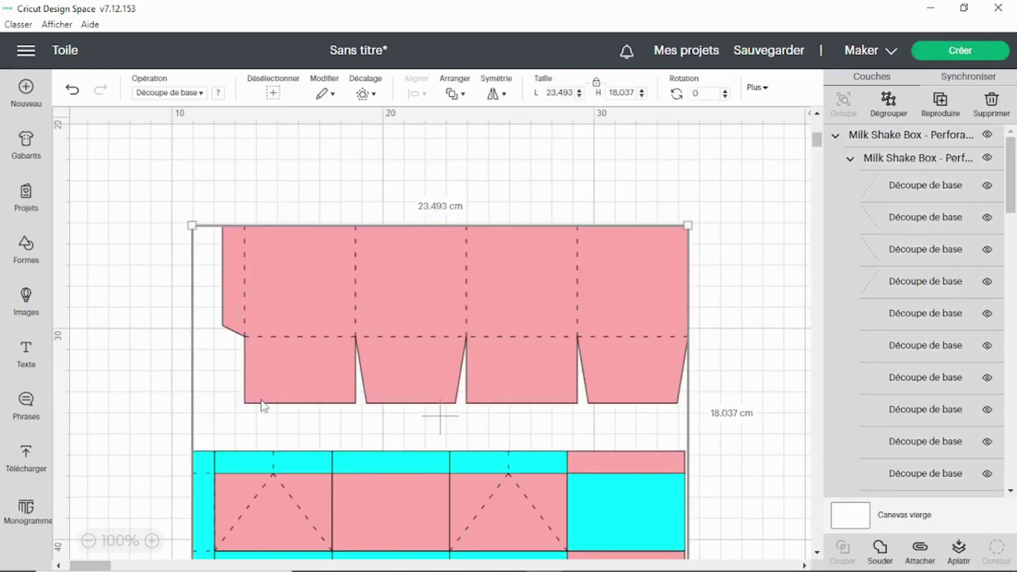
{"action": "scroll", "coordinate": [263, 406], "scroll_direction": "down", "scroll_amount": 2}
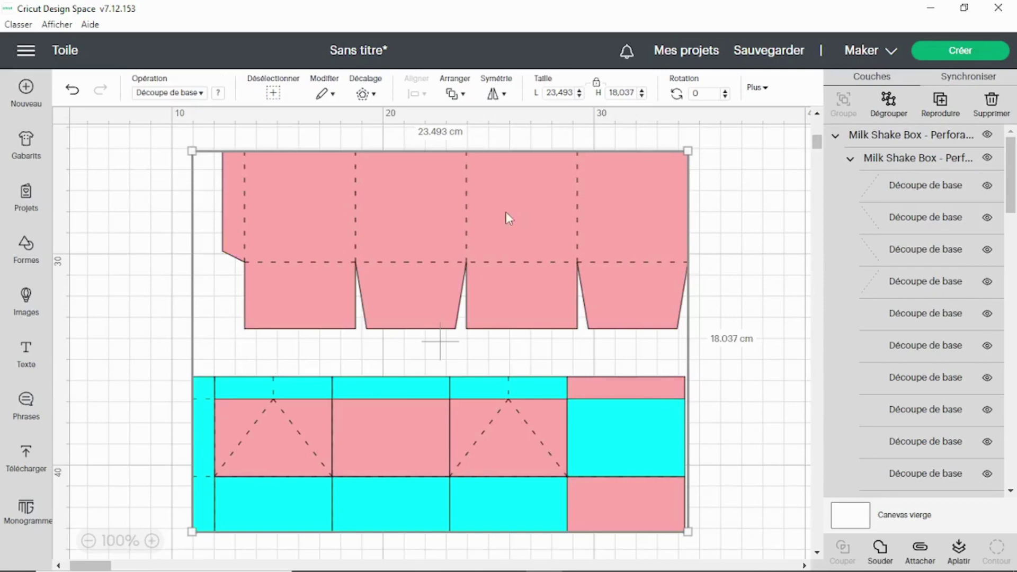
{"action": "mouse_move", "coordinate": [506, 215]}
{"action": "left_mouse_down"}
{"action": "mouse_move", "coordinate": [478, 211]}
{"action": "mouse_move", "coordinate": [483, 223]}
{"action": "left_mouse_up"}
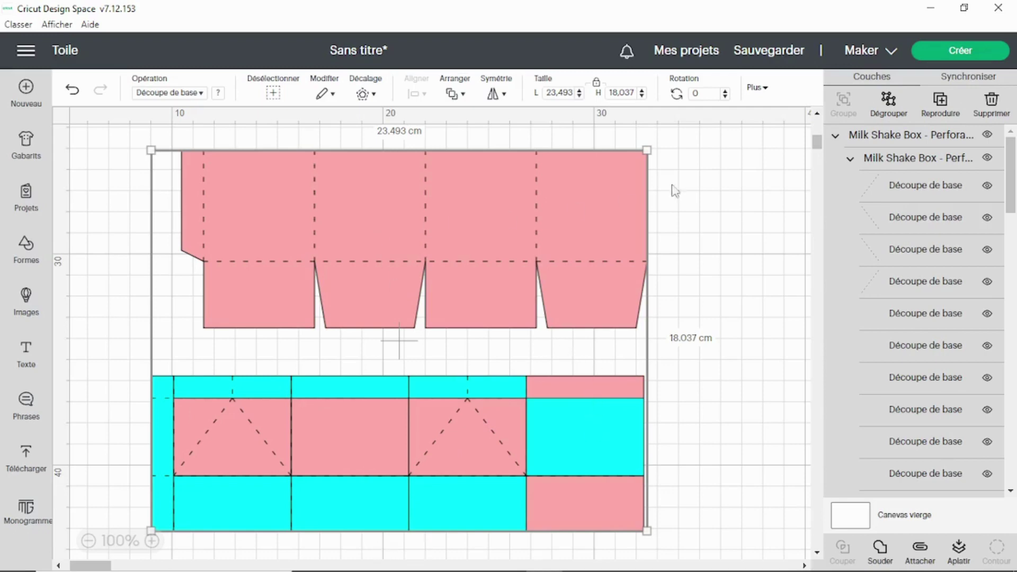
{"action": "left_click", "coordinate": [889, 110]}
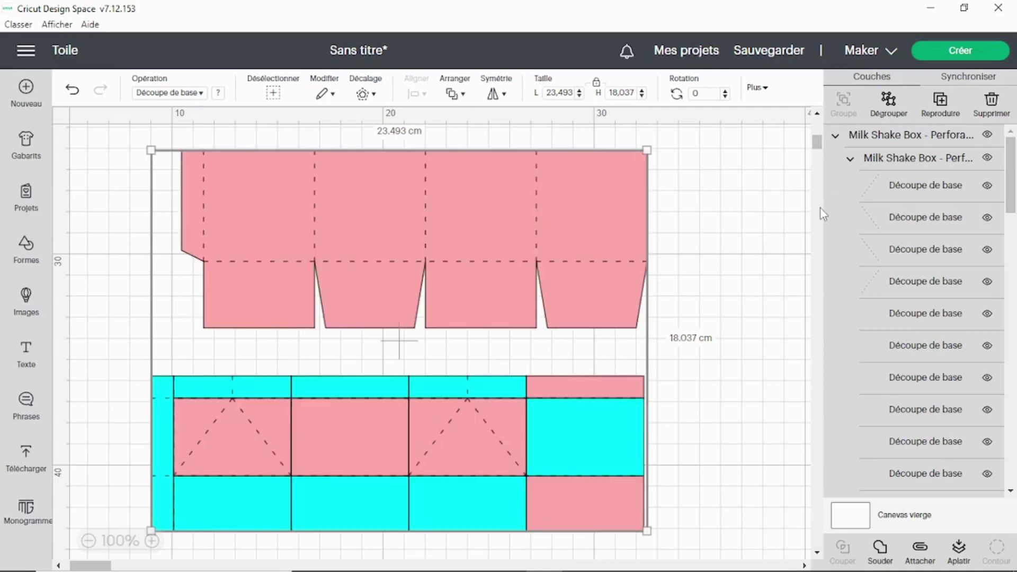
{"action": "left_click_drag", "start_coordinate": [148, 141], "coordinate": [685, 334]}
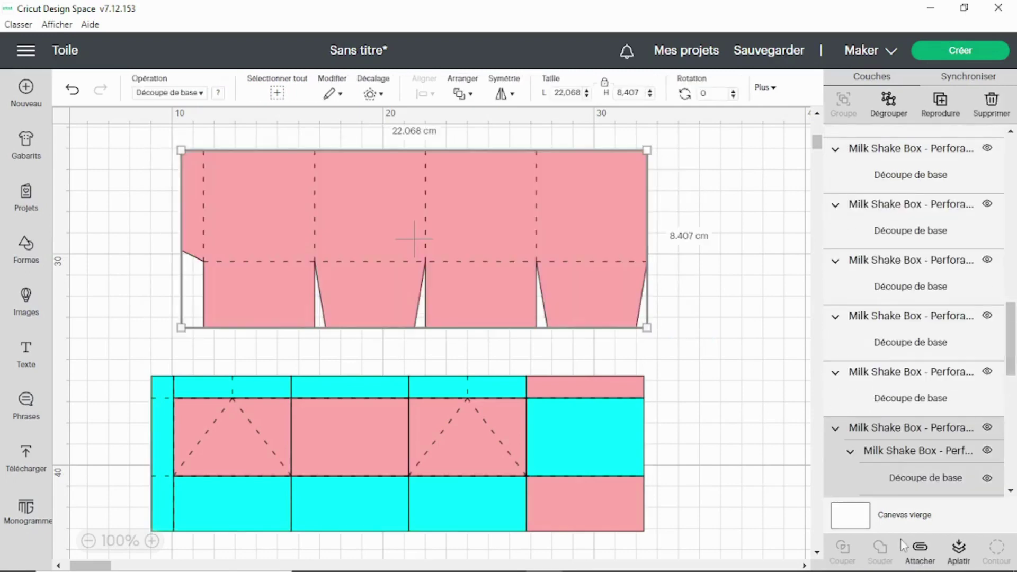
Attach the top pink piece's parts and move it down below the panels
{"action": "left_click", "coordinate": [920, 551]}
{"action": "mouse_move", "coordinate": [386, 283]}
{"action": "left_mouse_down"}
{"action": "mouse_move", "coordinate": [622, 395]}
{"action": "mouse_move", "coordinate": [557, 312]}
{"action": "left_mouse_up"}
{"action": "scroll", "coordinate": [530, 365], "scroll_direction": "down", "scroll_amount": 2}
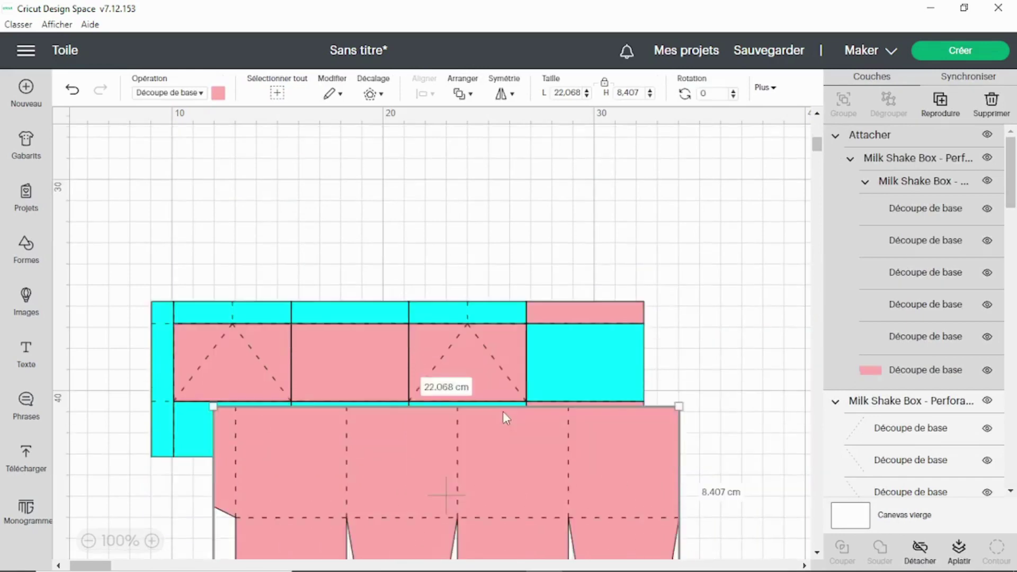
{"action": "left_click_drag", "start_coordinate": [503, 411], "coordinate": [524, 536]}
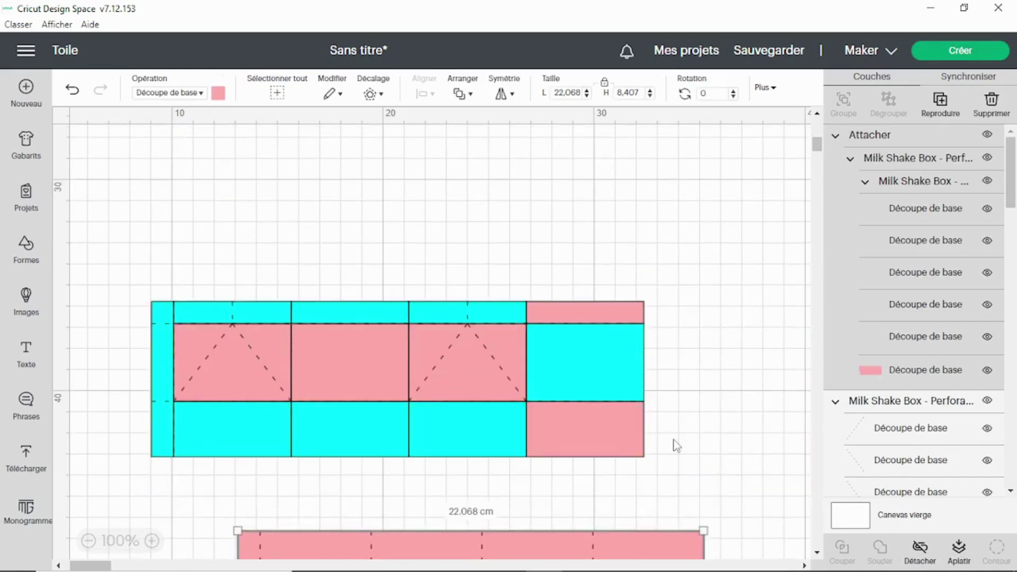
{"action": "scroll", "coordinate": [676, 445], "scroll_direction": "down", "scroll_amount": 5}
{"action": "left_click_drag", "start_coordinate": [599, 440], "coordinate": [604, 478]}
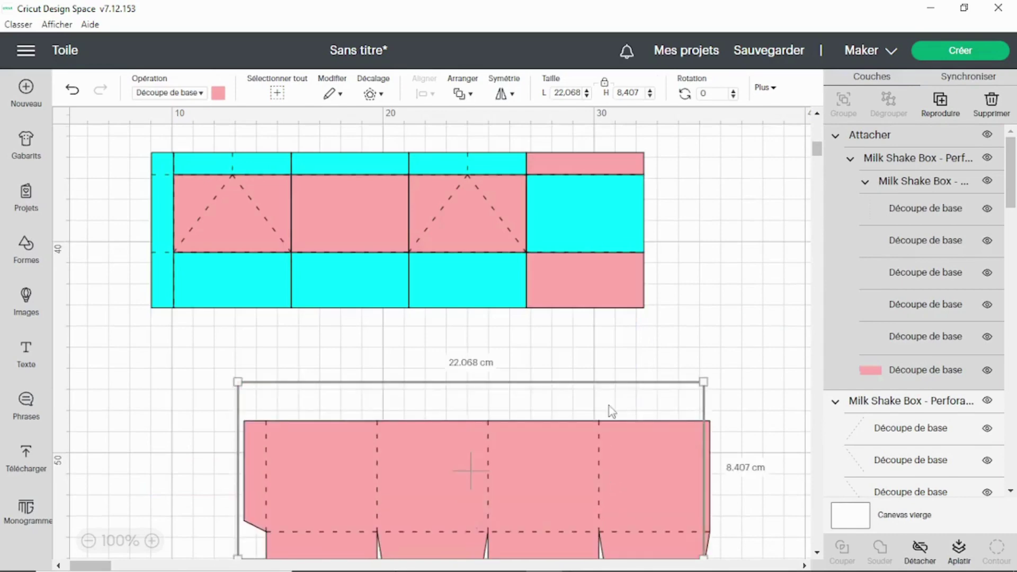
Select the cyan and pink panel assembly and inspect its individual layers
{"action": "left_click_drag", "start_coordinate": [109, 130], "coordinate": [704, 347]}
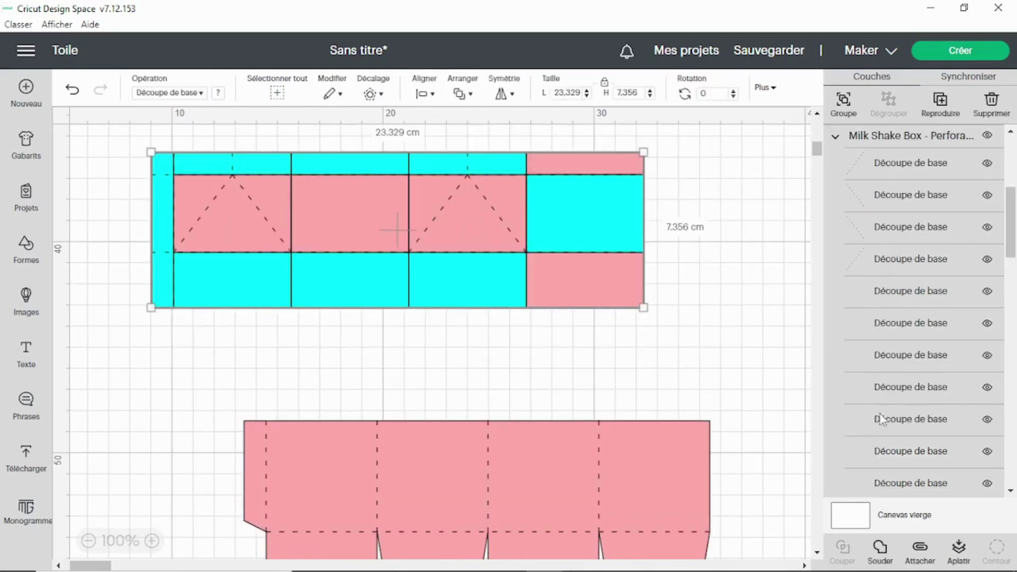
{"action": "scroll", "coordinate": [880, 456], "scroll_direction": "down", "scroll_amount": 5}
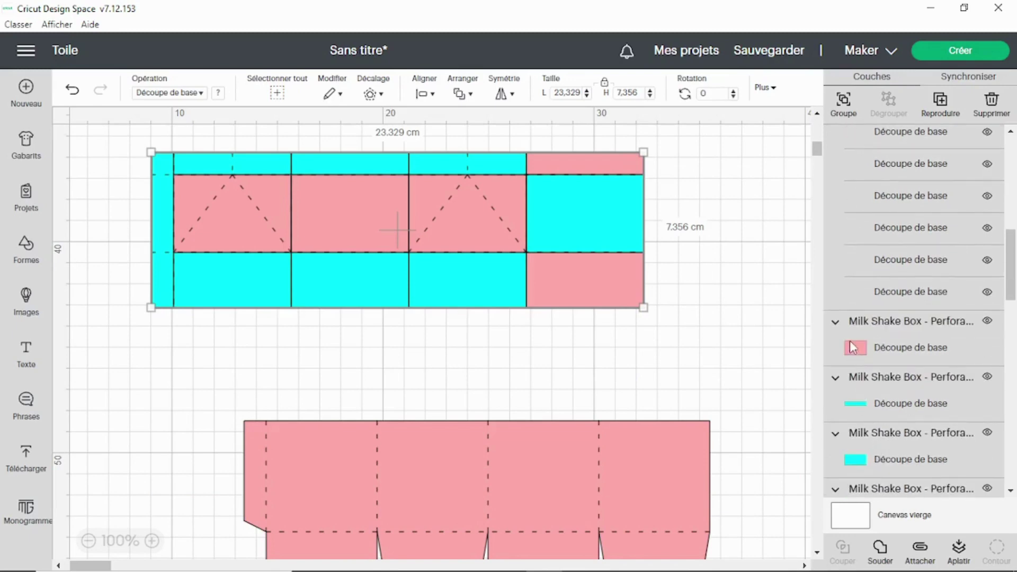
{"action": "left_click", "coordinate": [853, 348]}
{"action": "left_click", "coordinate": [870, 392]}
{"action": "left_click", "coordinate": [894, 466]}
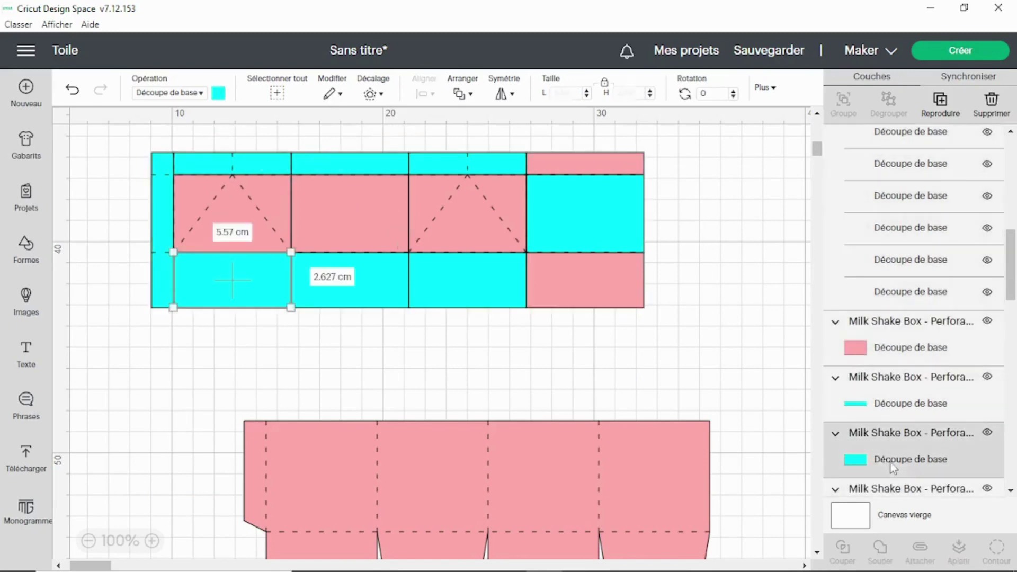
{"action": "scroll", "coordinate": [907, 447], "scroll_direction": "down", "scroll_amount": 3}
Step through the remaining panel layers, then undo back to the single grouped panel layout
{"action": "left_click", "coordinate": [890, 374]}
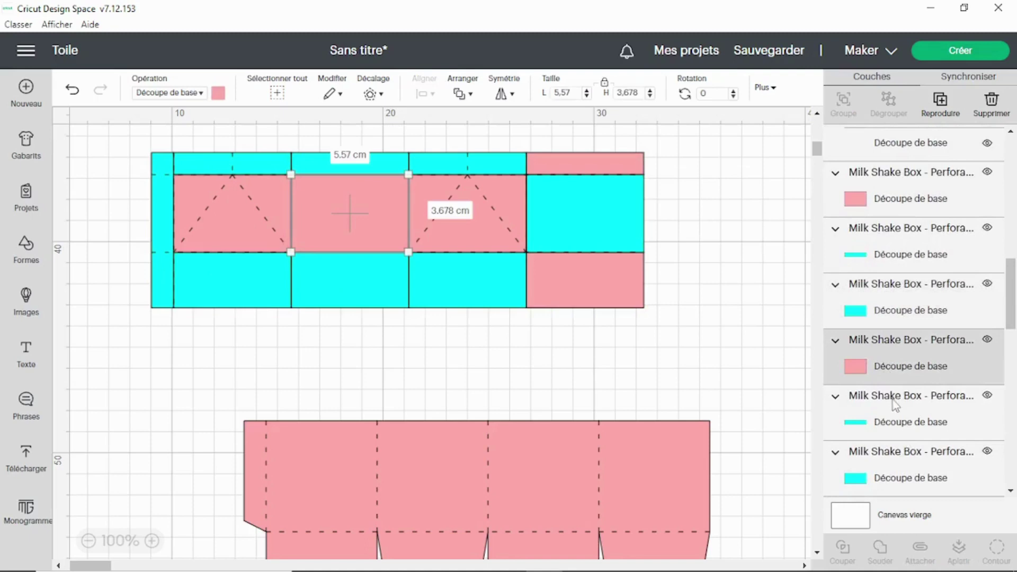
{"action": "left_click", "coordinate": [900, 421]}
{"action": "left_click", "coordinate": [910, 480]}
{"action": "scroll", "coordinate": [910, 477], "scroll_direction": "down", "scroll_amount": 3}
{"action": "left_click", "coordinate": [900, 385]}
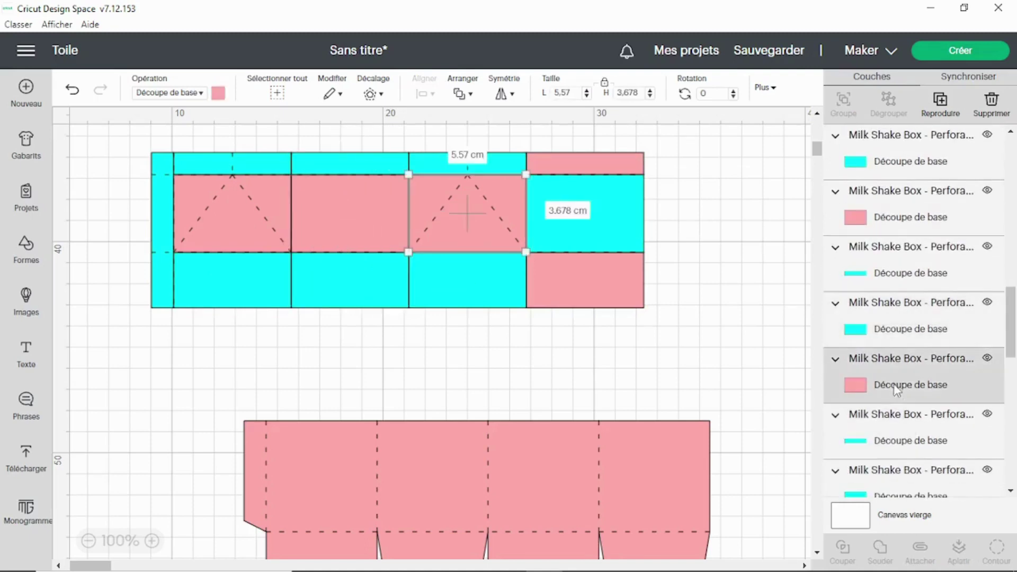
{"action": "left_click", "coordinate": [901, 424]}
{"action": "left_click", "coordinate": [922, 488]}
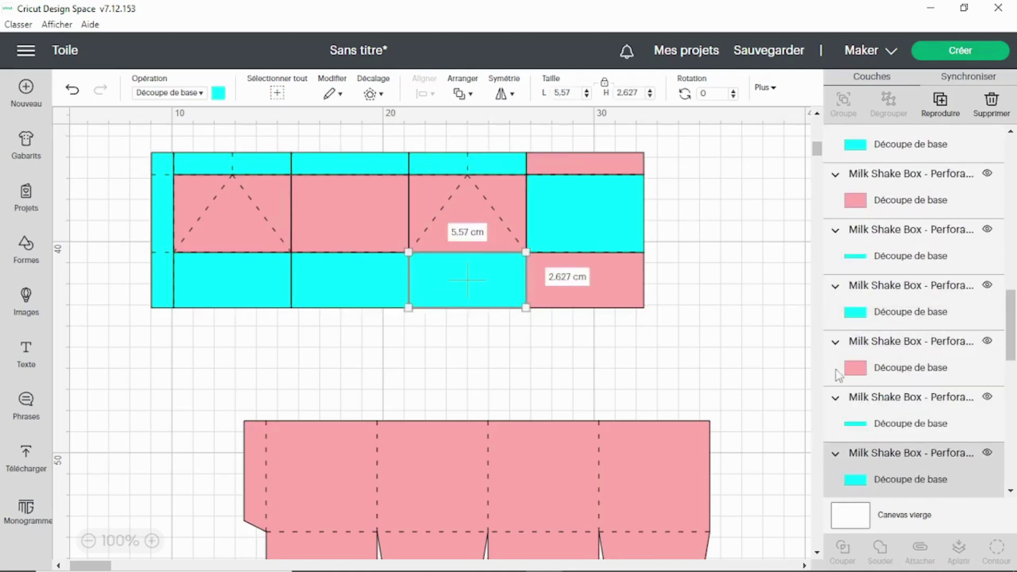
{"action": "scroll", "coordinate": [805, 343], "scroll_direction": "up", "scroll_amount": 2}
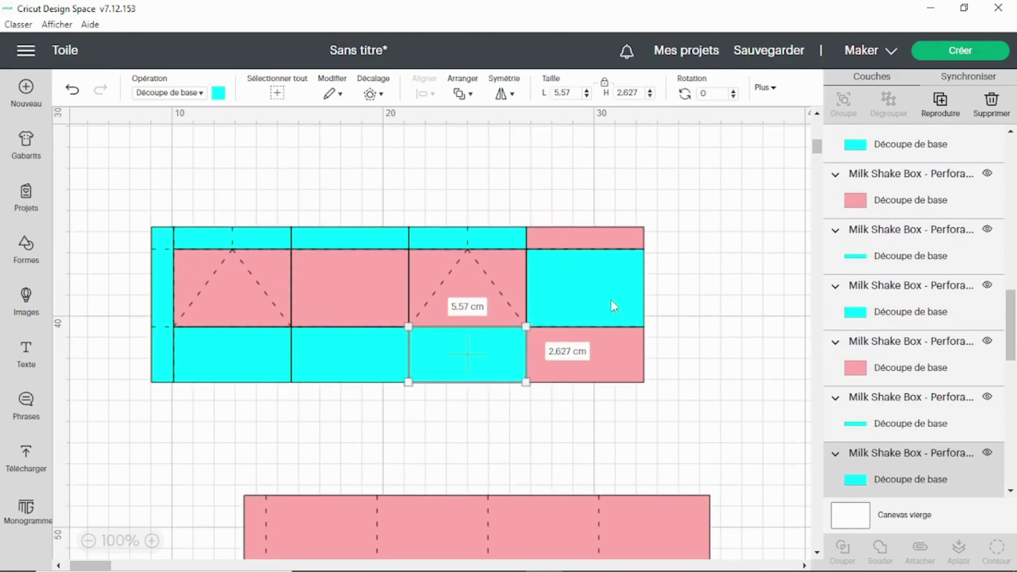
{"action": "key", "text": "ctrl+z"}
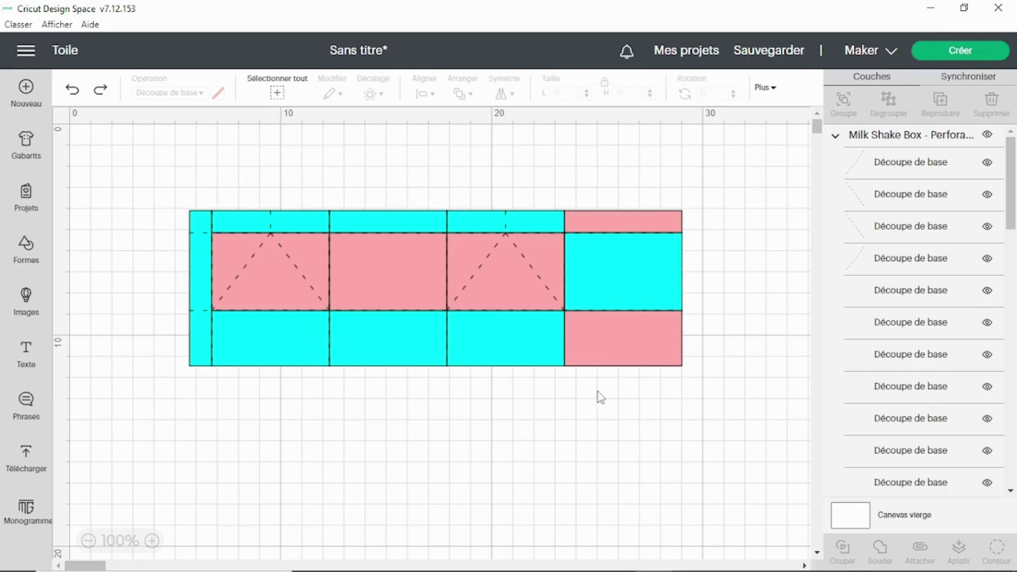
Hide the grouped layout's dashed score lines, leaving only the pink and cyan panels
{"action": "left_click", "coordinate": [633, 335]}
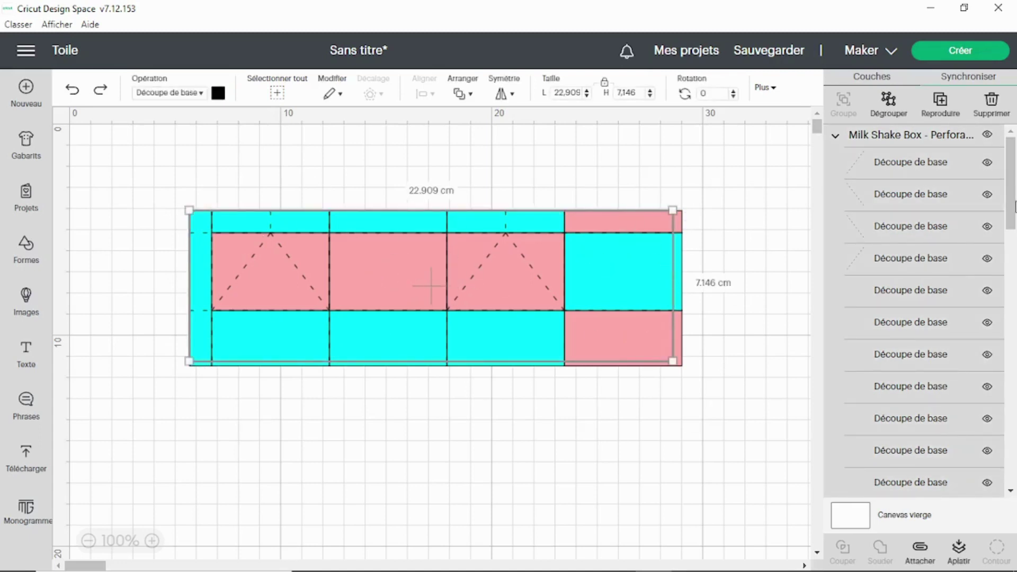
{"action": "left_click", "coordinate": [987, 135]}
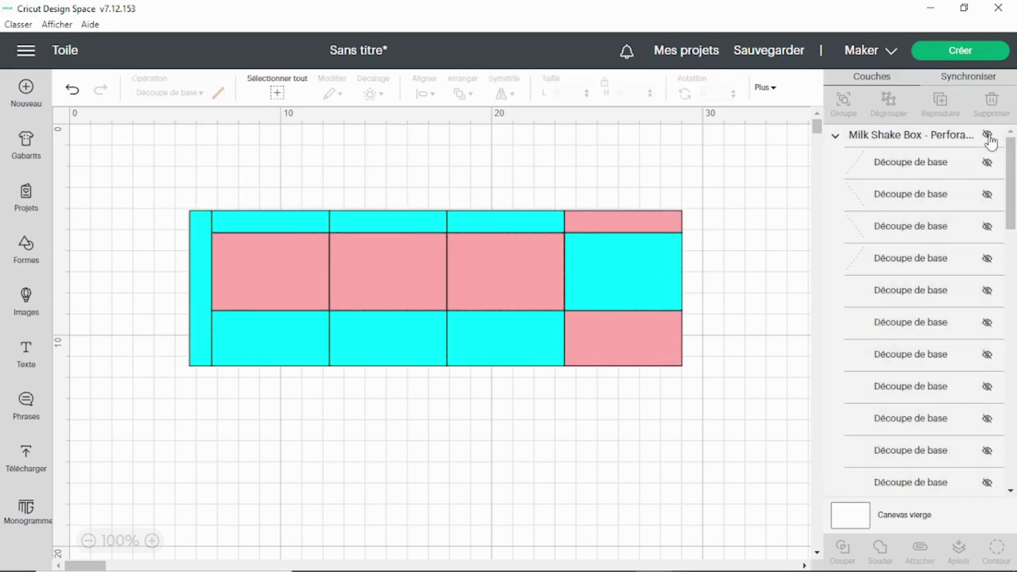
{"action": "left_click", "coordinate": [673, 345]}
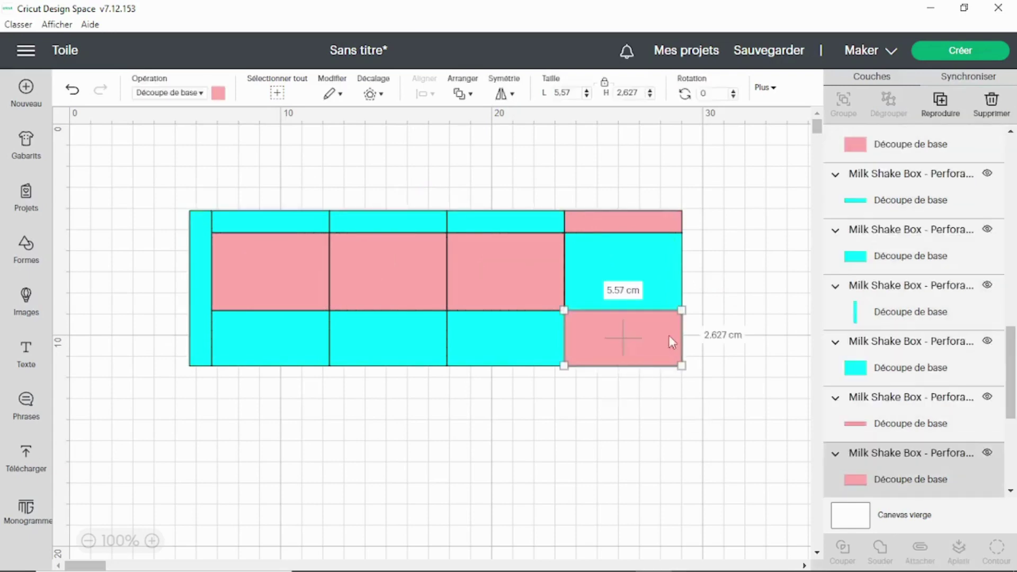
{"action": "left_click", "coordinate": [638, 268]}
{"action": "left_click", "coordinate": [408, 273]}
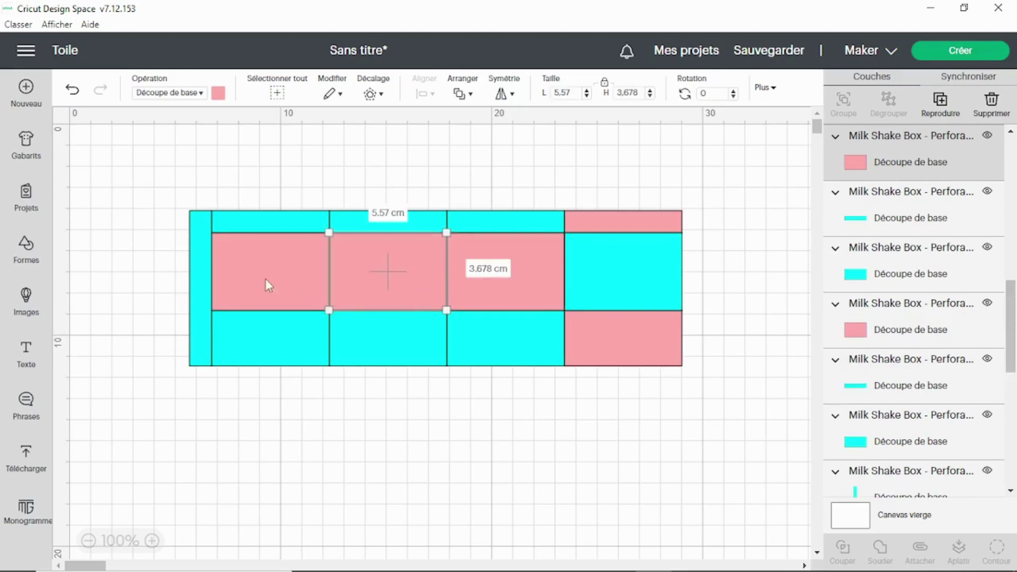
{"action": "left_click", "coordinate": [268, 275]}
Click through the panels, ending with the first and third pink side panels selected
{"action": "left_click", "coordinate": [278, 342]}
{"action": "left_click", "coordinate": [389, 329]}
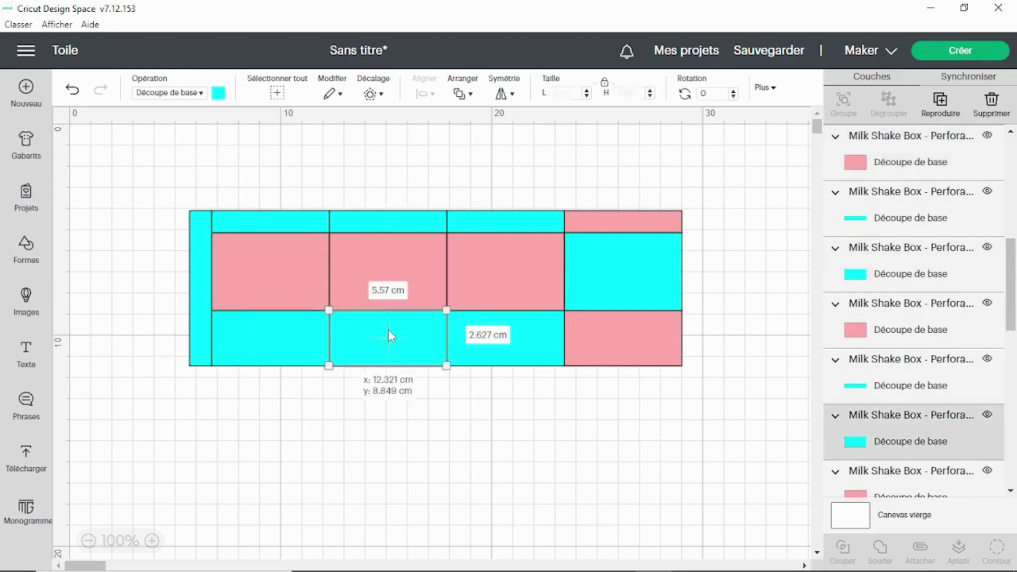
{"action": "left_click", "coordinate": [516, 326]}
{"action": "left_click", "coordinate": [510, 218]}
{"action": "left_click", "coordinate": [403, 221]}
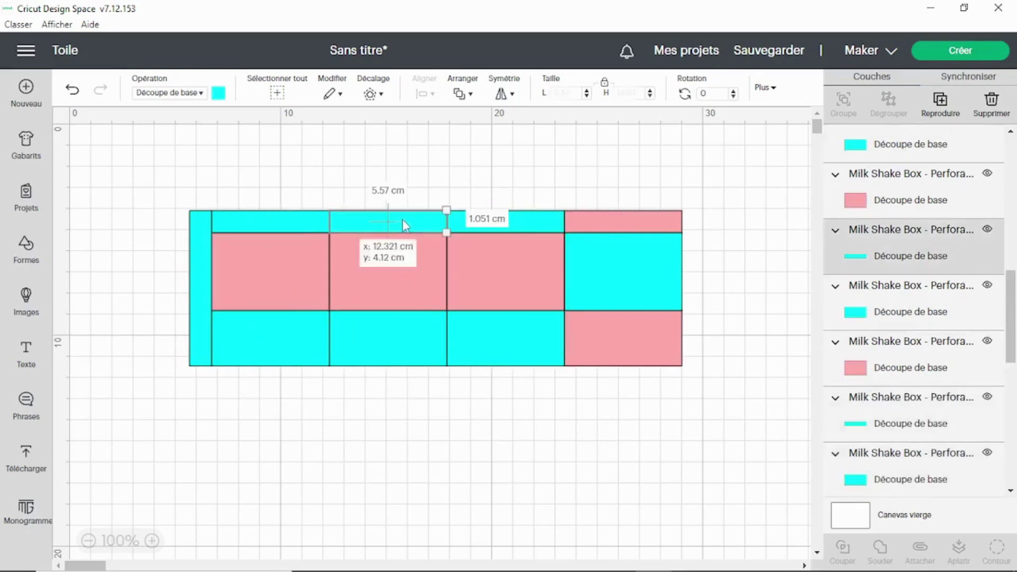
{"action": "left_click", "coordinate": [281, 223]}
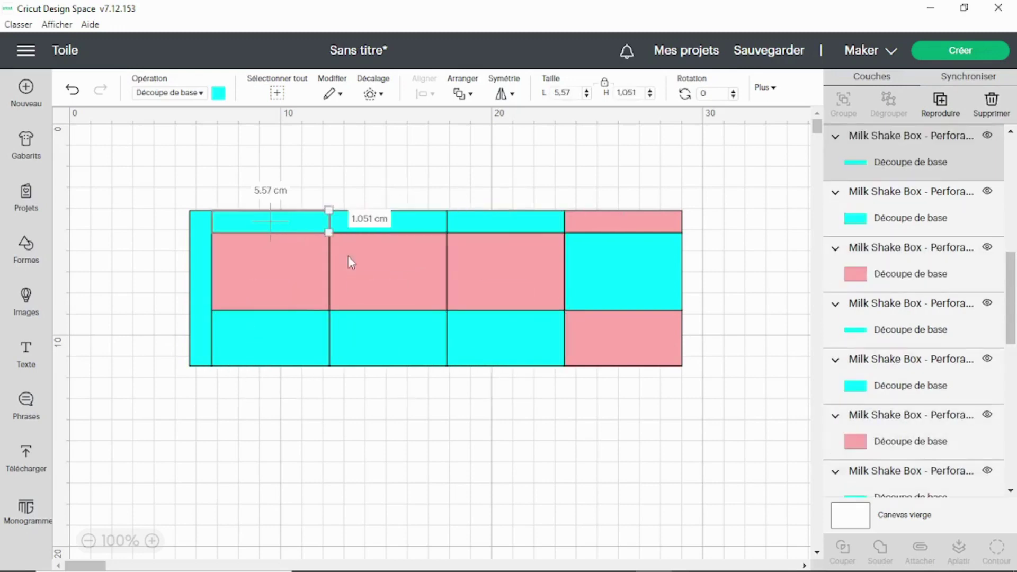
{"action": "left_click", "coordinate": [272, 279]}
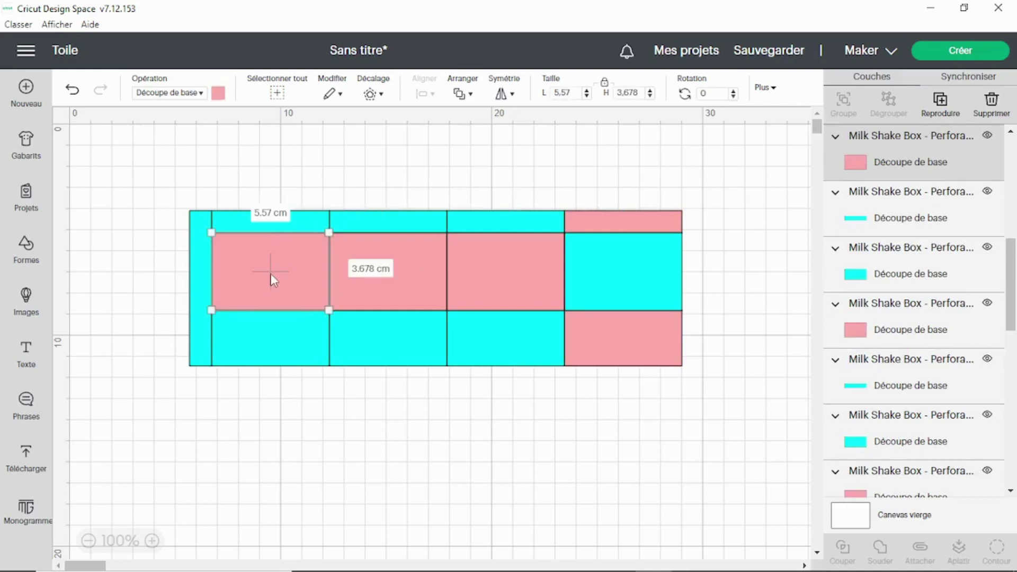
{"action": "left_click", "coordinate": [519, 268], "text": "shift"}
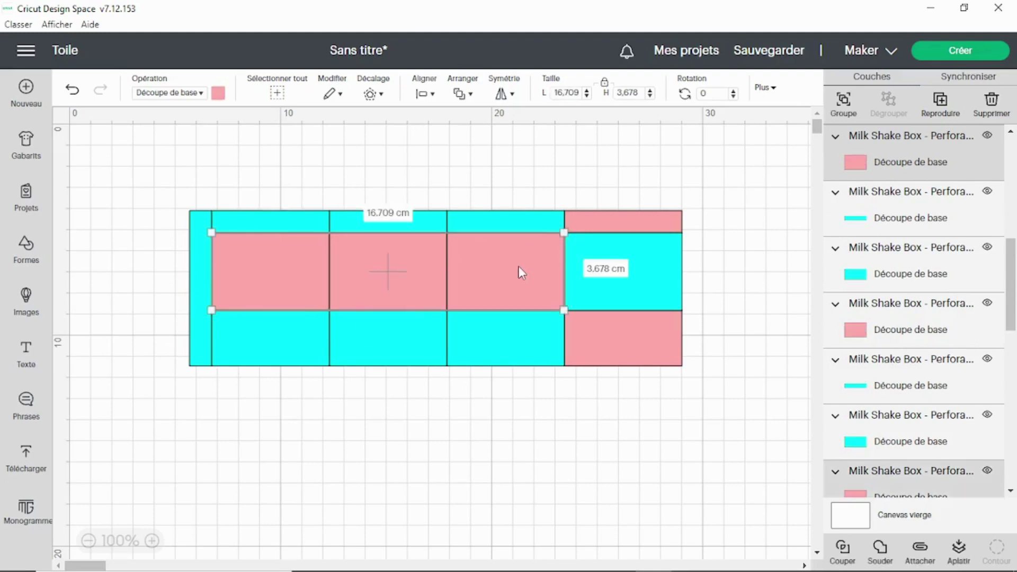
Set the selected pink panels to Print then Cut with the pastel tulip pattern fill
{"action": "left_click", "coordinate": [201, 93]}
{"action": "left_click", "coordinate": [211, 323]}
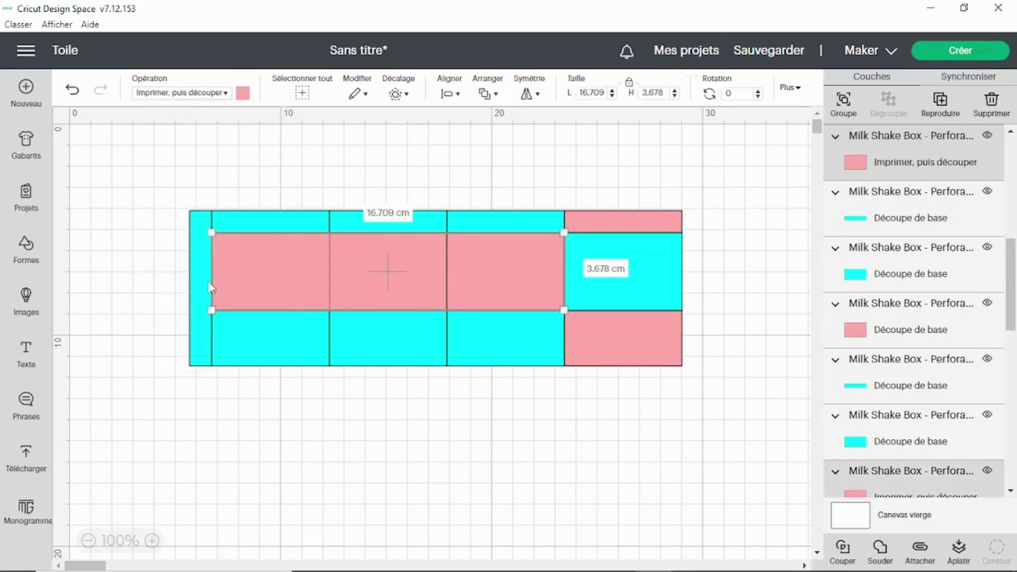
{"action": "left_click", "coordinate": [243, 94]}
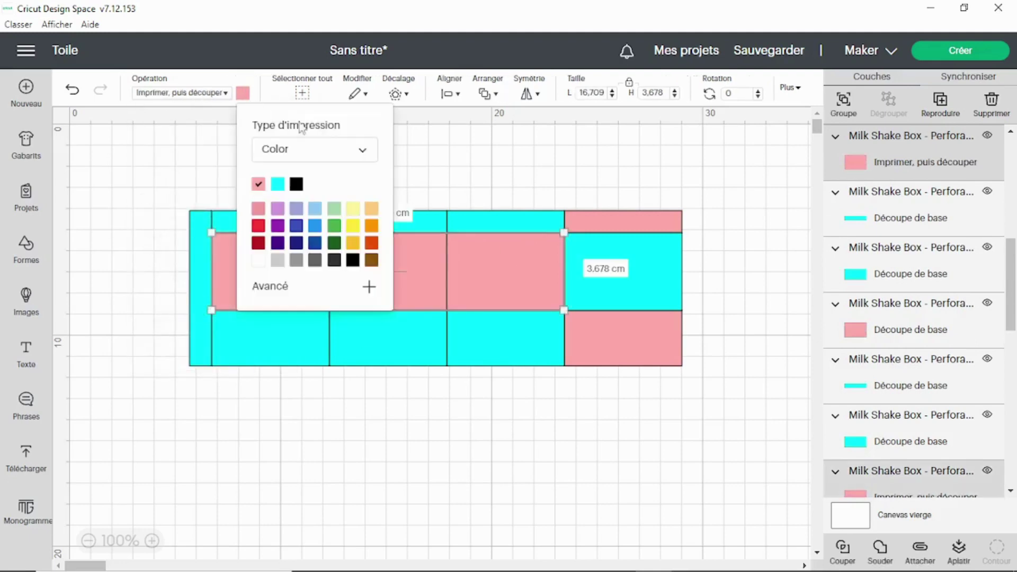
{"action": "left_click", "coordinate": [363, 153]}
{"action": "left_click", "coordinate": [280, 196]}
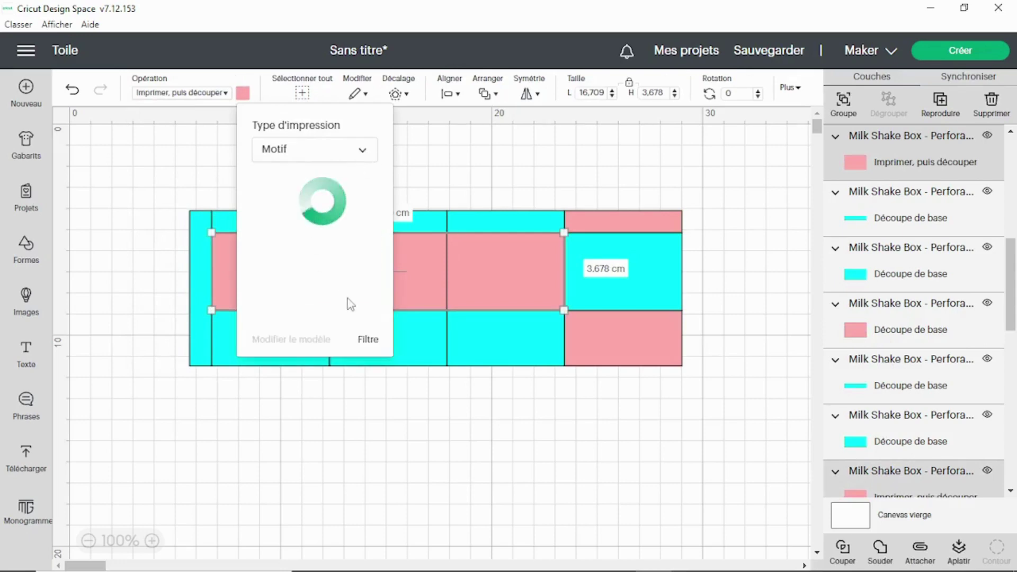
{"action": "scroll", "coordinate": [300, 255], "scroll_direction": "down", "scroll_amount": 5}
{"action": "scroll", "coordinate": [301, 254], "scroll_direction": "down", "scroll_amount": 2}
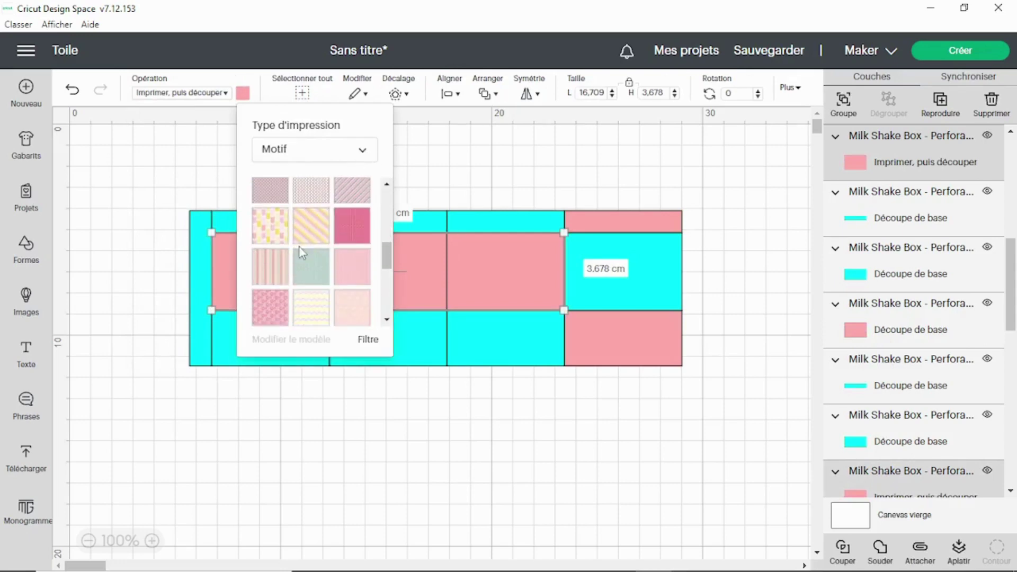
{"action": "left_click", "coordinate": [273, 230]}
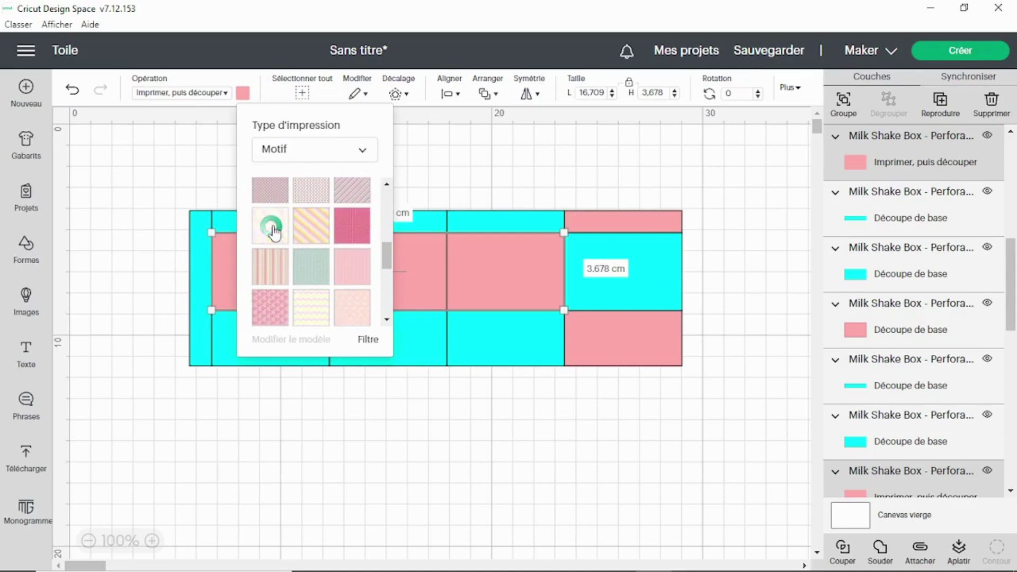
{"action": "left_click", "coordinate": [606, 180]}
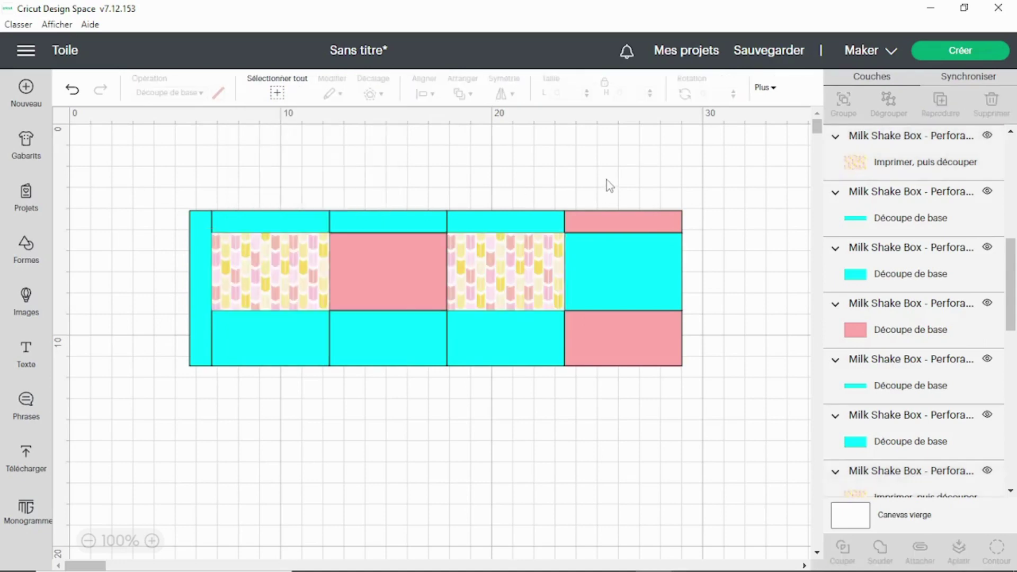
Recolour the middle pink panel and the right-hand cyan panel pale pink
{"action": "left_click", "coordinate": [361, 261]}
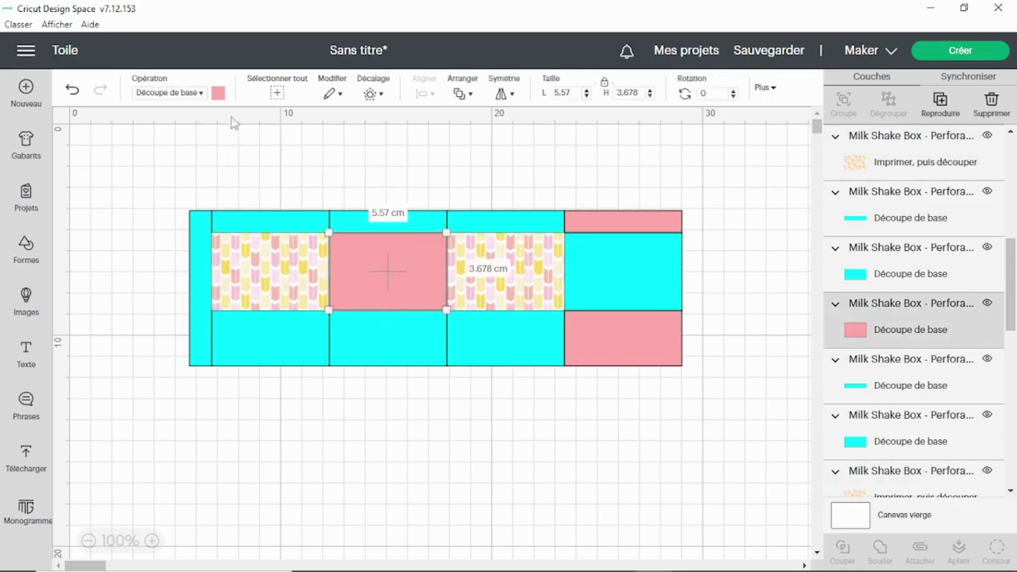
{"action": "left_click", "coordinate": [218, 94]}
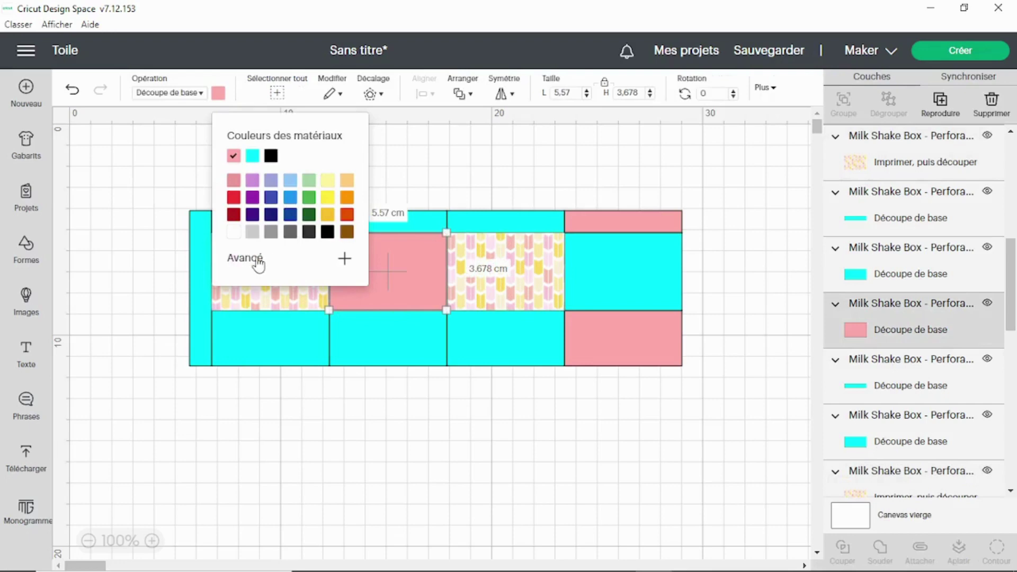
{"action": "left_click", "coordinate": [344, 259]}
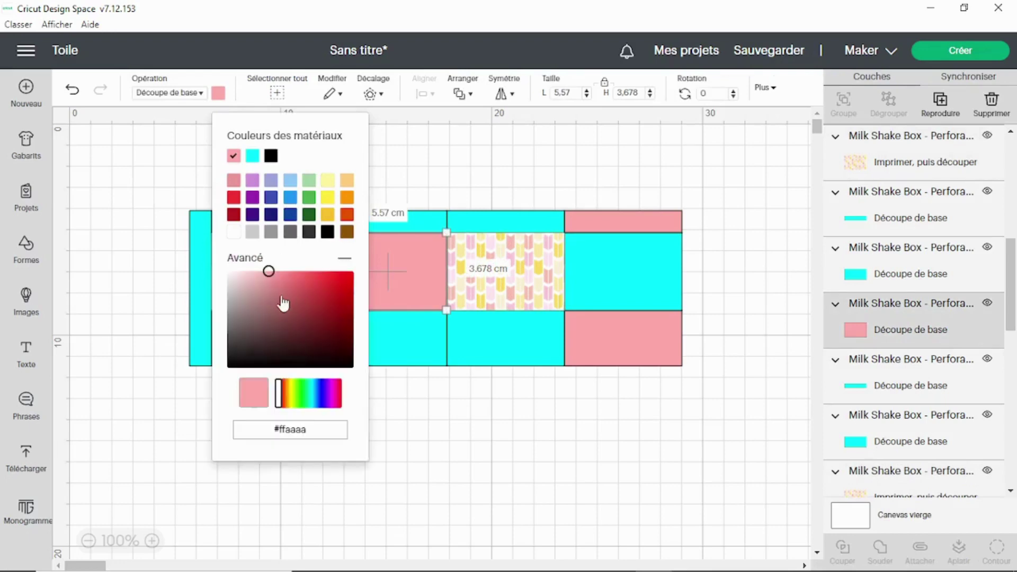
{"action": "left_click_drag", "start_coordinate": [268, 272], "coordinate": [245, 272]}
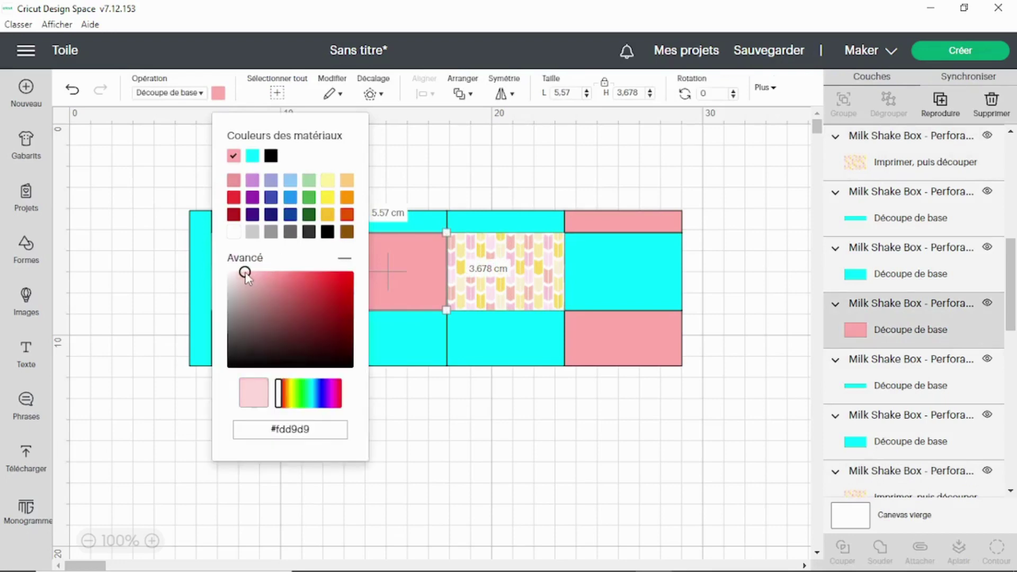
{"action": "left_click", "coordinate": [523, 415]}
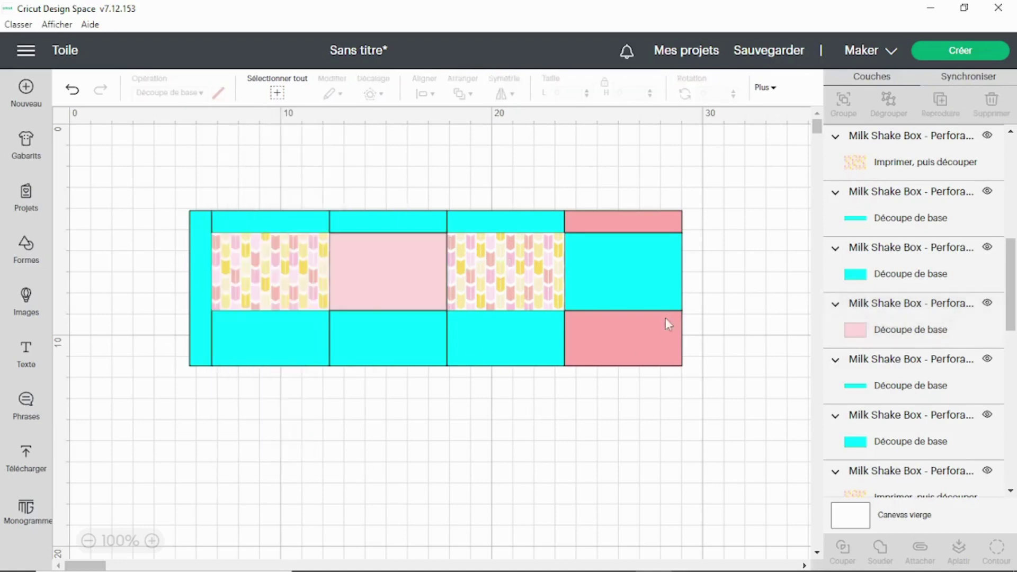
{"action": "left_click", "coordinate": [636, 279]}
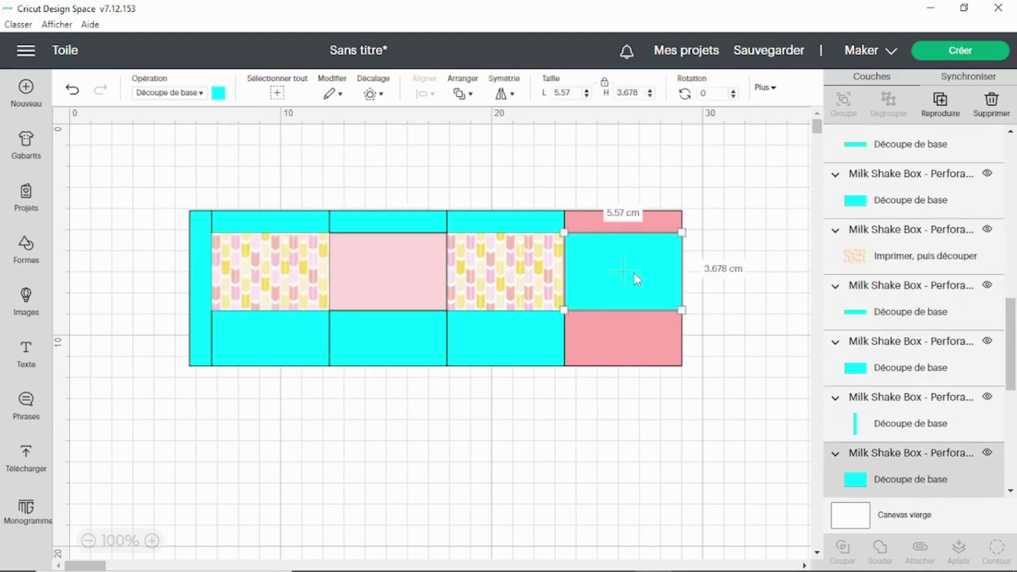
{"action": "left_click", "coordinate": [218, 93]}
{"action": "left_click", "coordinate": [271, 159]}
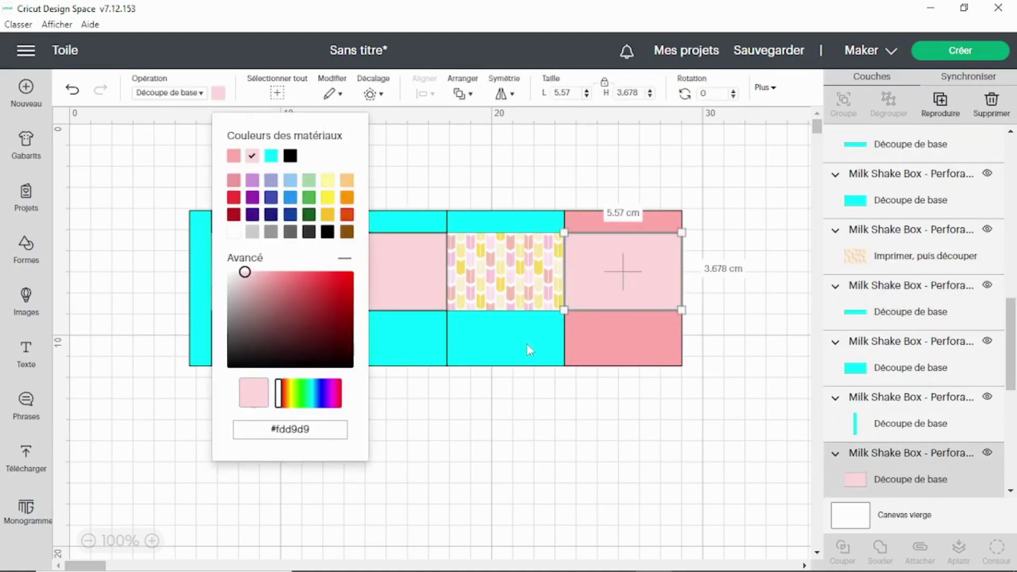
{"action": "left_click", "coordinate": [530, 433]}
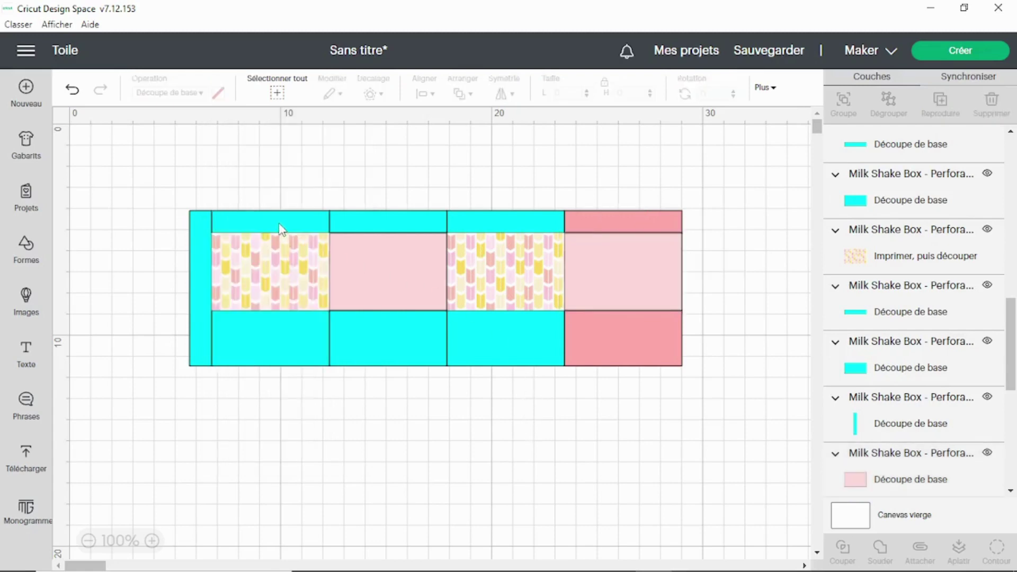
Make the top-middle cyan strip orange
{"action": "left_click", "coordinate": [395, 229]}
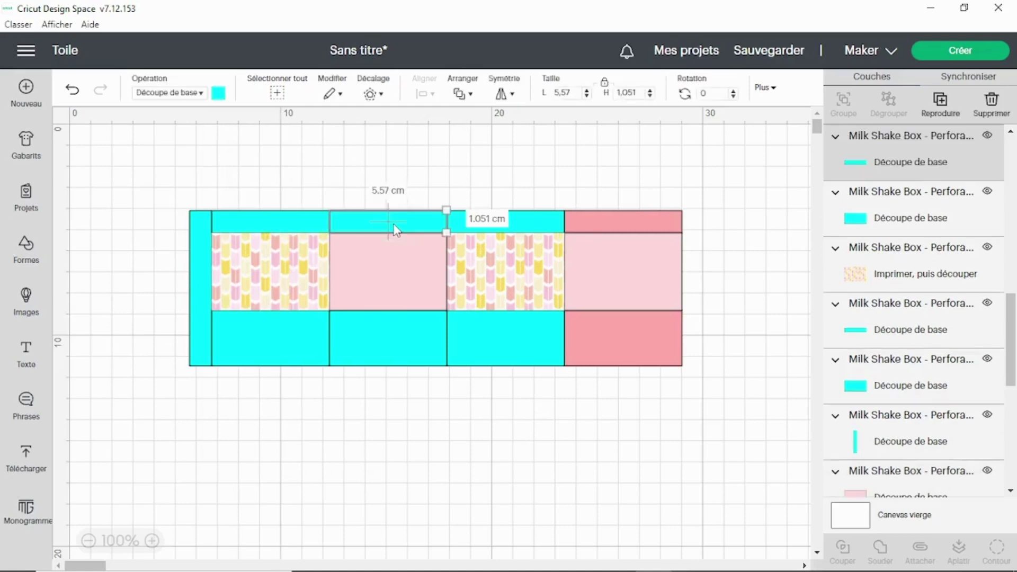
{"action": "left_click", "coordinate": [218, 93]}
{"action": "left_click", "coordinate": [349, 183]}
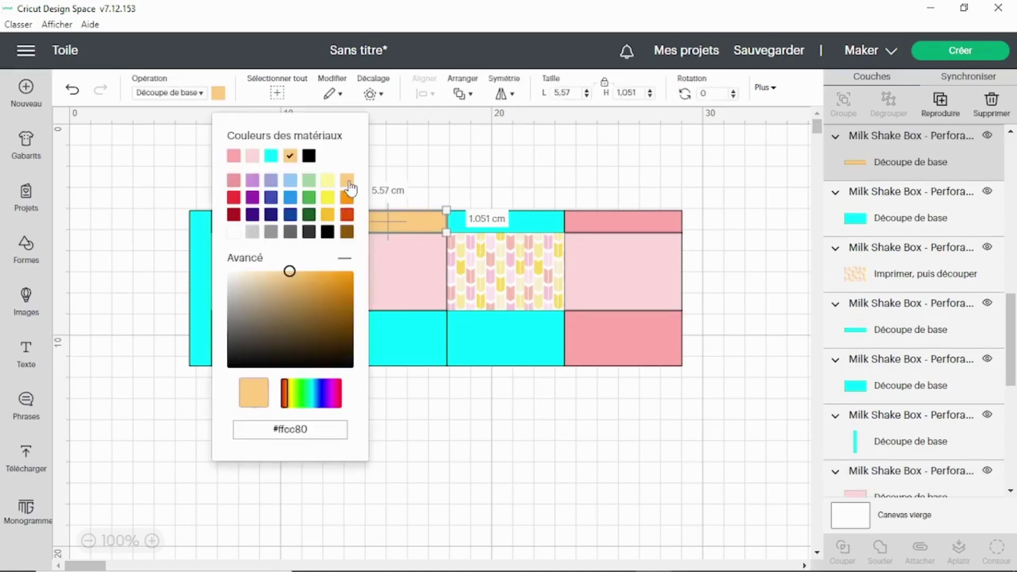
{"action": "left_click", "coordinate": [481, 177]}
Select the third and left columns of cyan panels and make them light pink
{"action": "left_click", "coordinate": [508, 327]}
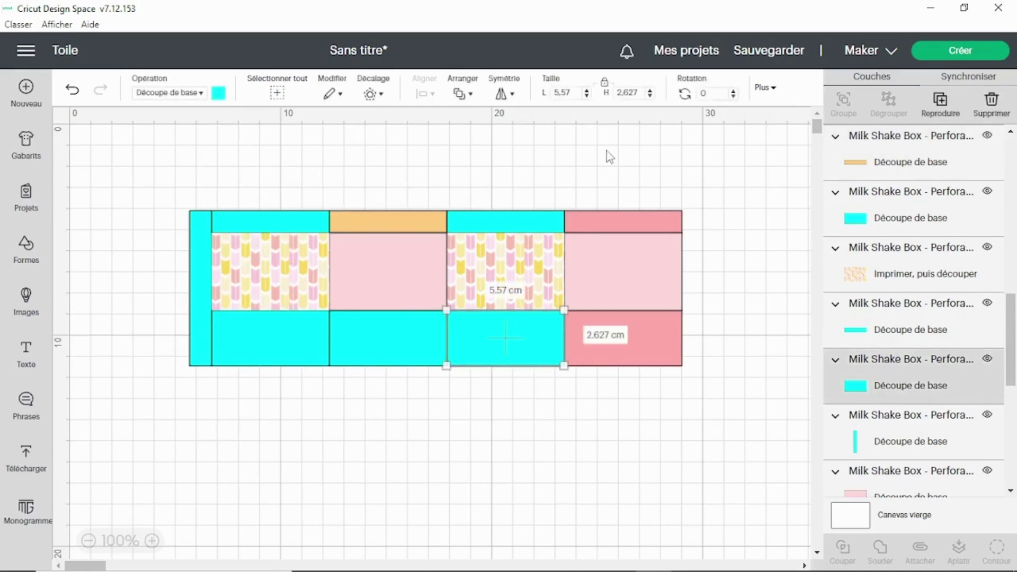
{"action": "left_click", "coordinate": [498, 220], "text": "shift"}
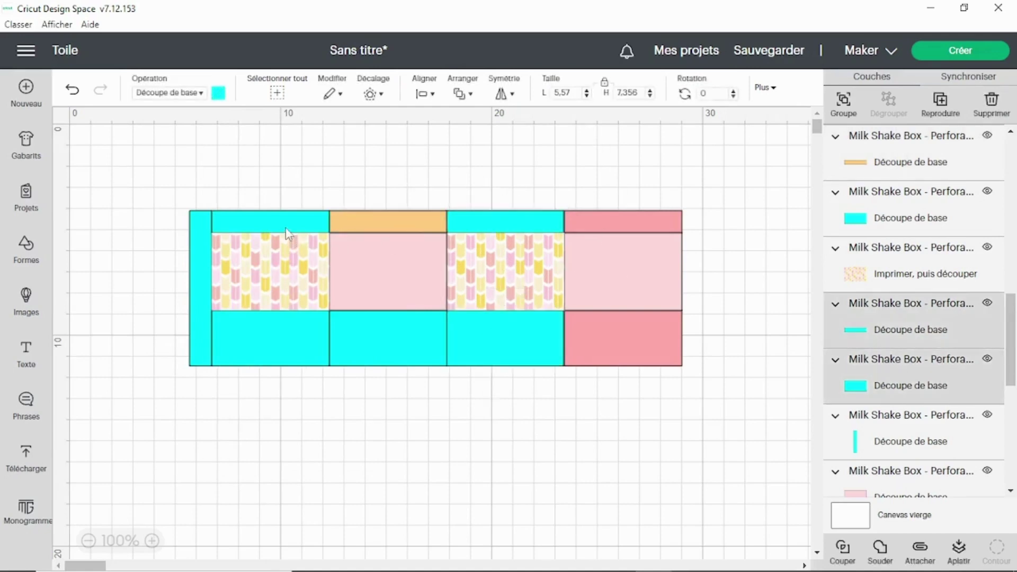
{"action": "left_click", "coordinate": [450, 230]}
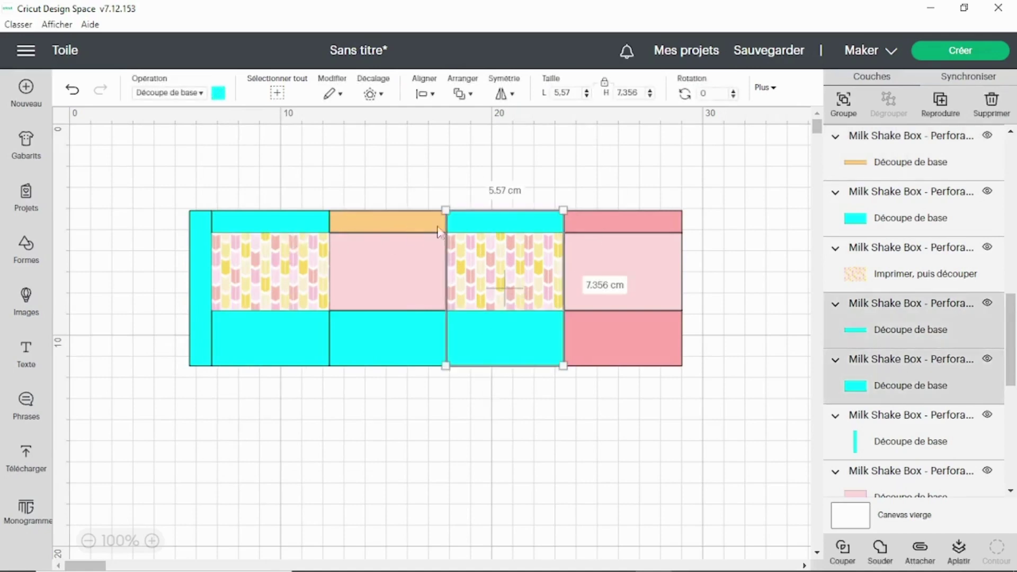
{"action": "left_click", "coordinate": [242, 218], "text": "shift"}
{"action": "left_click", "coordinate": [269, 326], "text": "shift"}
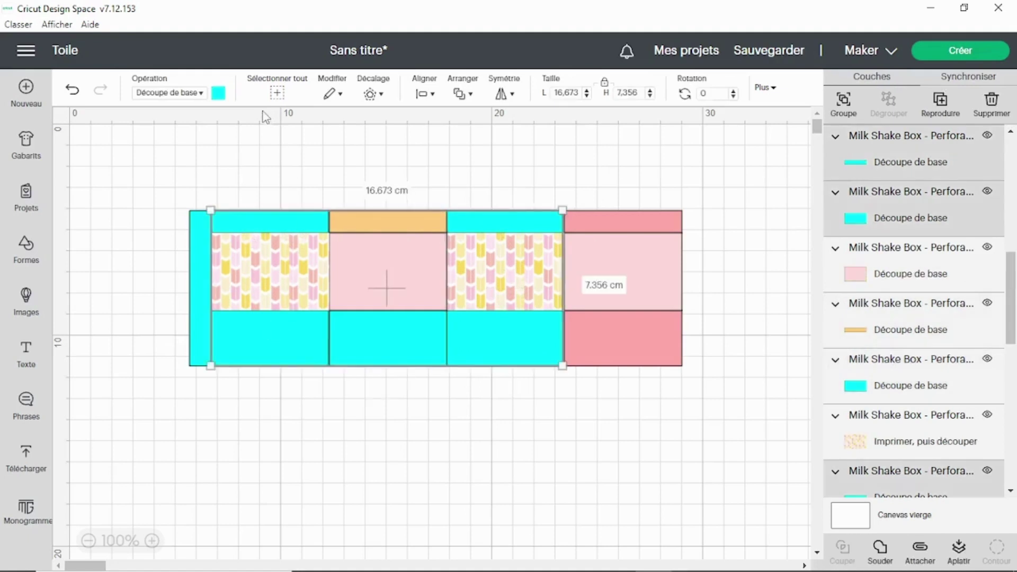
{"action": "left_click", "coordinate": [218, 93]}
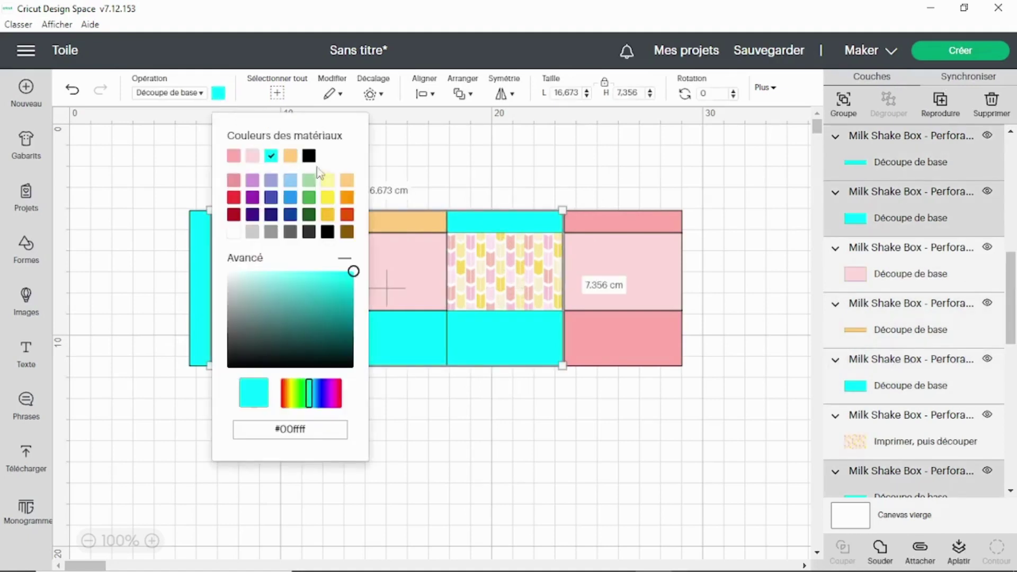
{"action": "left_click", "coordinate": [251, 156]}
{"action": "left_click", "coordinate": [553, 181]}
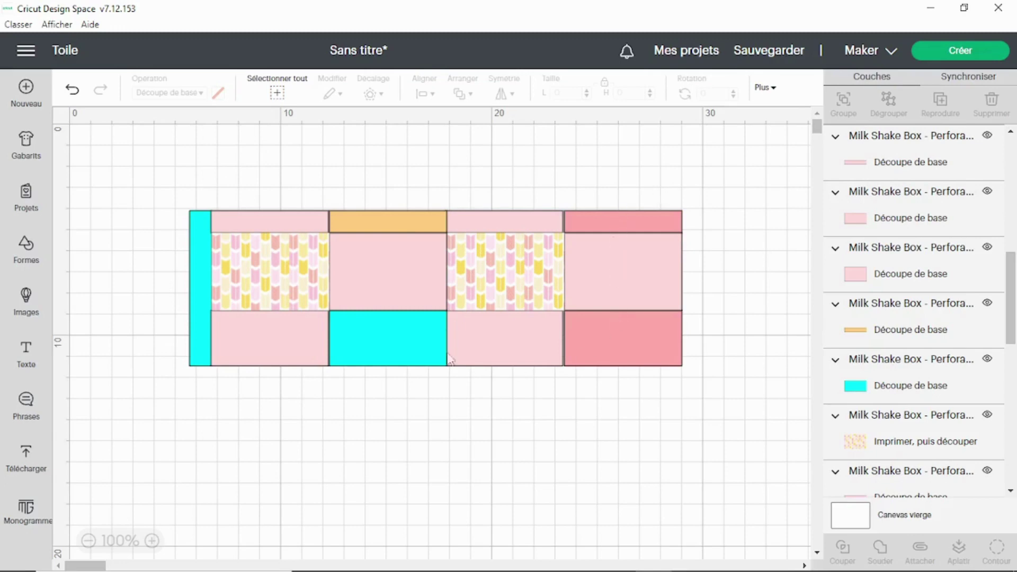
In Synchroniser, drag the cyan, dark-pink and bottom-right panels onto the orange colour row
{"action": "left_click", "coordinate": [977, 83]}
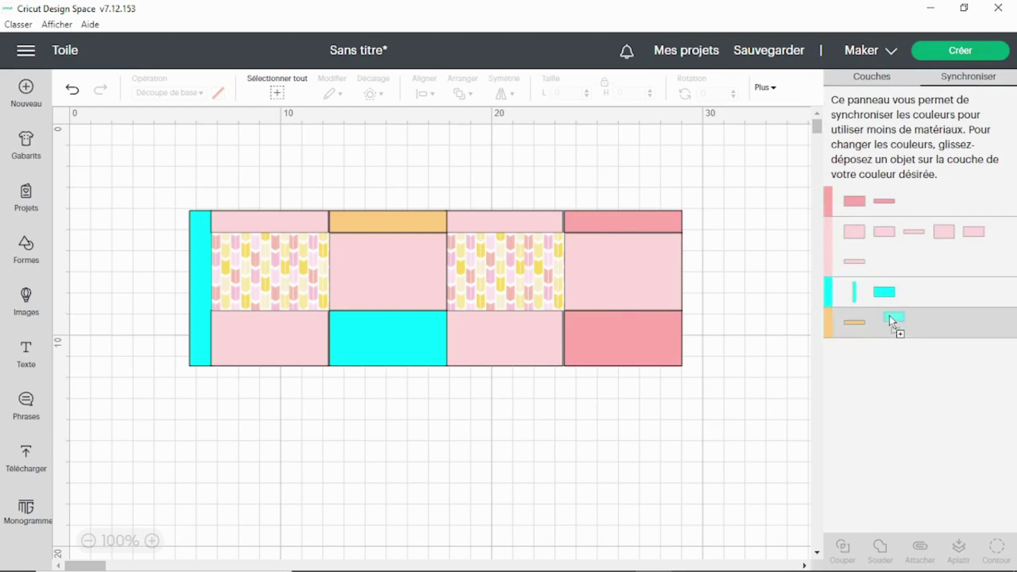
{"action": "mouse_move", "coordinate": [880, 298]}
{"action": "left_mouse_down"}
{"action": "mouse_move", "coordinate": [889, 318]}
{"action": "mouse_move", "coordinate": [927, 329]}
{"action": "left_mouse_up"}
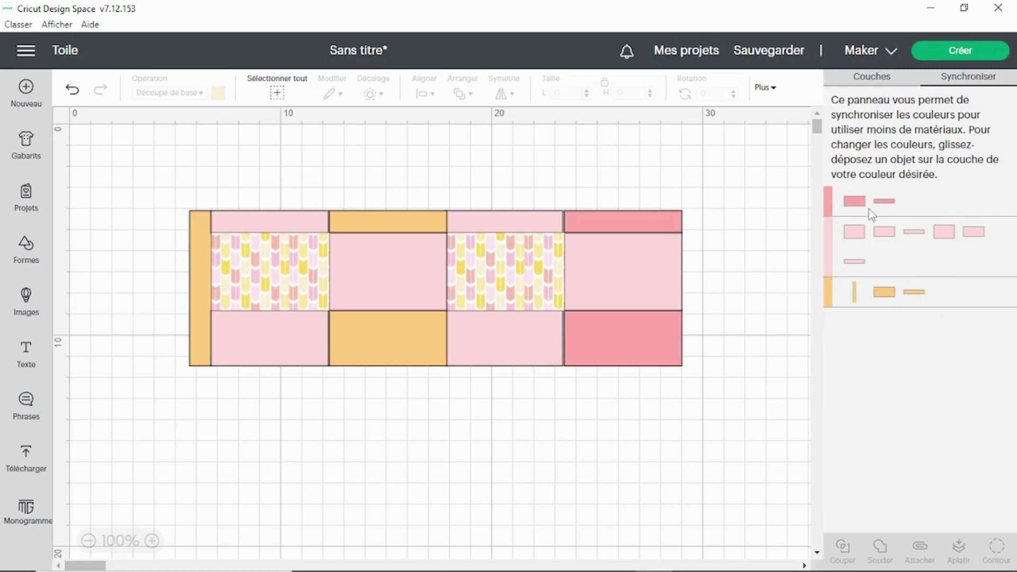
{"action": "left_click_drag", "start_coordinate": [860, 202], "coordinate": [957, 291]}
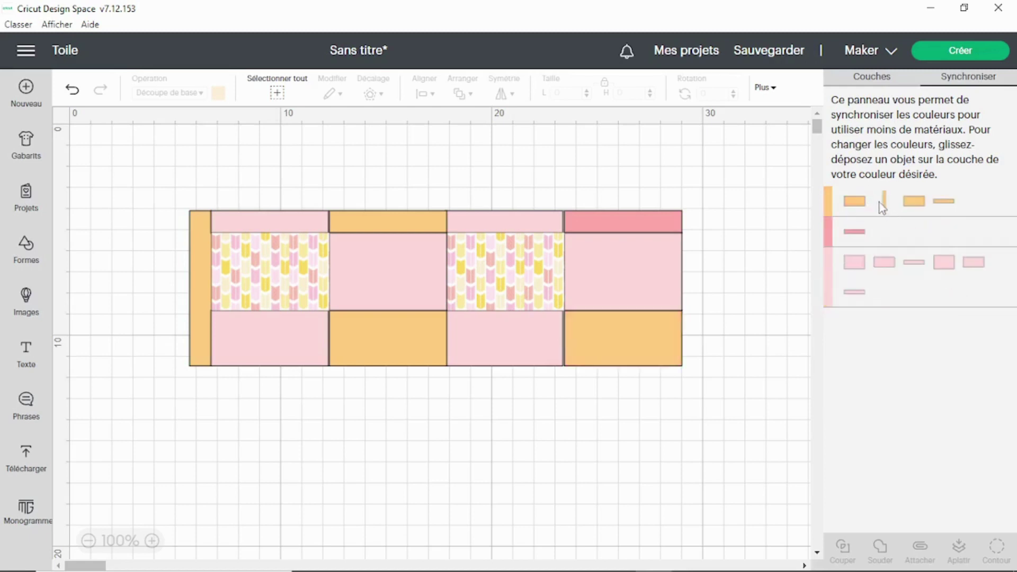
{"action": "mouse_move", "coordinate": [854, 232]}
{"action": "left_mouse_down"}
{"action": "mouse_move", "coordinate": [975, 215]}
{"action": "mouse_move", "coordinate": [974, 203]}
{"action": "left_mouse_up"}
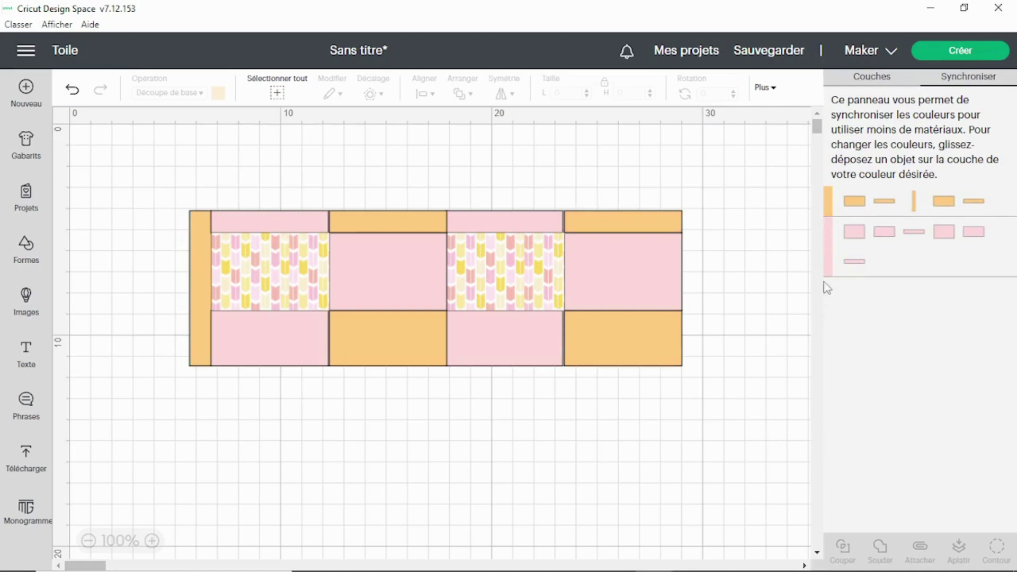
Apply Print then Cut to the whole box design and unhide the dashed score lines
{"action": "left_click", "coordinate": [863, 80]}
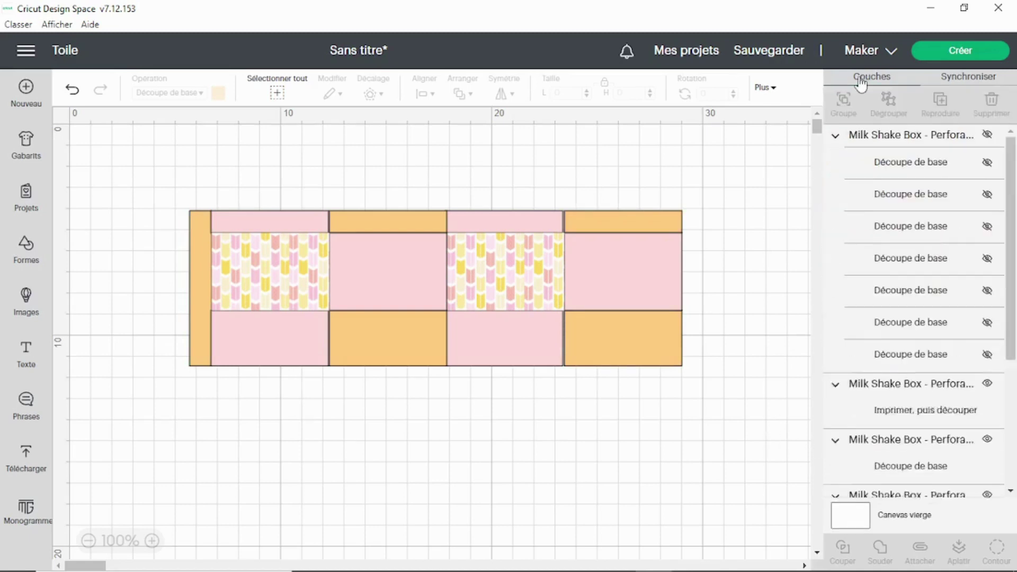
{"action": "mouse_move", "coordinate": [153, 168]}
{"action": "left_mouse_down"}
{"action": "mouse_move", "coordinate": [734, 317]}
{"action": "mouse_move", "coordinate": [718, 409]}
{"action": "left_mouse_up"}
{"action": "left_click", "coordinate": [203, 93]}
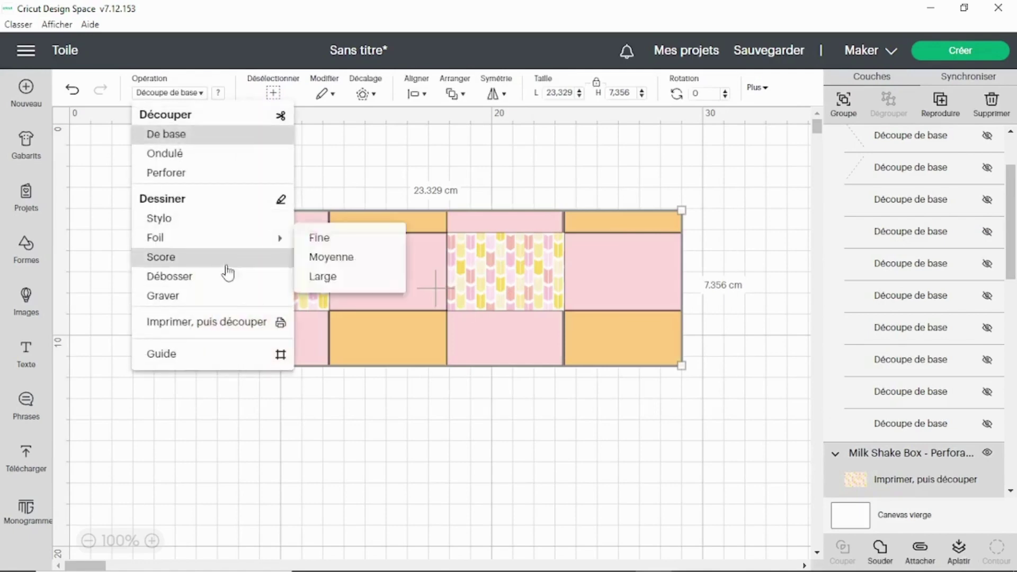
{"action": "left_click", "coordinate": [212, 316]}
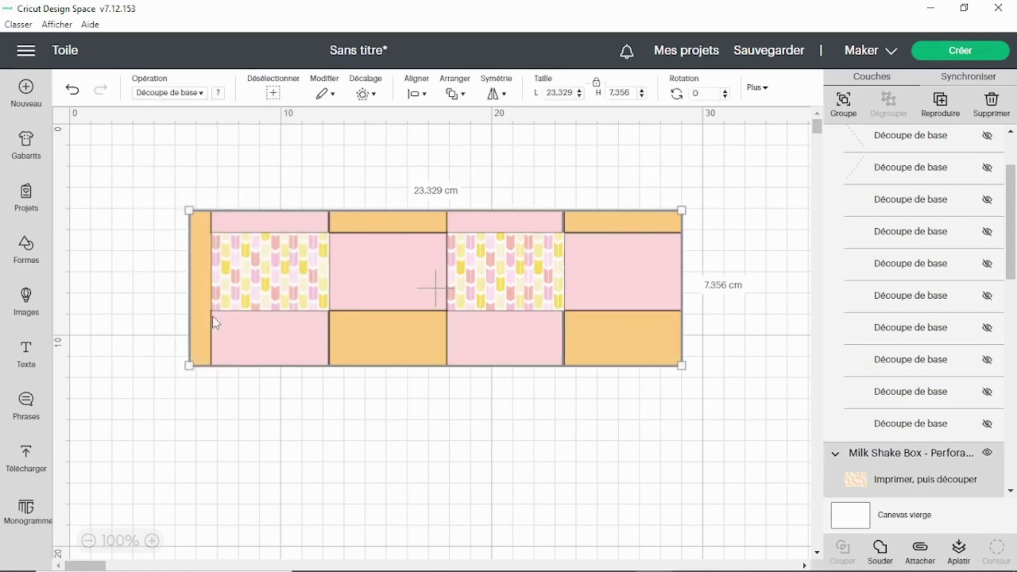
{"action": "left_click", "coordinate": [490, 467]}
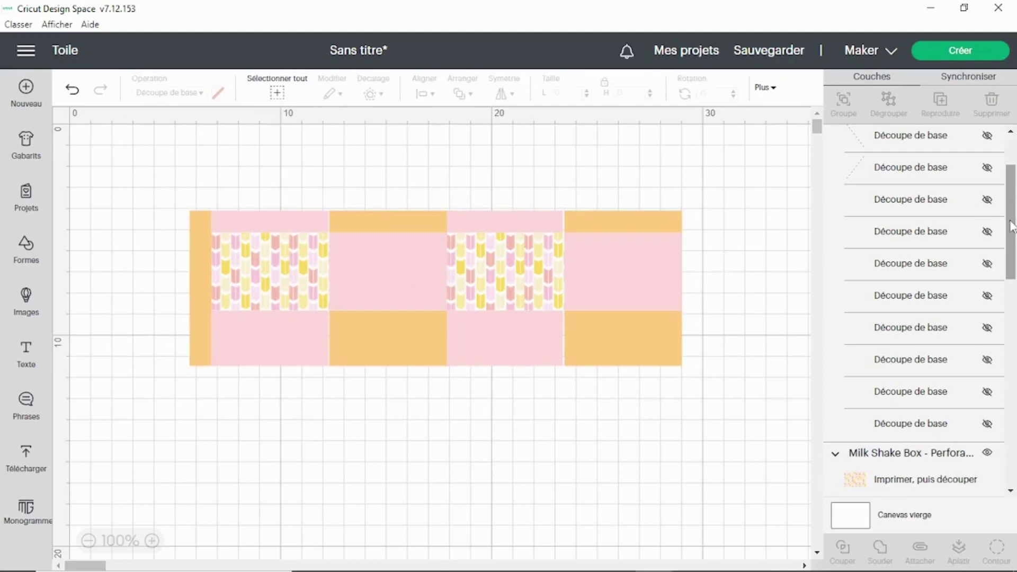
{"action": "scroll", "coordinate": [983, 201], "scroll_direction": "up", "scroll_amount": 3}
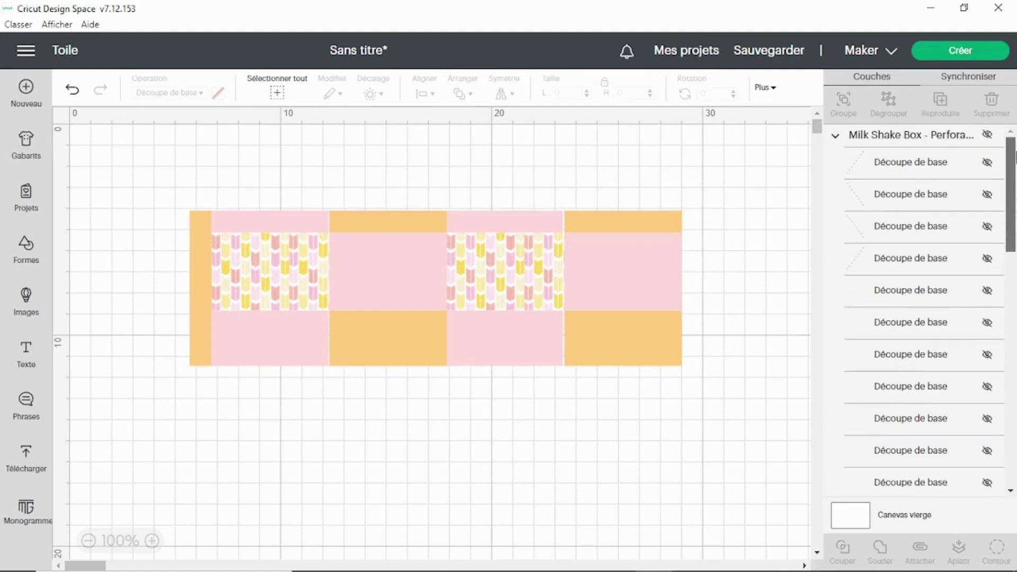
{"action": "left_click", "coordinate": [987, 135]}
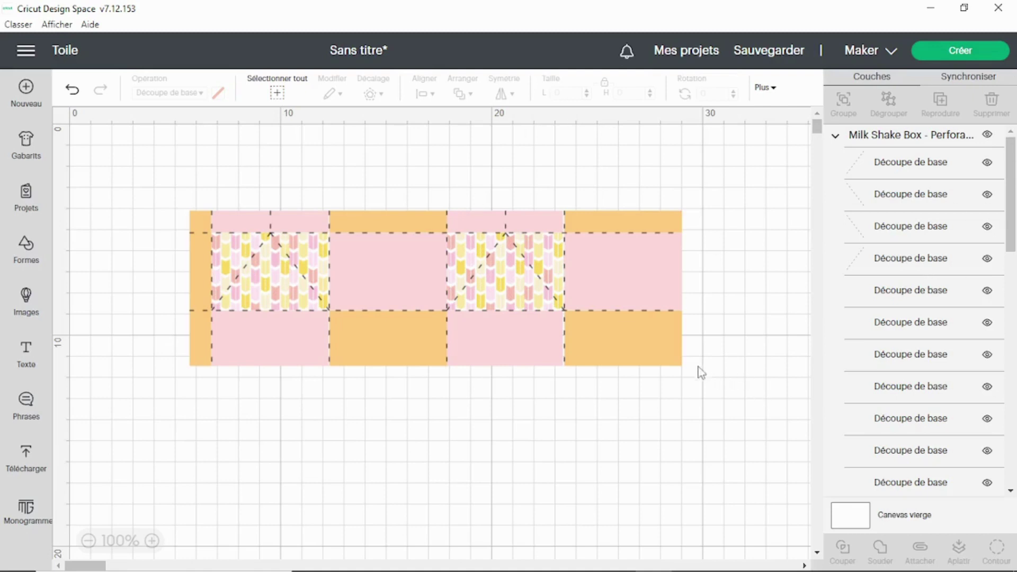
Check that the box panels are set to Print then Cut
{"action": "left_click", "coordinate": [680, 354]}
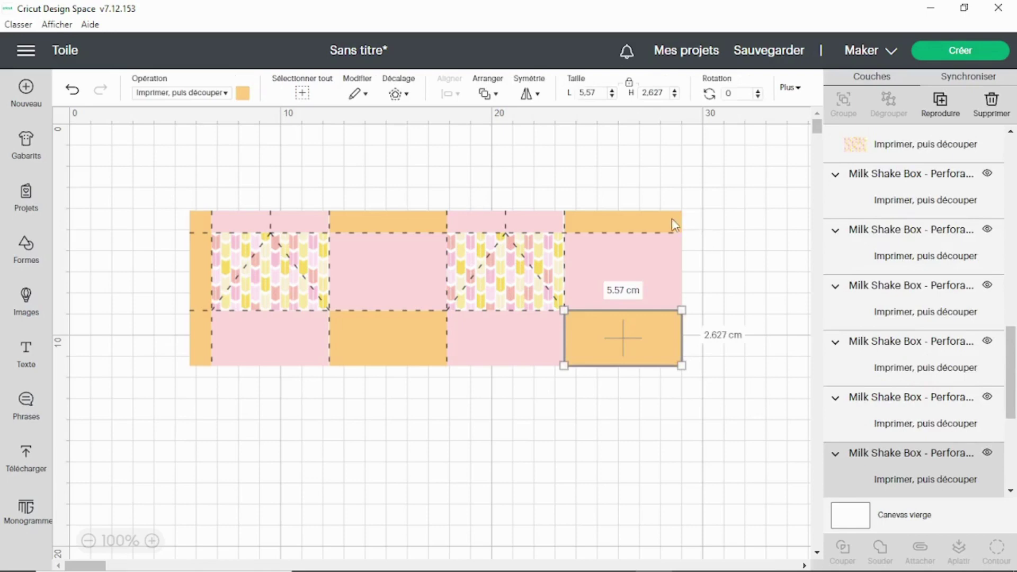
{"action": "key", "text": "ctrl+a"}
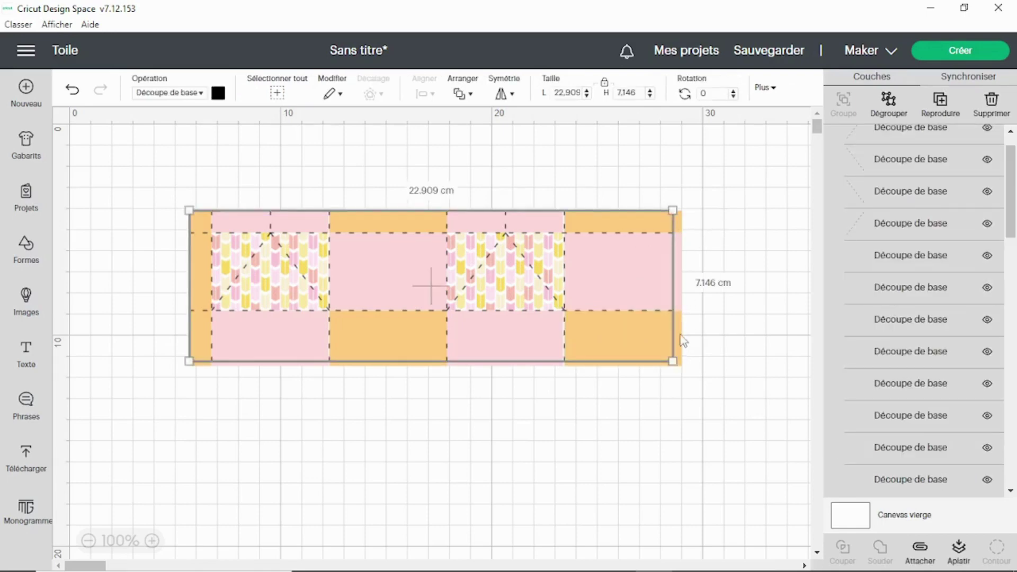
{"action": "left_click", "coordinate": [676, 340]}
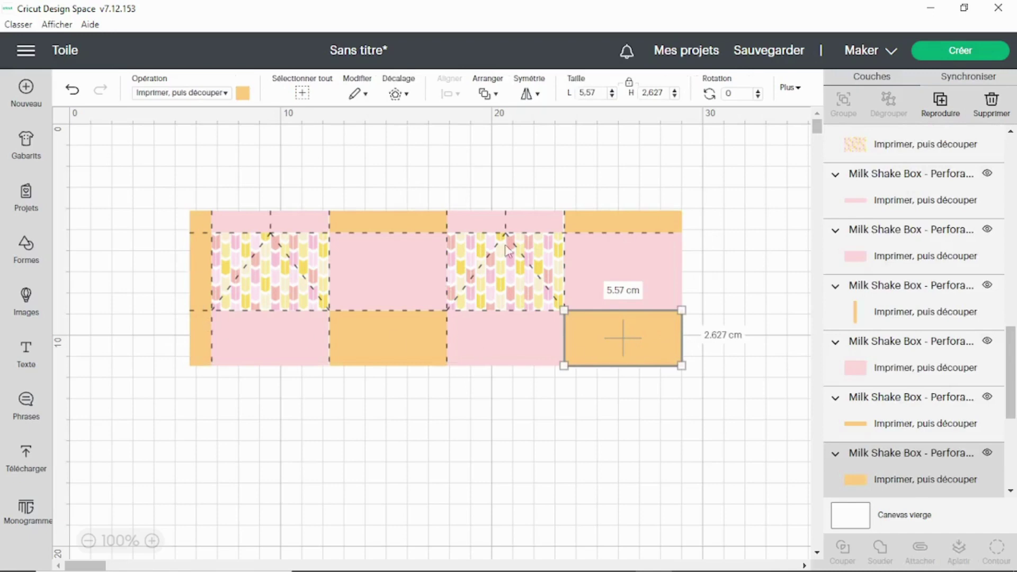
{"action": "left_click", "coordinate": [566, 414]}
Add a square from the Shapes library to the canvas
{"action": "scroll", "coordinate": [195, 408], "scroll_direction": "down", "scroll_amount": 3}
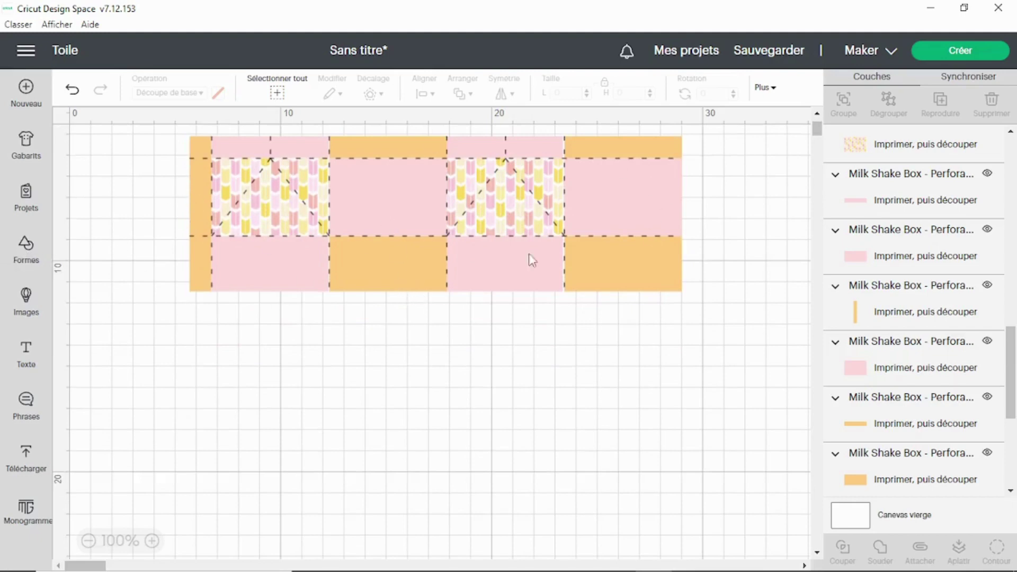
{"action": "left_click", "coordinate": [26, 246]}
{"action": "left_click", "coordinate": [85, 409]}
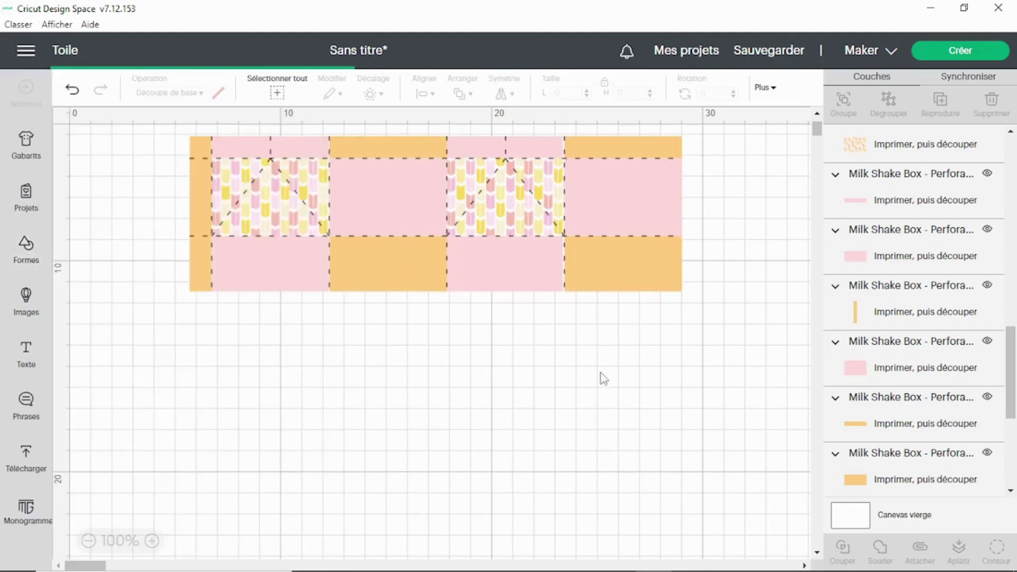
Move the new square below the box and make it white
{"action": "mouse_move", "coordinate": [191, 178]}
{"action": "left_mouse_down"}
{"action": "mouse_move", "coordinate": [498, 458]}
{"action": "mouse_move", "coordinate": [405, 446]}
{"action": "left_mouse_up"}
{"action": "left_click", "coordinate": [218, 94]}
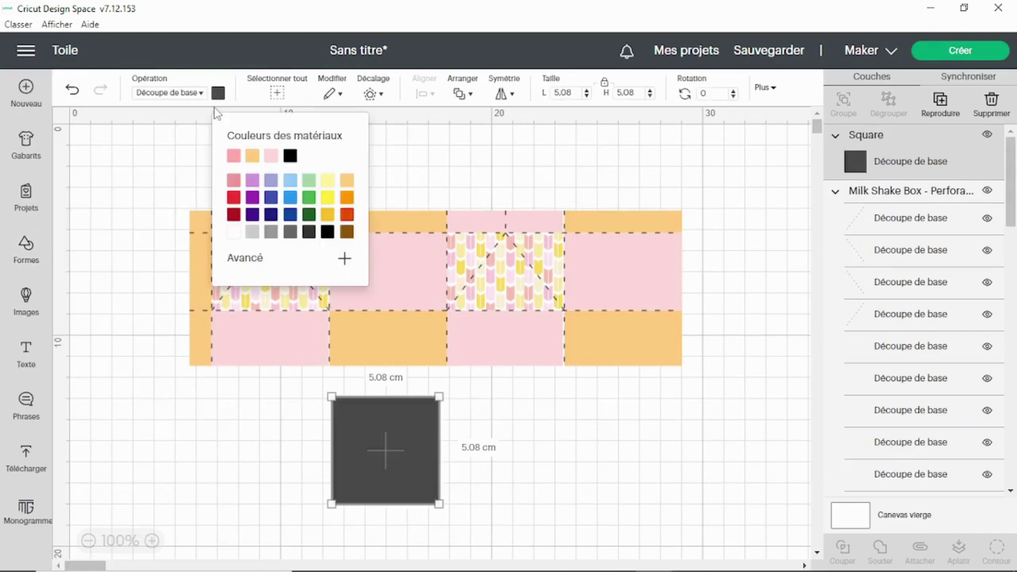
{"action": "left_click", "coordinate": [233, 232]}
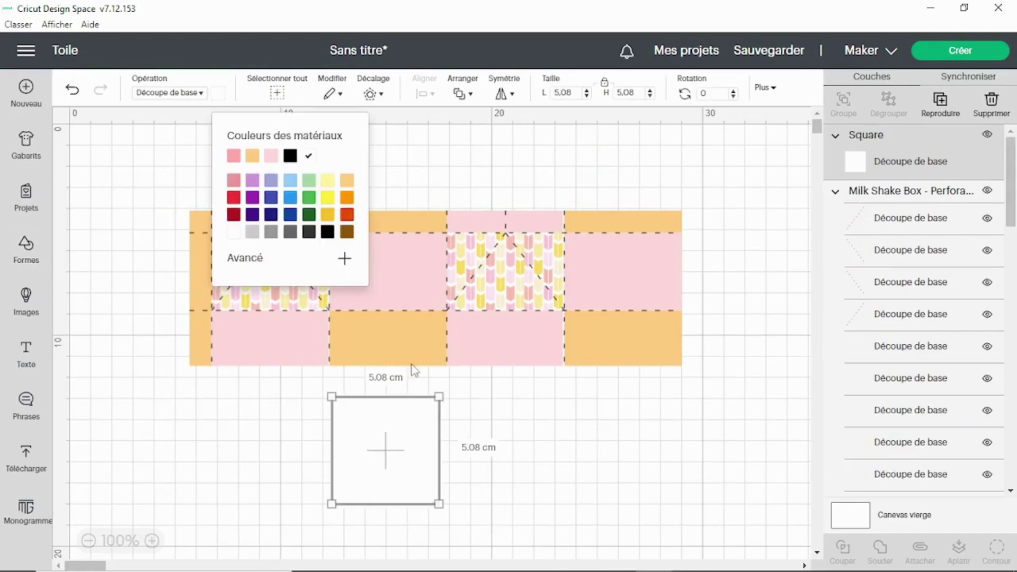
{"action": "left_click", "coordinate": [517, 191]}
{"action": "left_click_drag", "start_coordinate": [160, 179], "coordinate": [709, 375]}
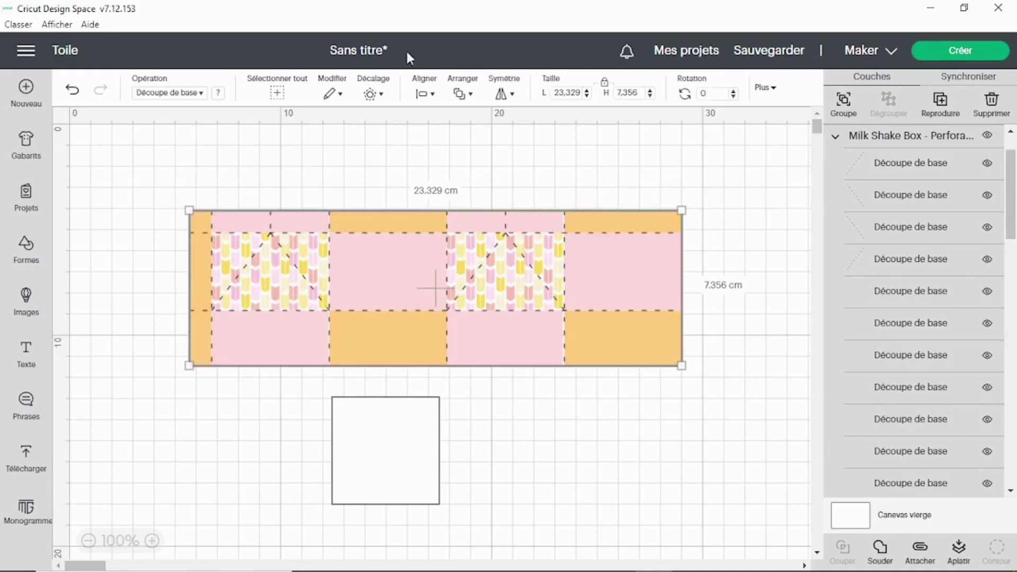
Unlock proportions and resize the white square to 23.329 × 7.356 cm
{"action": "left_click", "coordinate": [406, 429]}
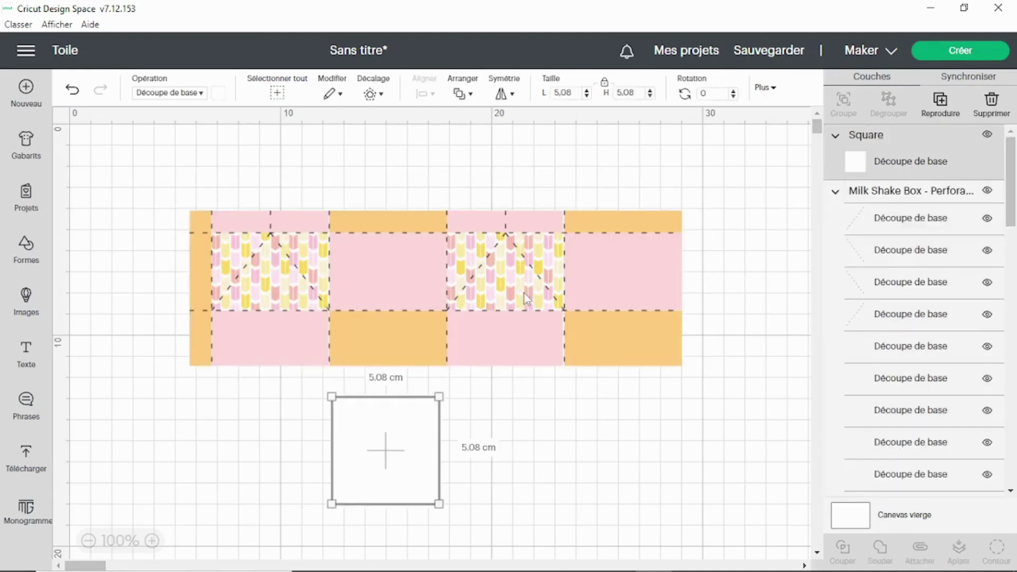
{"action": "left_click", "coordinate": [605, 83]}
{"action": "left_click", "coordinate": [576, 91]}
{"action": "type", "text": "23.329"}
{"action": "key", "text": "Tab"}
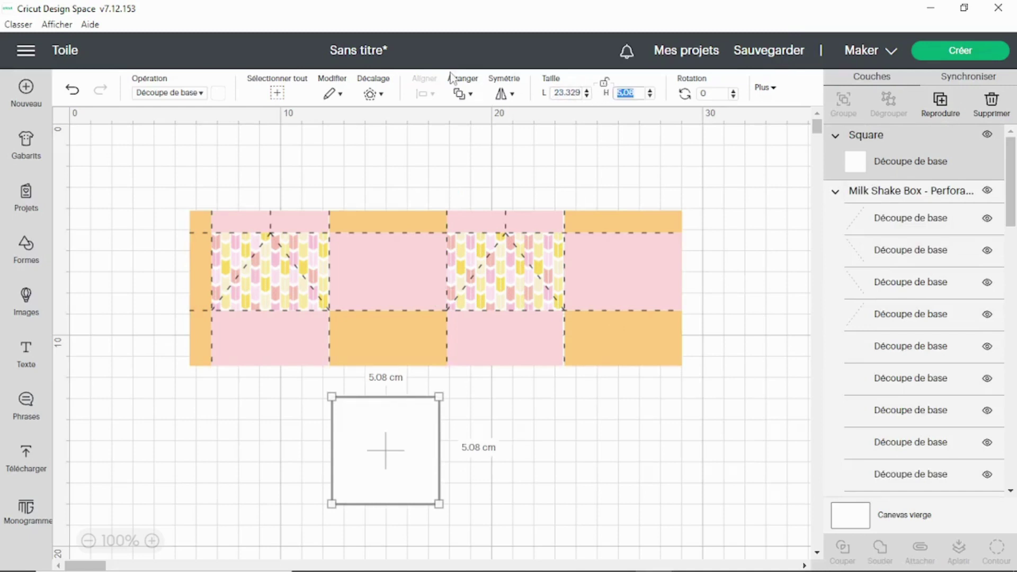
{"action": "type", "text": "7.356"}
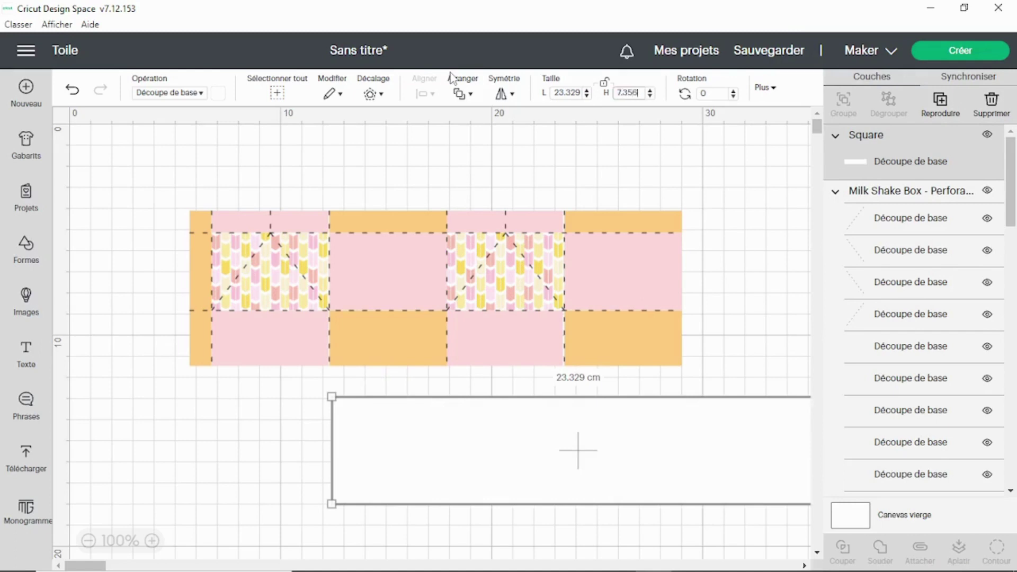
{"action": "key", "text": "Return"}
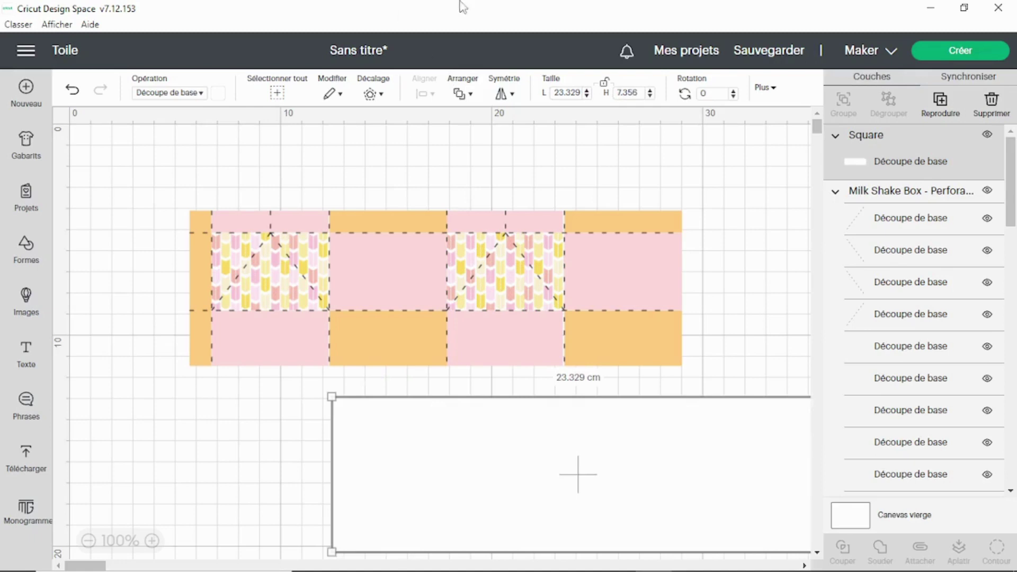
Place the white rectangle beneath the box and read the box's position, X 5.7, Y 4.12
{"action": "mouse_move", "coordinate": [621, 462]}
{"action": "left_mouse_down"}
{"action": "mouse_move", "coordinate": [461, 457]}
{"action": "mouse_move", "coordinate": [482, 455]}
{"action": "left_mouse_up"}
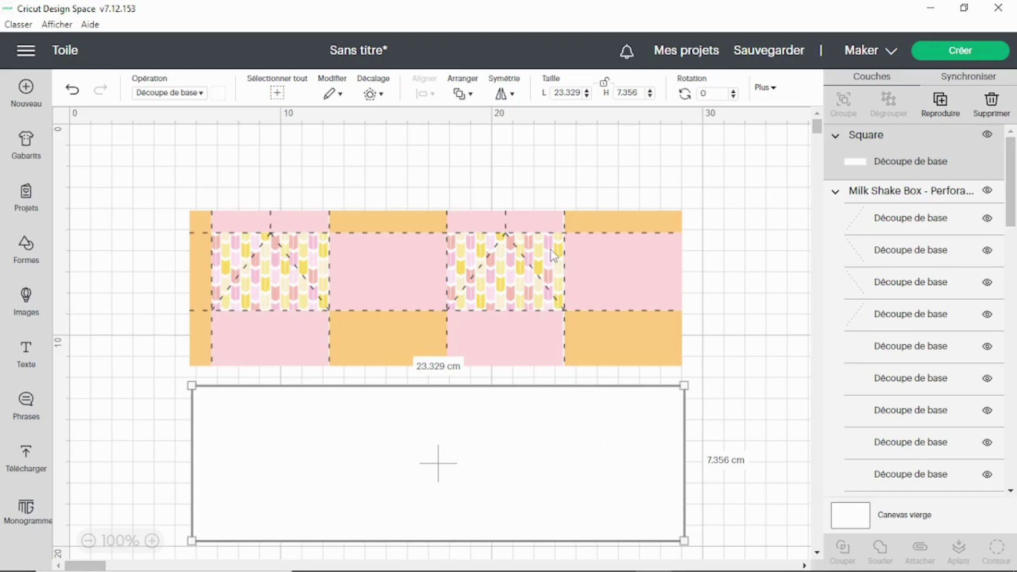
{"action": "left_click_drag", "start_coordinate": [551, 420], "coordinate": [549, 241]}
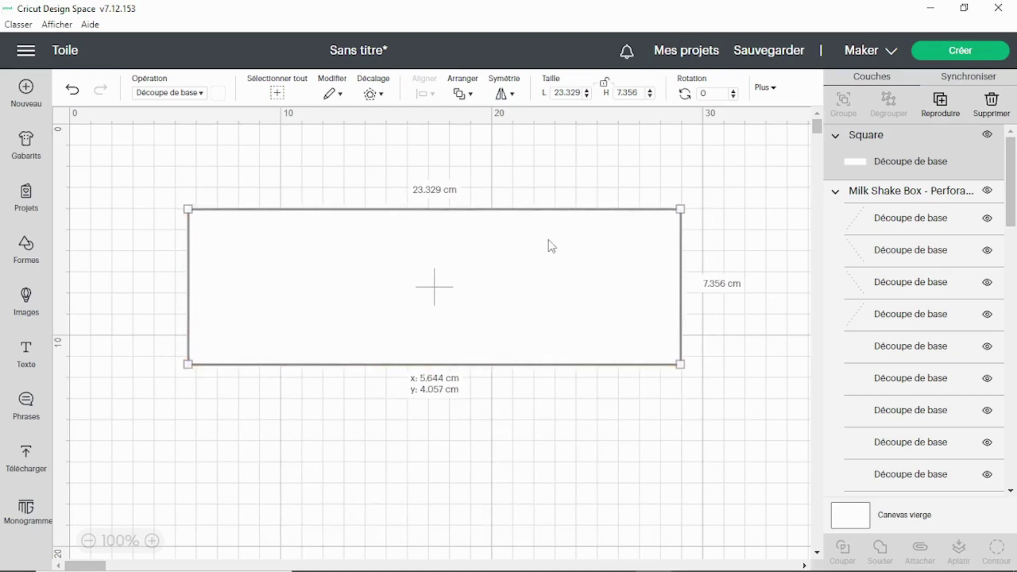
{"action": "left_click_drag", "start_coordinate": [549, 240], "coordinate": [553, 416]}
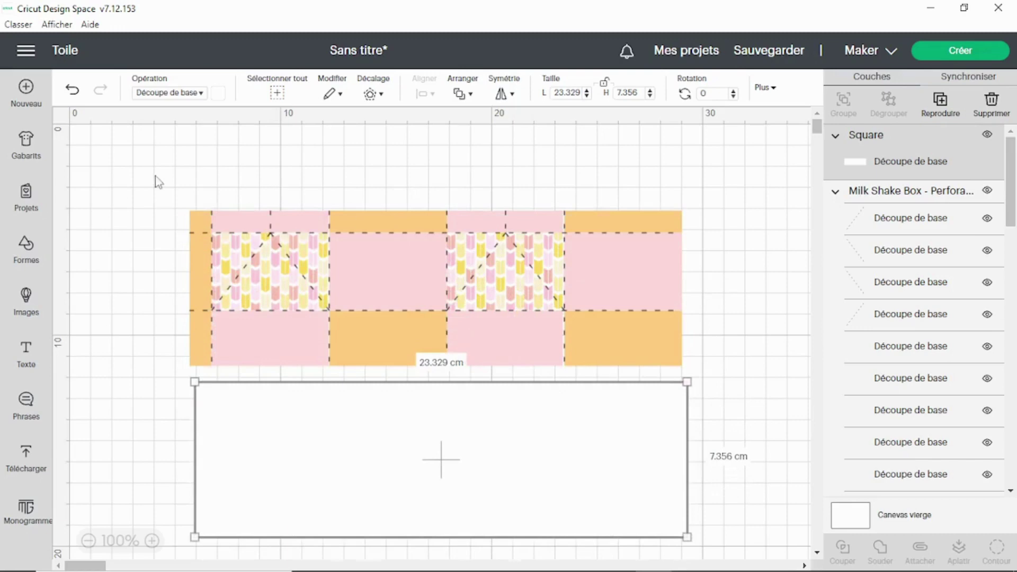
{"action": "left_click_drag", "start_coordinate": [155, 175], "coordinate": [734, 373]}
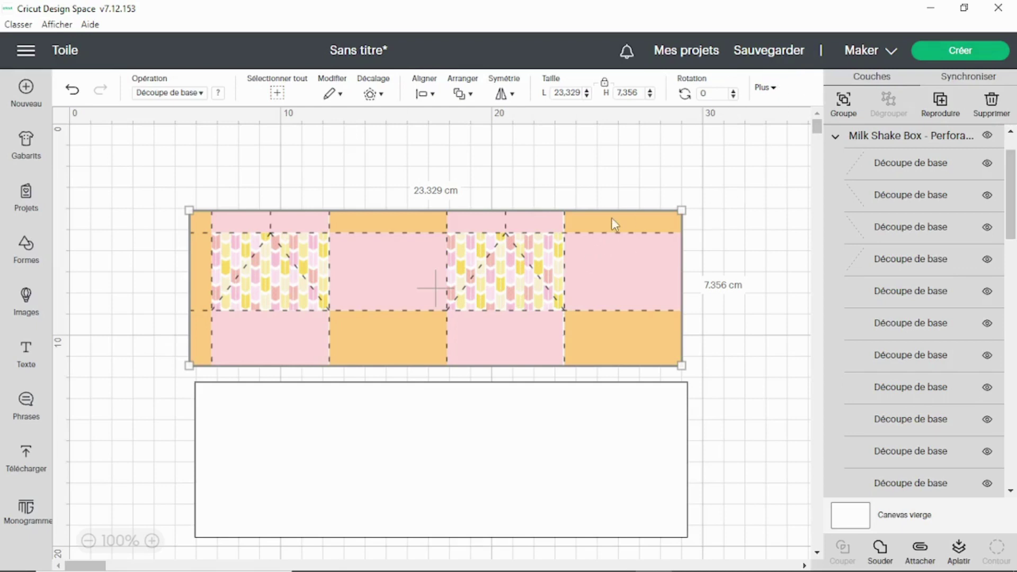
{"action": "left_click", "coordinate": [764, 88]}
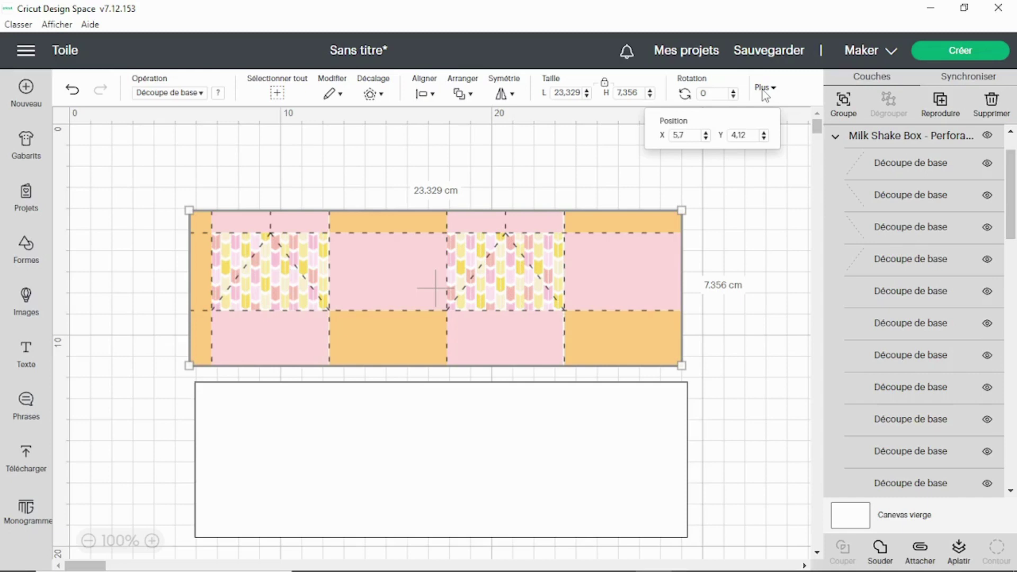
Set the white rectangle's position to X 5.7, Y 4.12
{"action": "left_click", "coordinate": [573, 438]}
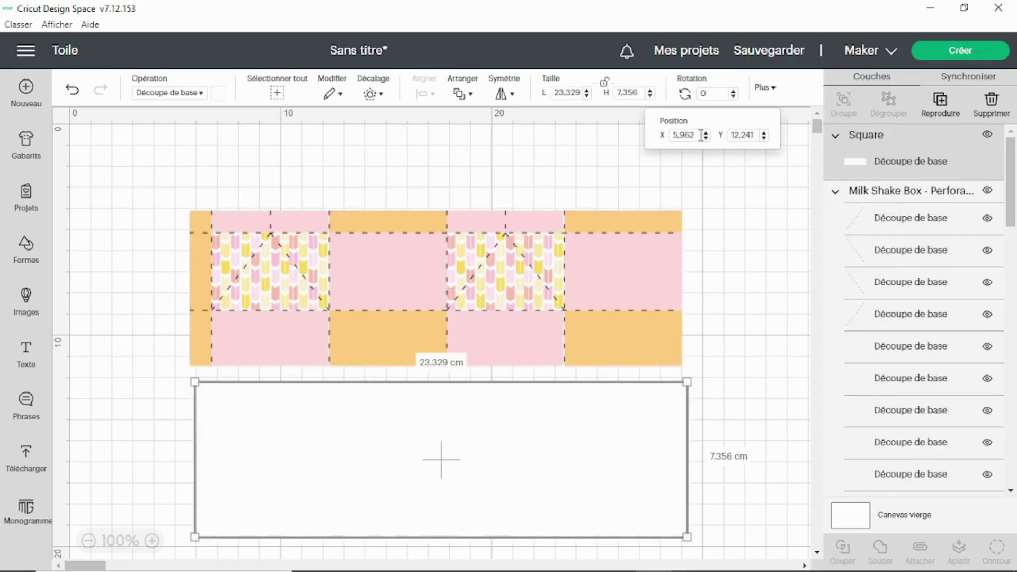
{"action": "left_click", "coordinate": [678, 134]}
{"action": "type", "text": "5"}
{"action": "key", "text": "Return"}
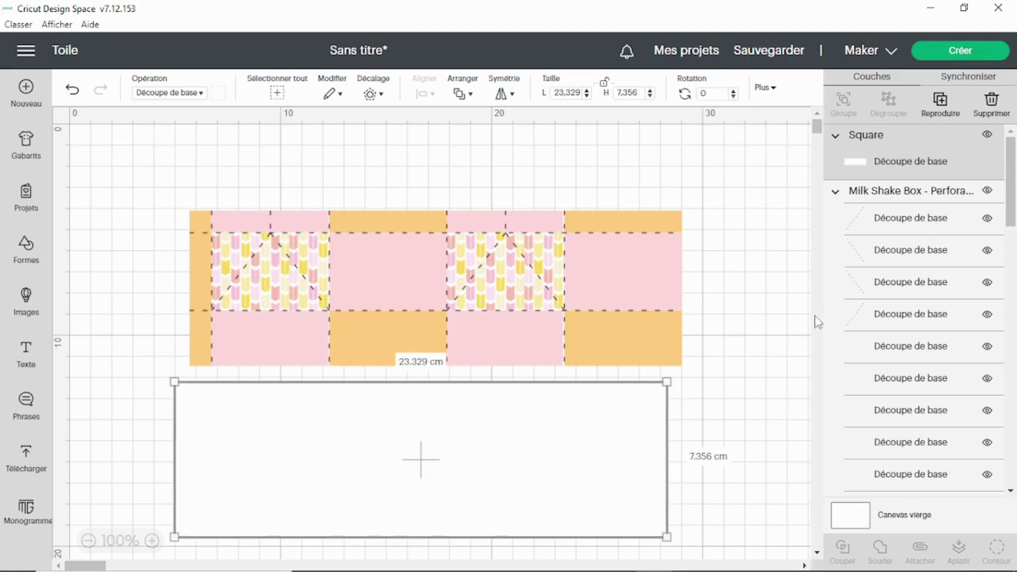
{"action": "left_click", "coordinate": [774, 88]}
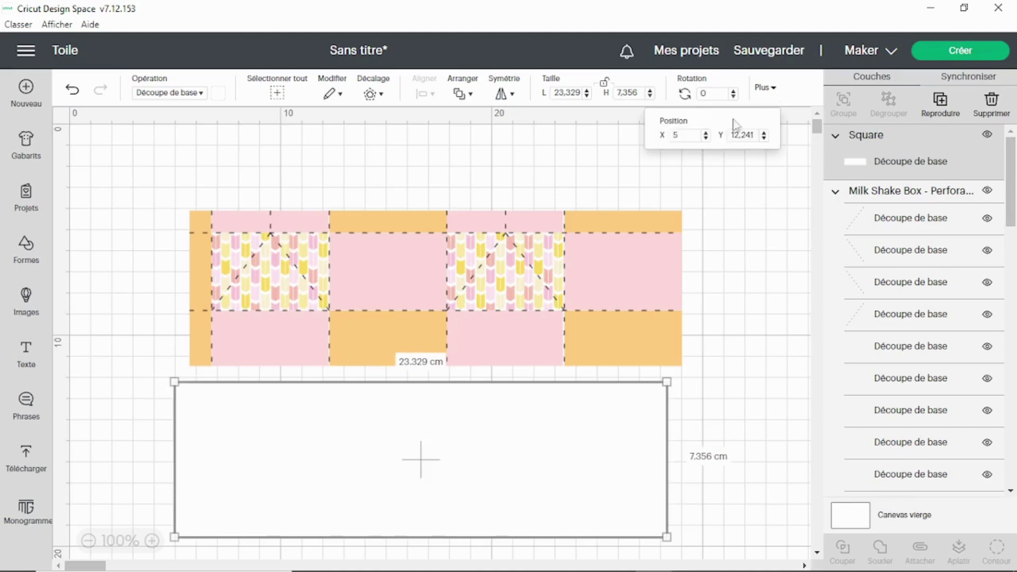
{"action": "left_click", "coordinate": [687, 135]}
{"action": "type", "text": "."}
{"action": "type", "text": "7"}
{"action": "key", "text": "Tab"}
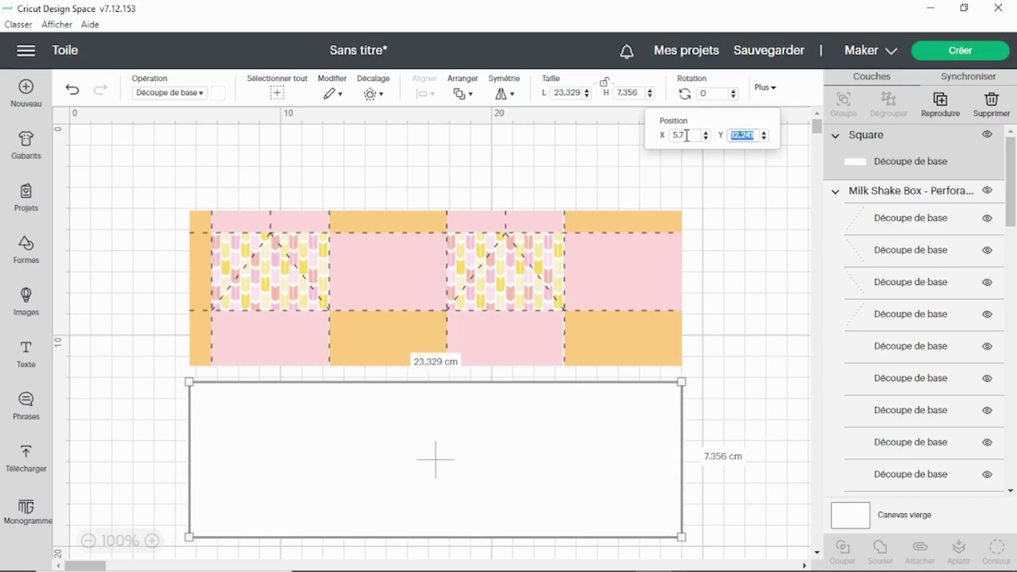
{"action": "type", "text": "4"}
{"action": "type", "text": ".12"}
{"action": "key", "text": "Tab"}
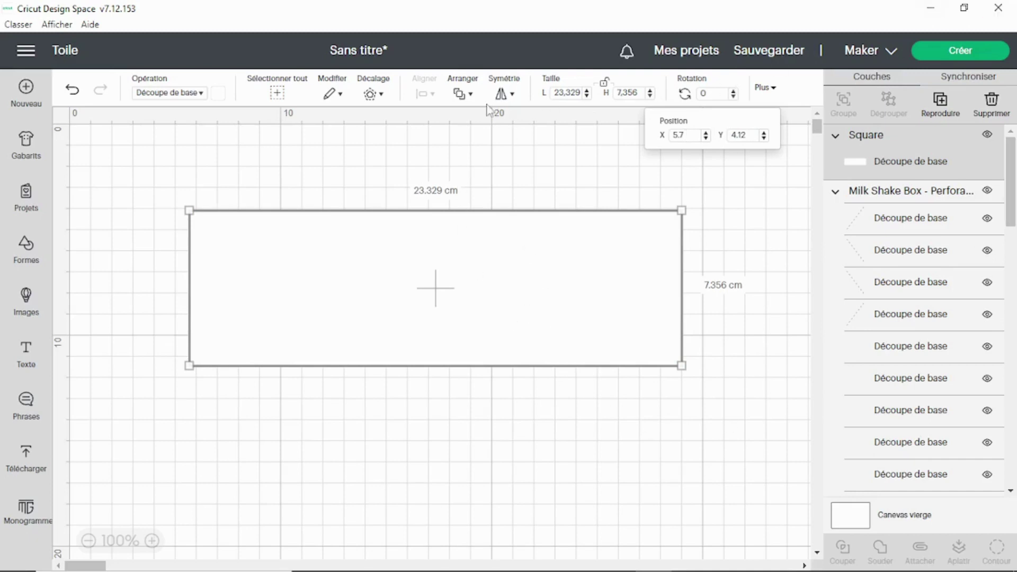
Send the white rectangle behind the patterned box, then undo once
{"action": "left_click", "coordinate": [472, 96]}
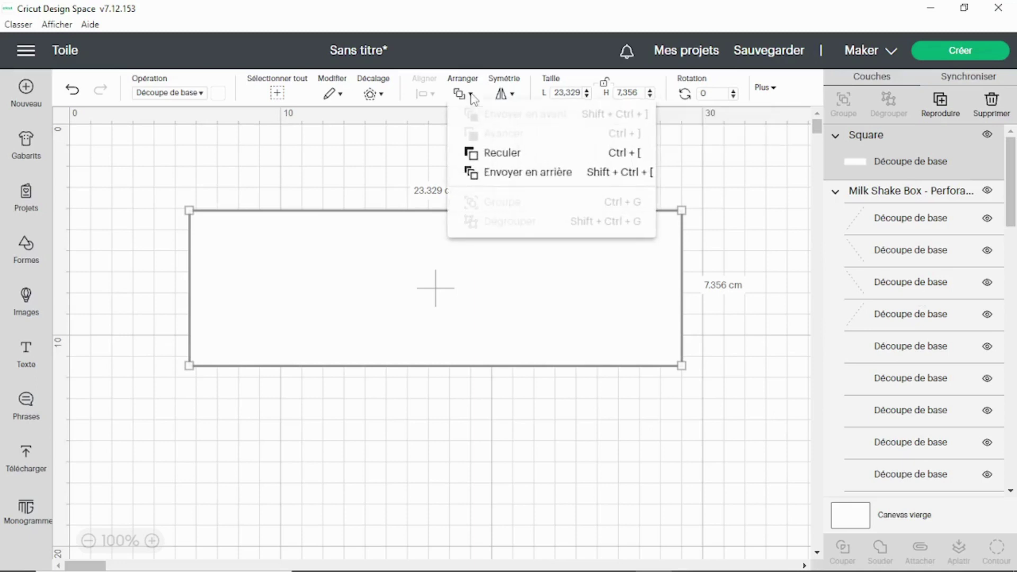
{"action": "left_click", "coordinate": [507, 176]}
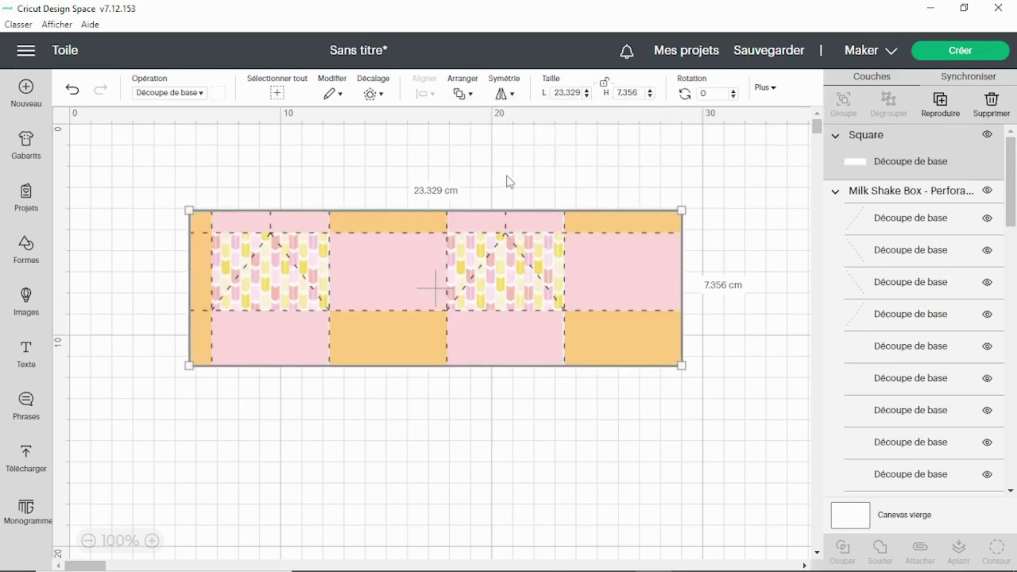
{"action": "key", "text": "ctrl+z"}
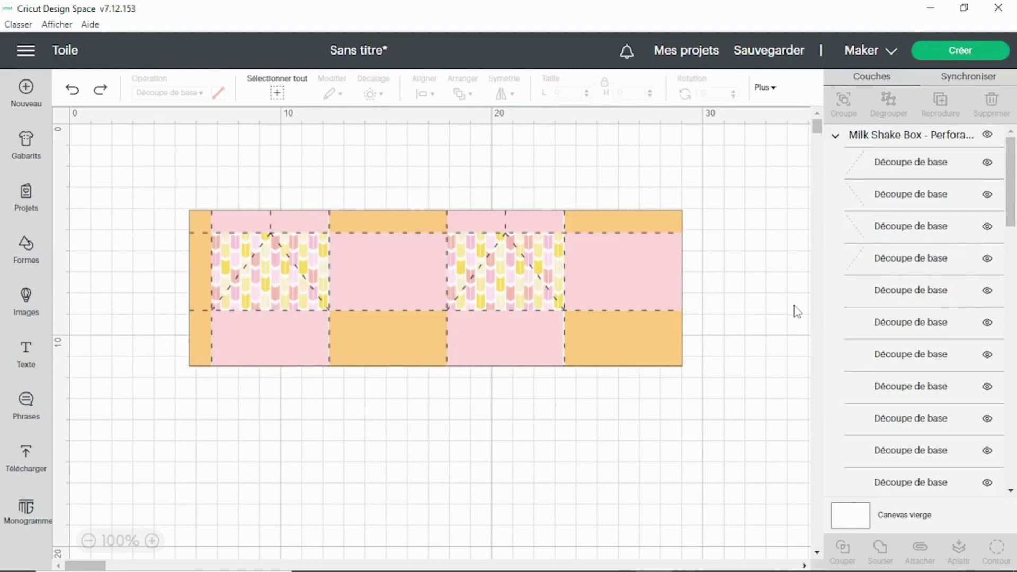
Hide the cut and score layers and flatten the patterned image for Print then Cut
{"action": "left_click", "coordinate": [987, 136]}
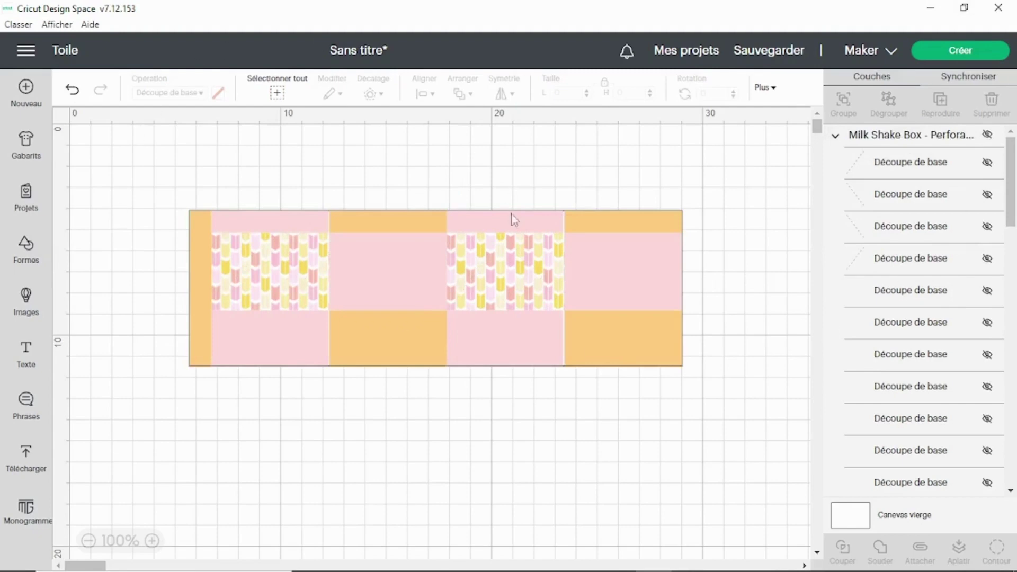
{"action": "mouse_move", "coordinate": [155, 172]}
{"action": "left_mouse_down"}
{"action": "mouse_move", "coordinate": [723, 257]}
{"action": "mouse_move", "coordinate": [731, 398]}
{"action": "left_mouse_up"}
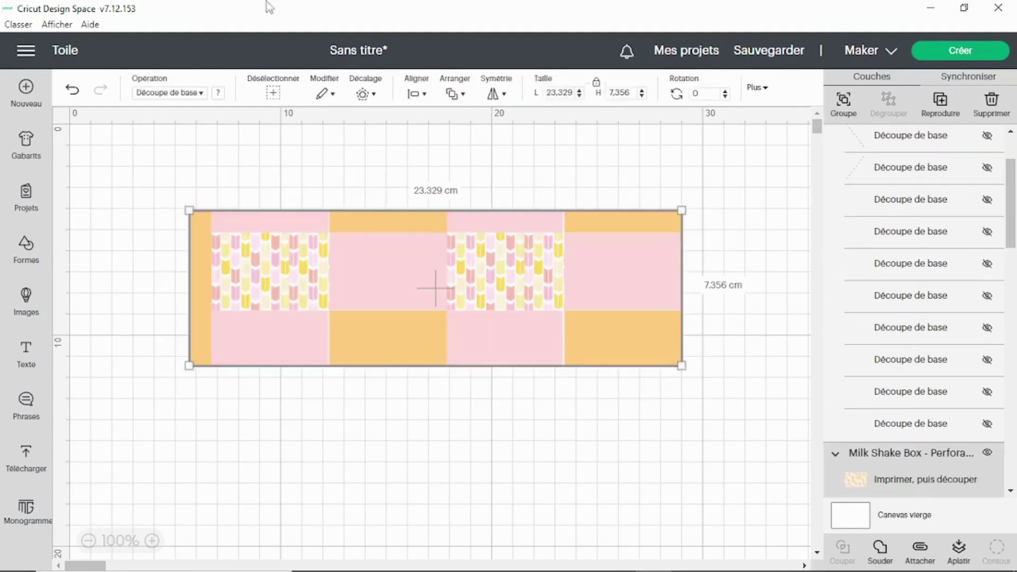
{"action": "left_click", "coordinate": [961, 561]}
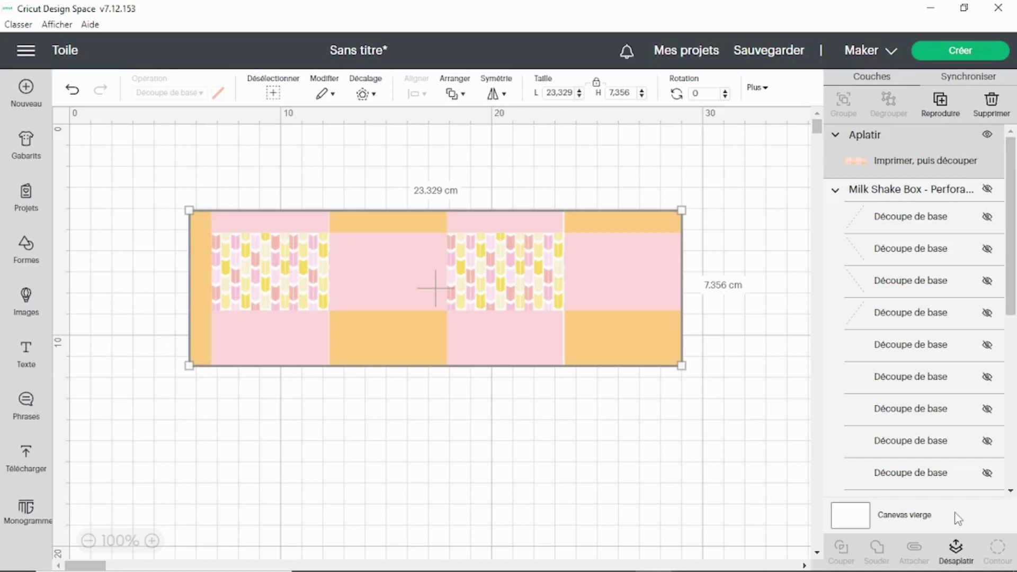
Show the cut layers, bring score lines forward, and attach them to the printed panel
{"action": "left_click", "coordinate": [987, 190]}
{"action": "left_click", "coordinate": [925, 198]}
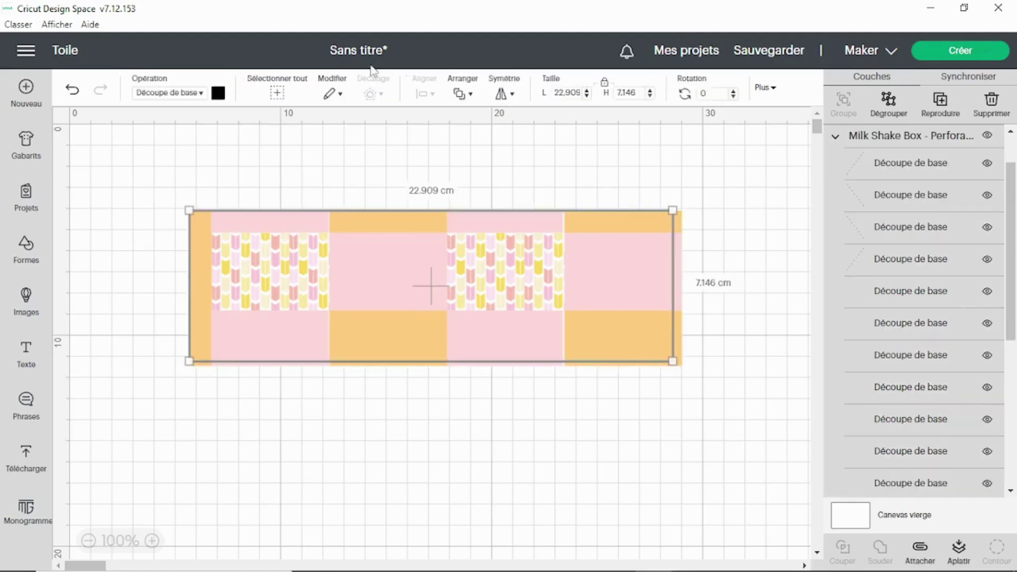
{"action": "left_click", "coordinate": [463, 94]}
{"action": "left_click", "coordinate": [506, 111]}
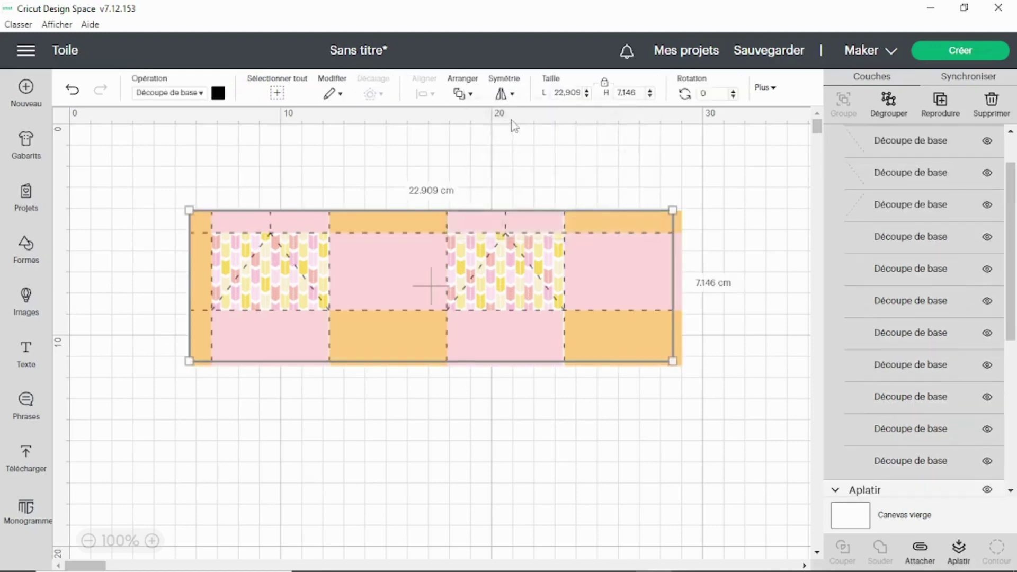
{"action": "left_click", "coordinate": [720, 220]}
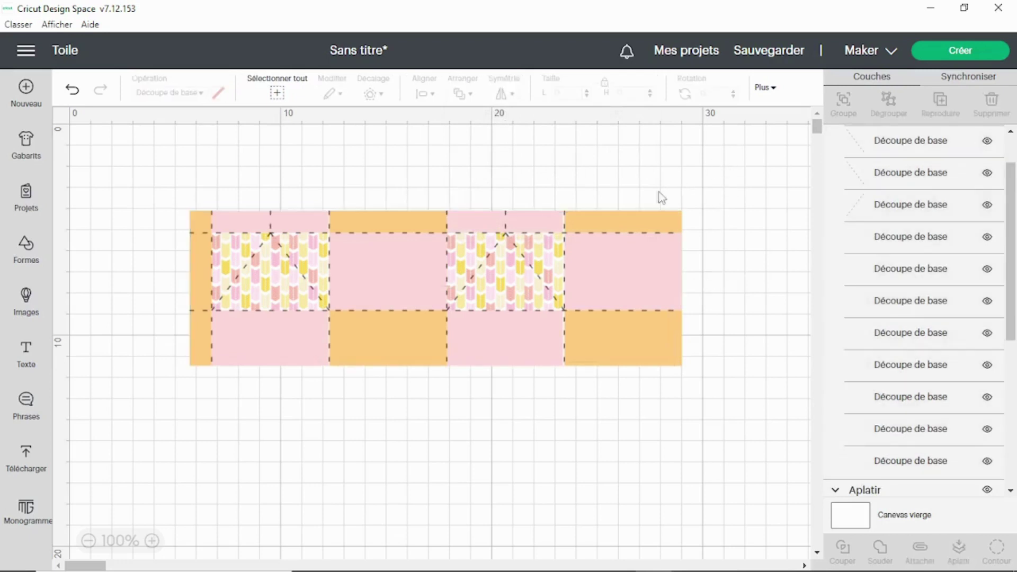
{"action": "left_click_drag", "start_coordinate": [179, 186], "coordinate": [699, 376]}
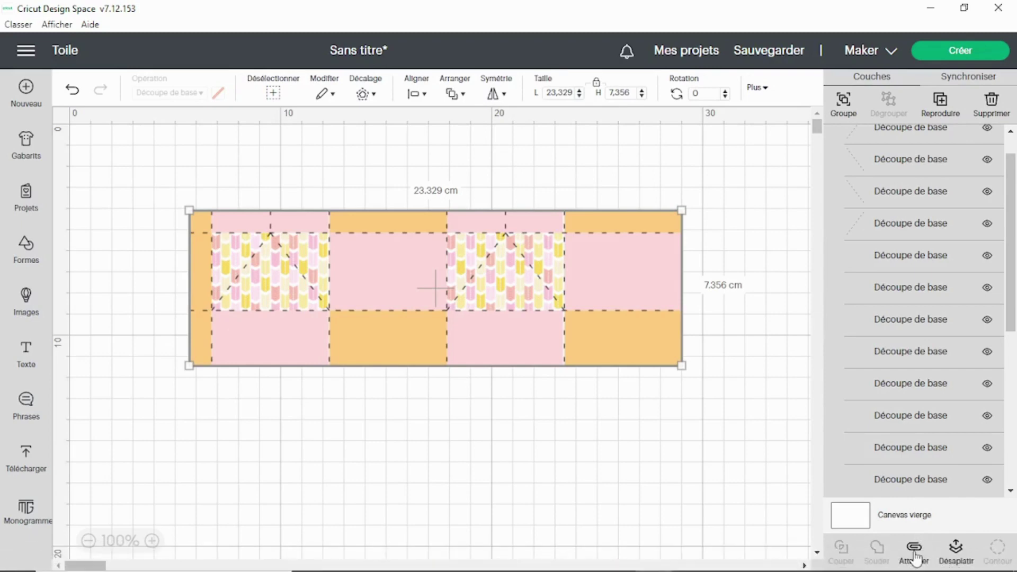
{"action": "left_click", "coordinate": [915, 555]}
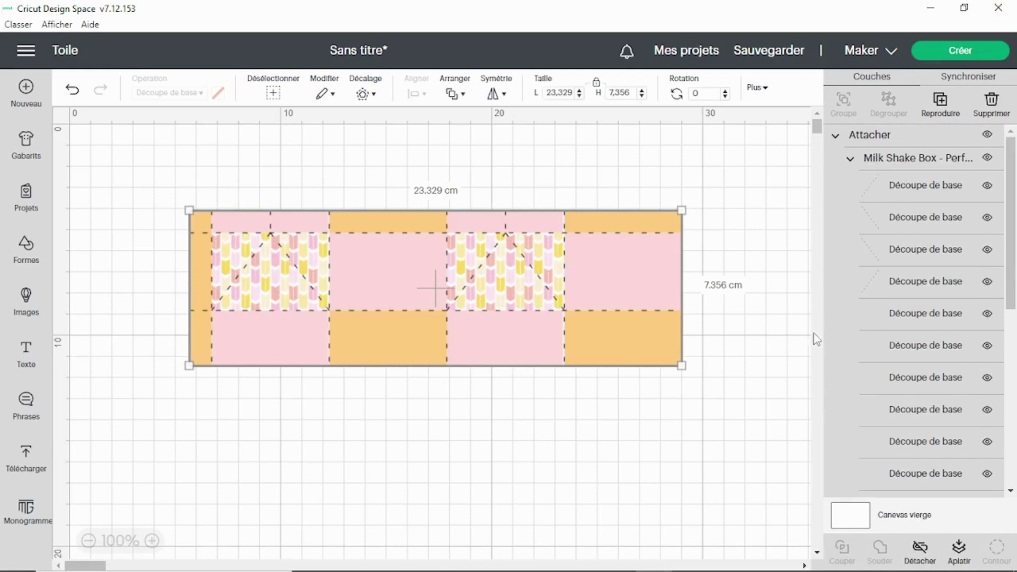
Show the pink box base and reposition it above the patterned panel
{"action": "left_click_drag", "start_coordinate": [1015, 225], "coordinate": [1014, 402]}
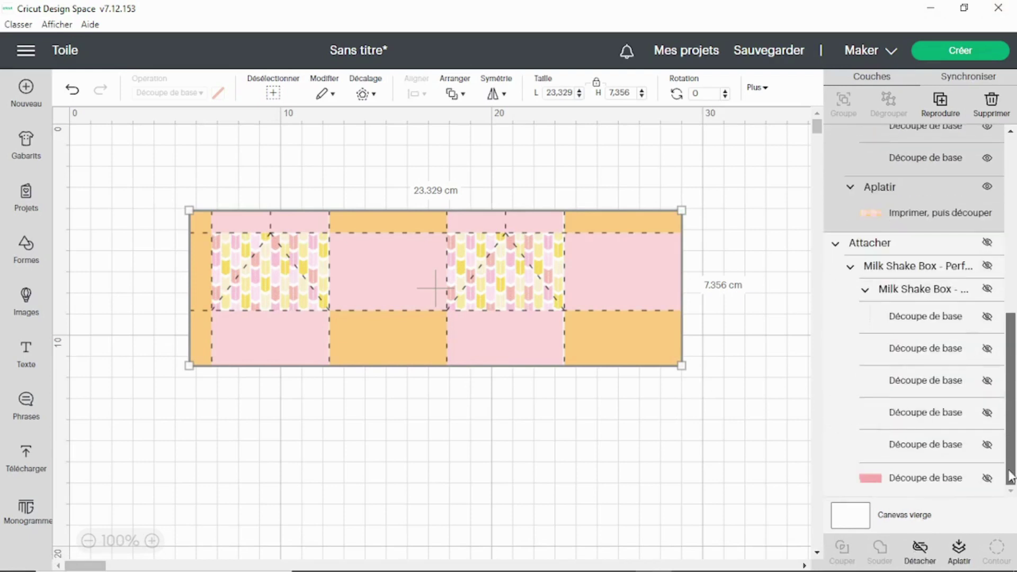
{"action": "left_click", "coordinate": [984, 266]}
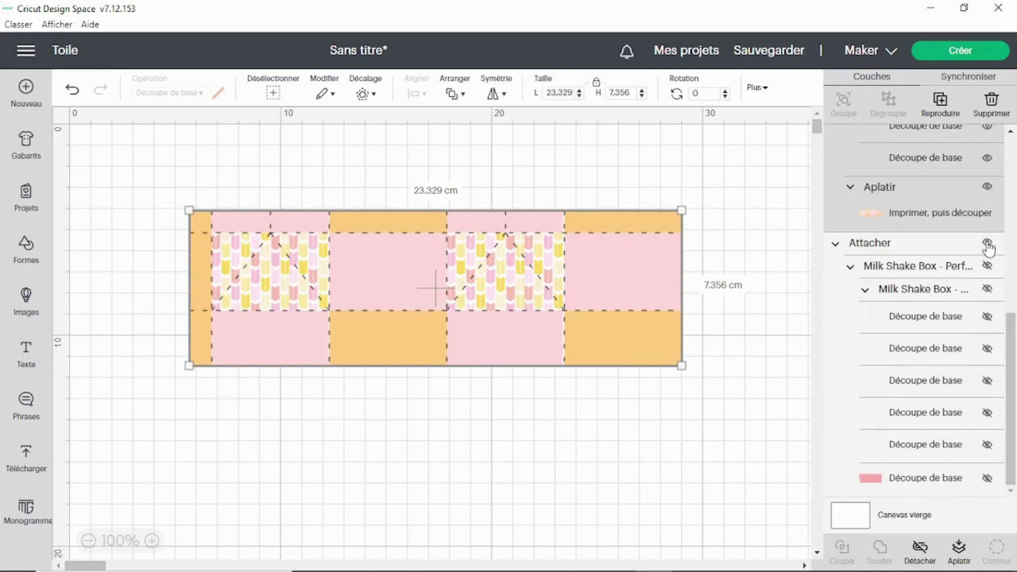
{"action": "left_click", "coordinate": [987, 242]}
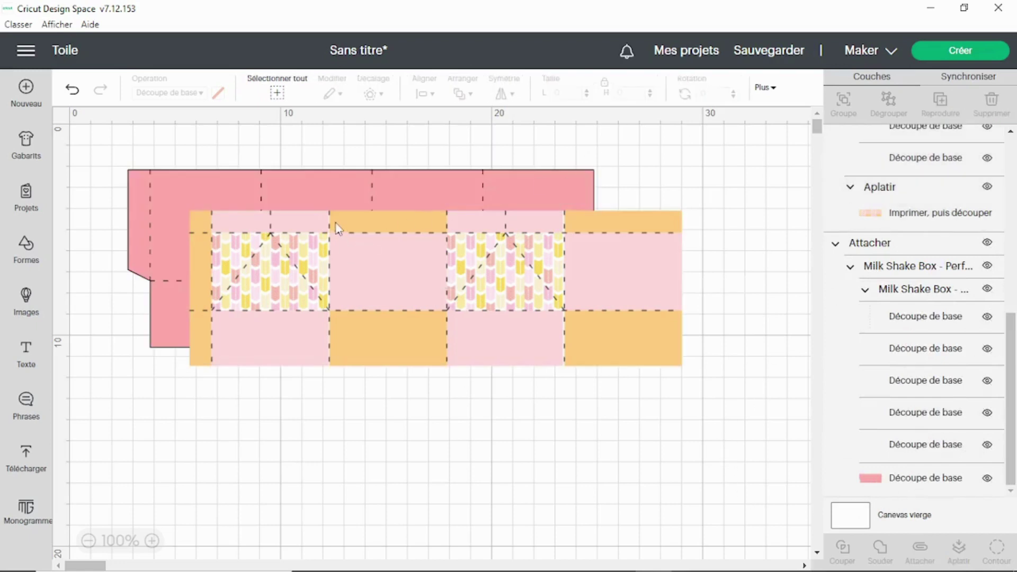
{"action": "left_click_drag", "start_coordinate": [339, 228], "coordinate": [320, 422]}
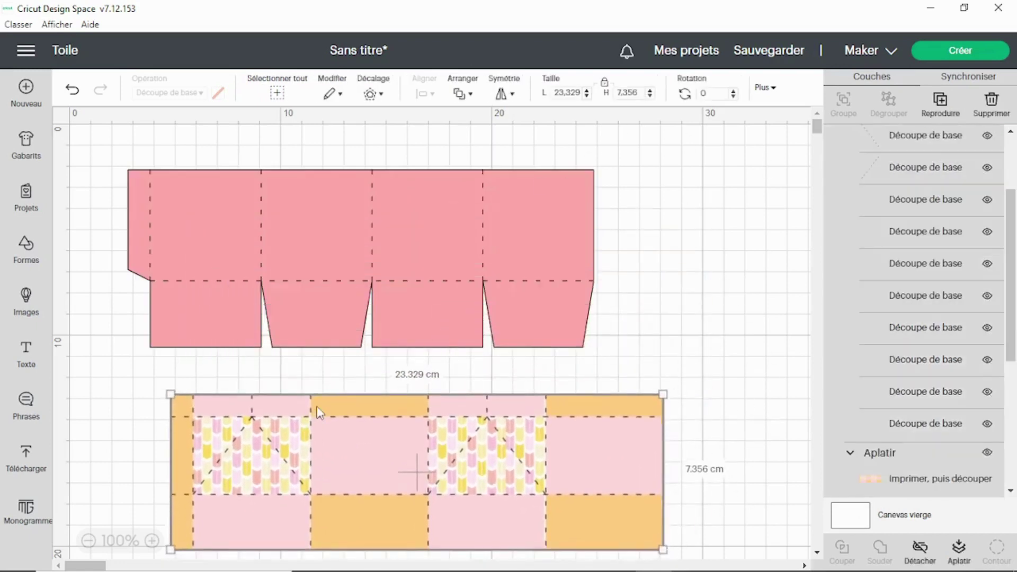
{"action": "mouse_move", "coordinate": [413, 196]}
{"action": "left_mouse_down"}
{"action": "mouse_move", "coordinate": [557, 215]}
{"action": "mouse_move", "coordinate": [418, 193]}
{"action": "left_mouse_up"}
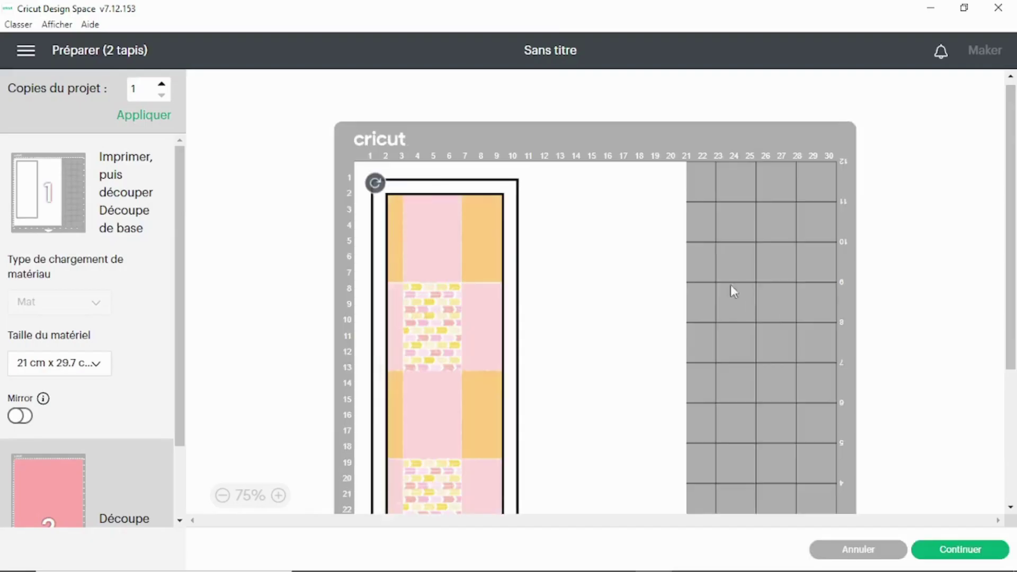
Check the printed panel on mat 1 and the pink base on mat 2, then return to the canvas
{"action": "scroll", "coordinate": [684, 265], "scroll_direction": "down", "scroll_amount": 2}
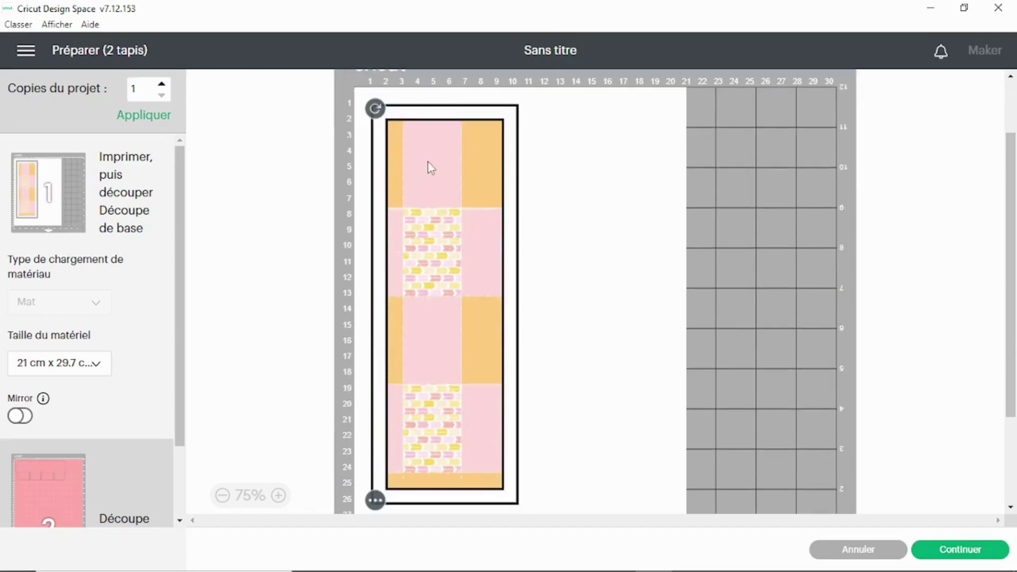
{"action": "scroll", "coordinate": [431, 168], "scroll_direction": "down", "scroll_amount": 3}
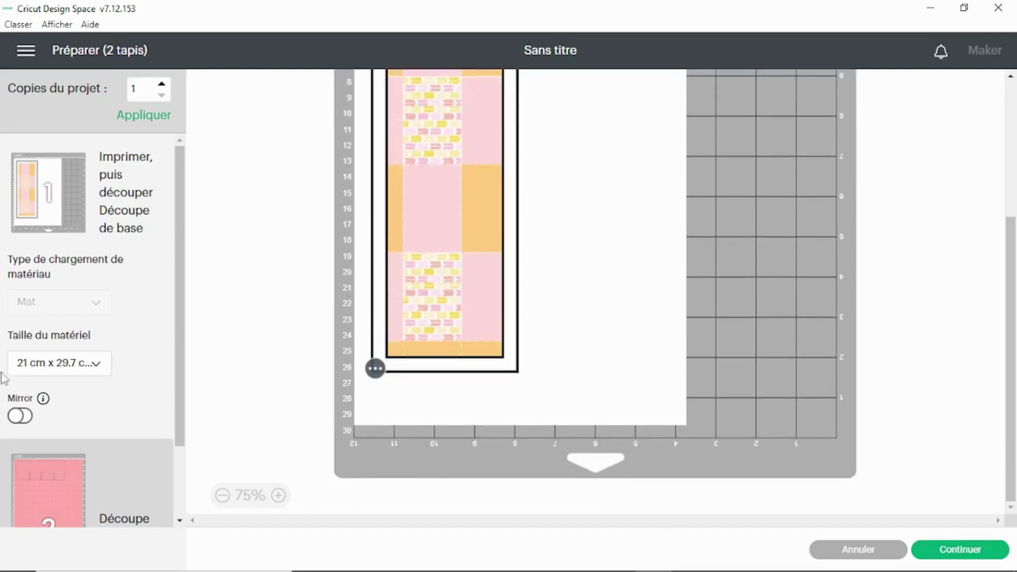
{"action": "left_click", "coordinate": [49, 480]}
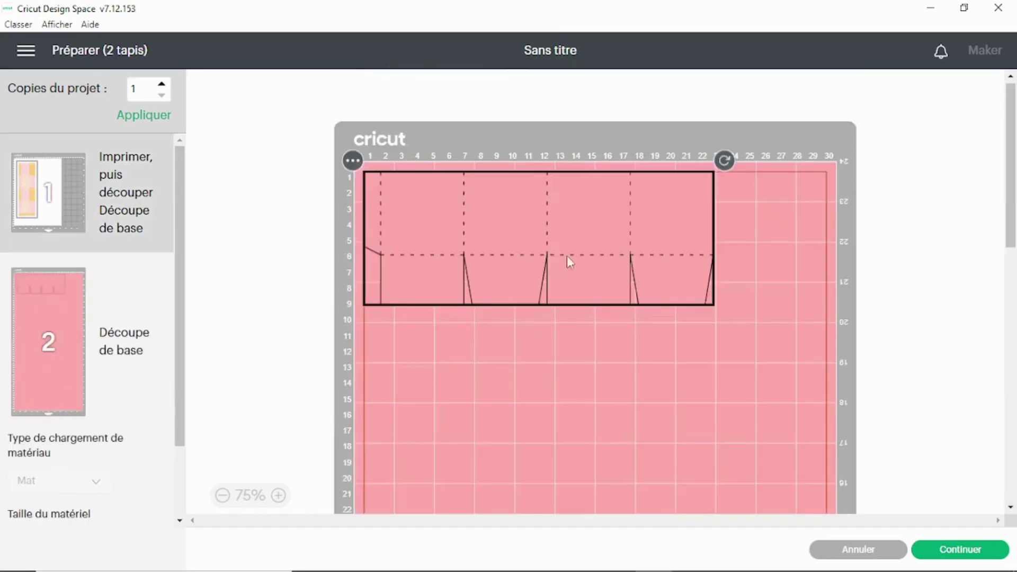
{"action": "left_click", "coordinate": [46, 190]}
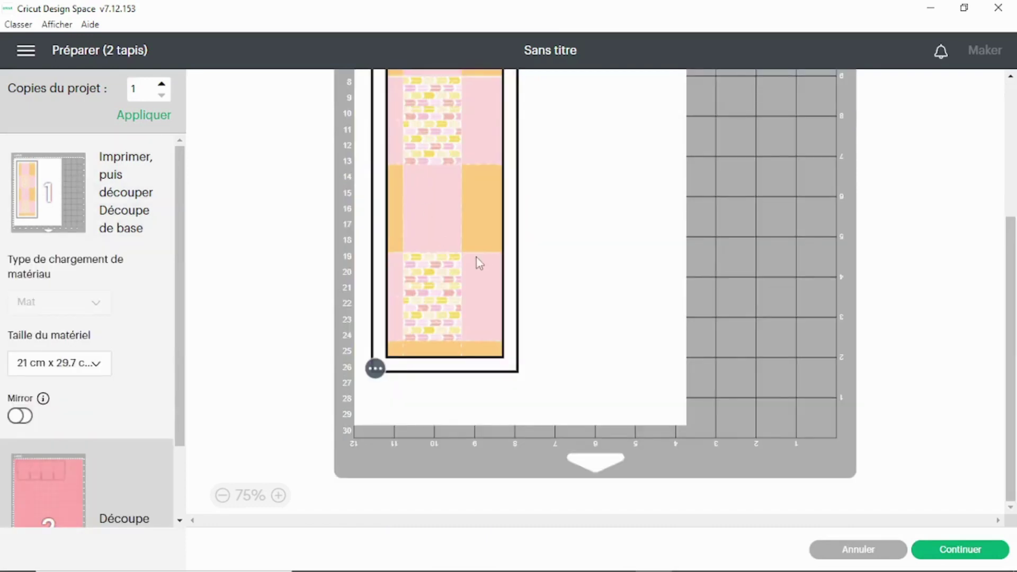
{"action": "scroll", "coordinate": [476, 257], "scroll_direction": "up", "scroll_amount": 3}
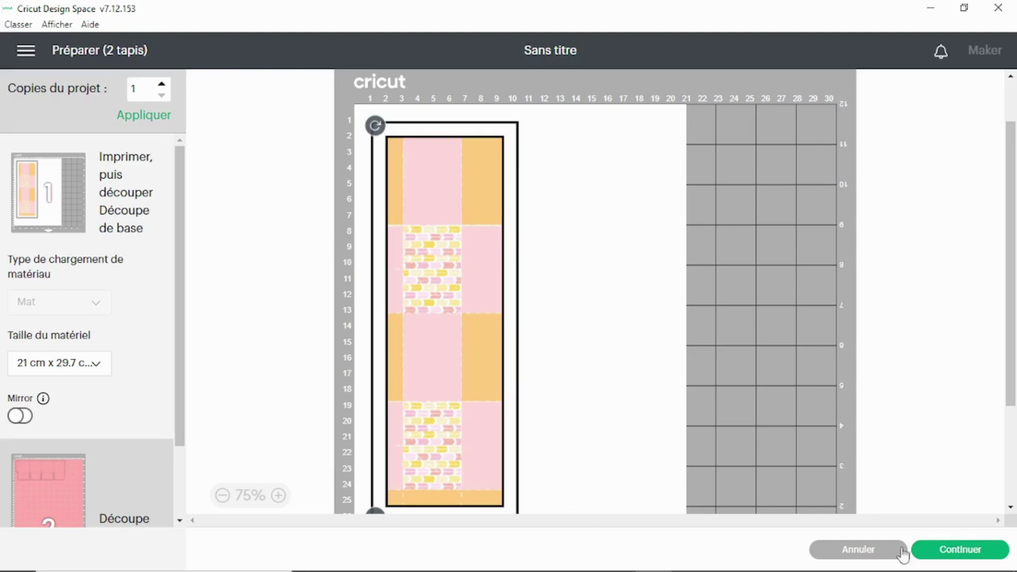
{"action": "left_click", "coordinate": [879, 551]}
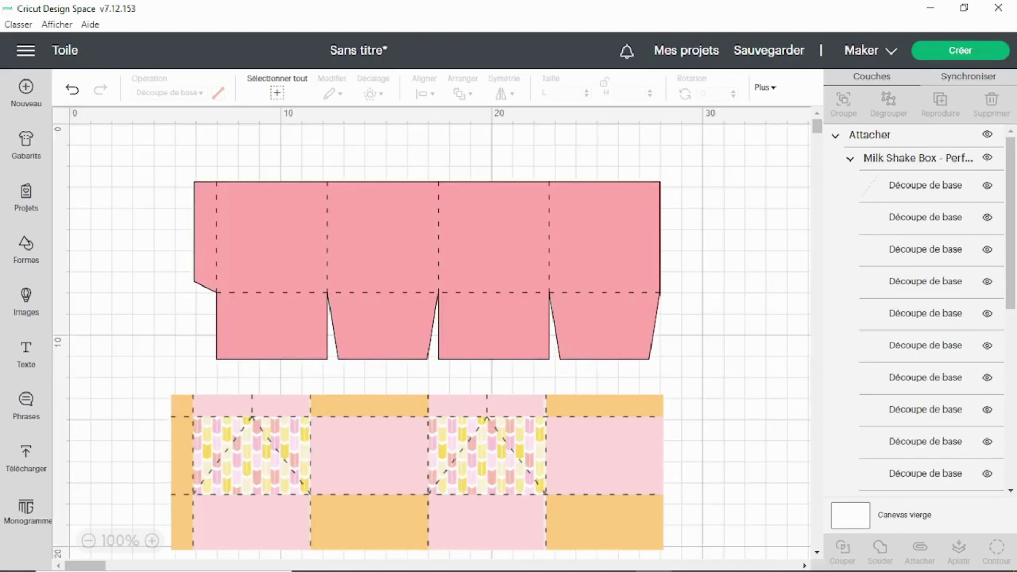
Change the box base colour to light pink using the colour swatch
{"action": "left_click", "coordinate": [393, 443]}
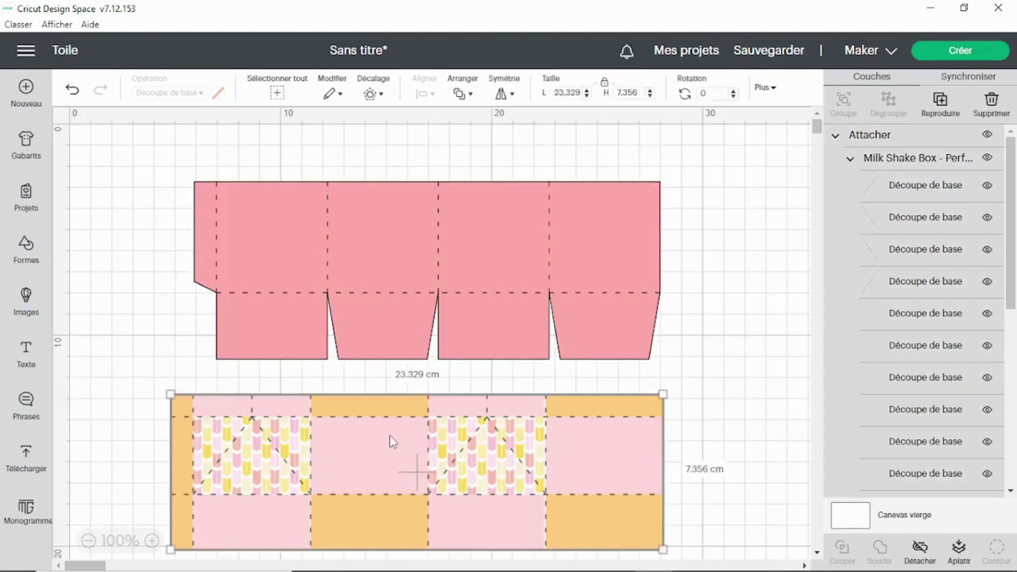
{"action": "left_click", "coordinate": [526, 236]}
{"action": "left_click", "coordinate": [218, 94]}
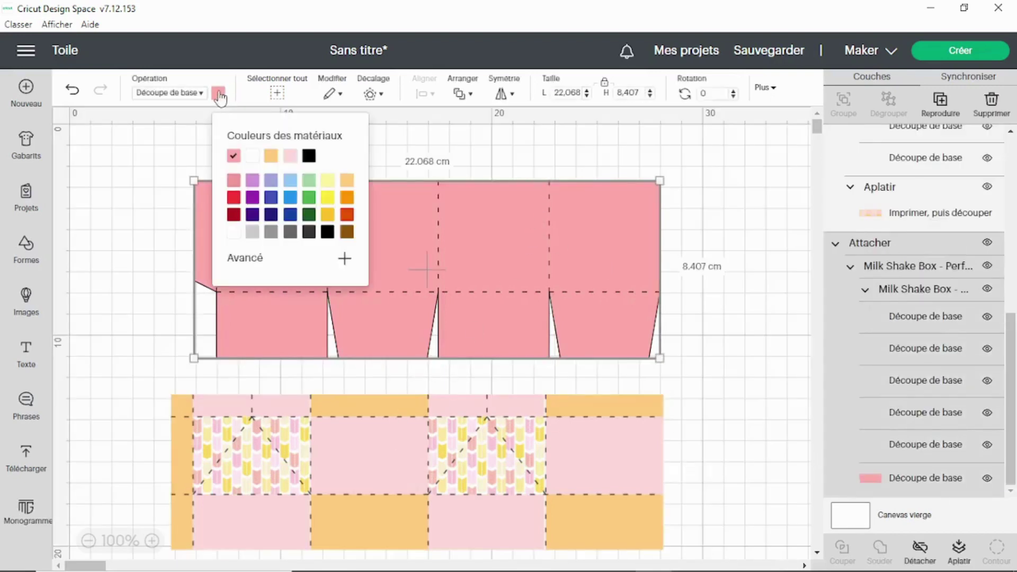
{"action": "left_click", "coordinate": [291, 156]}
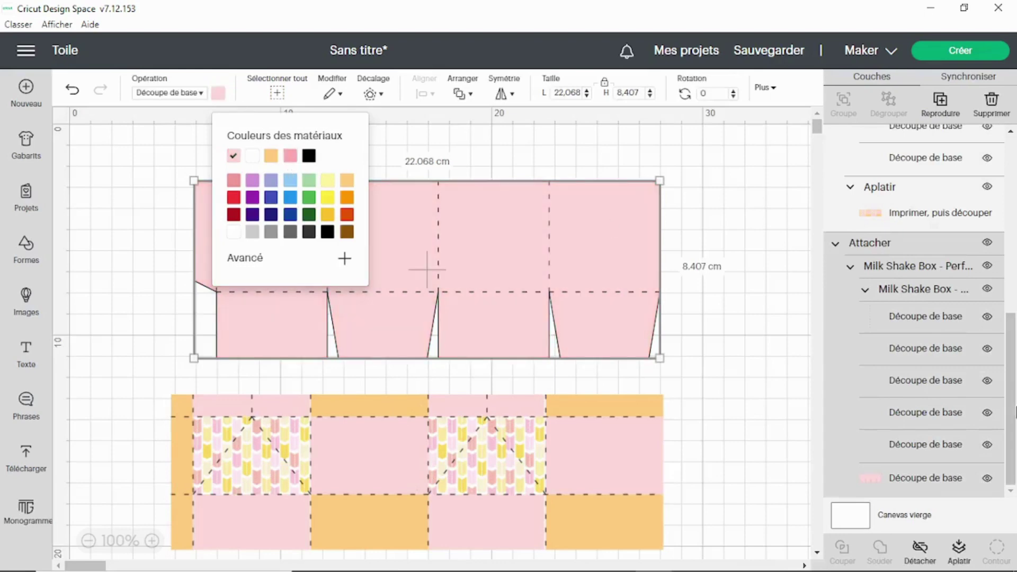
{"action": "left_click", "coordinate": [748, 409]}
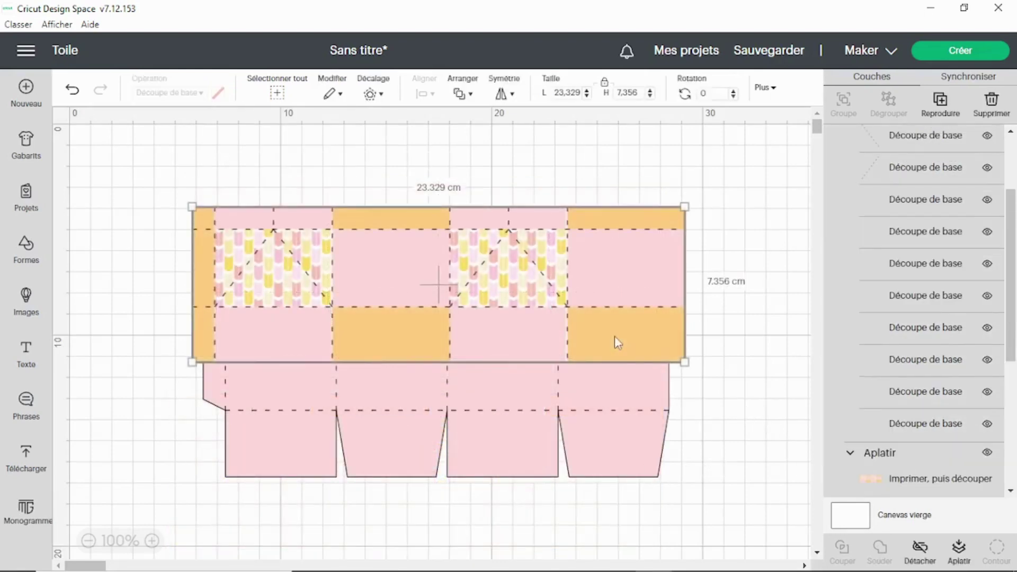